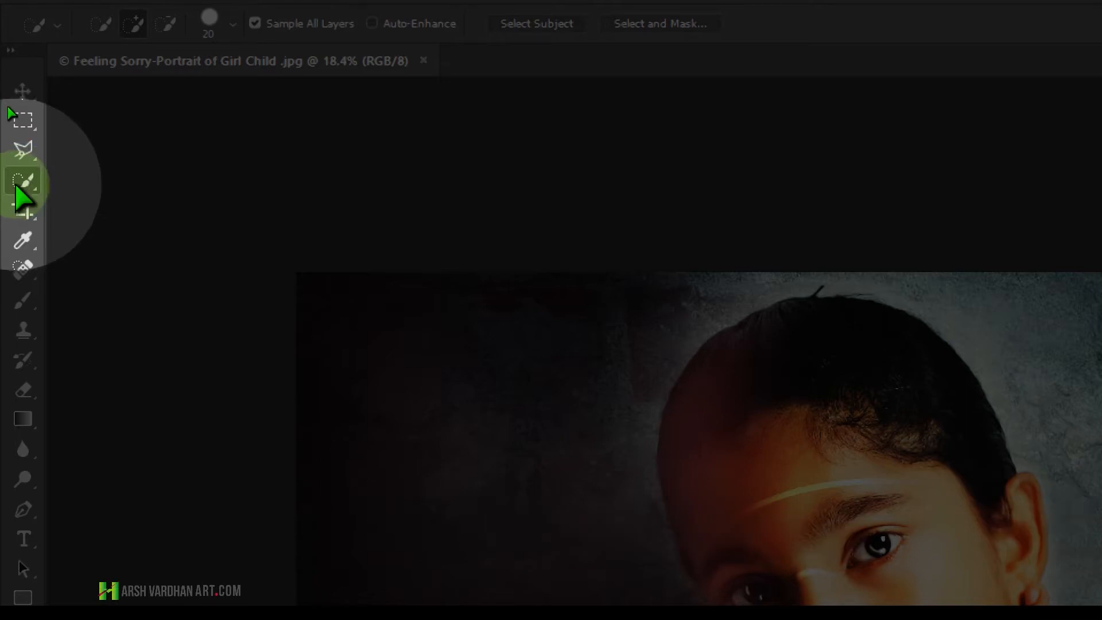
Step: Select the girl's hair, face and ear with the Quick Selection Tool
{"action": "right_click", "coordinate": [25, 188]}
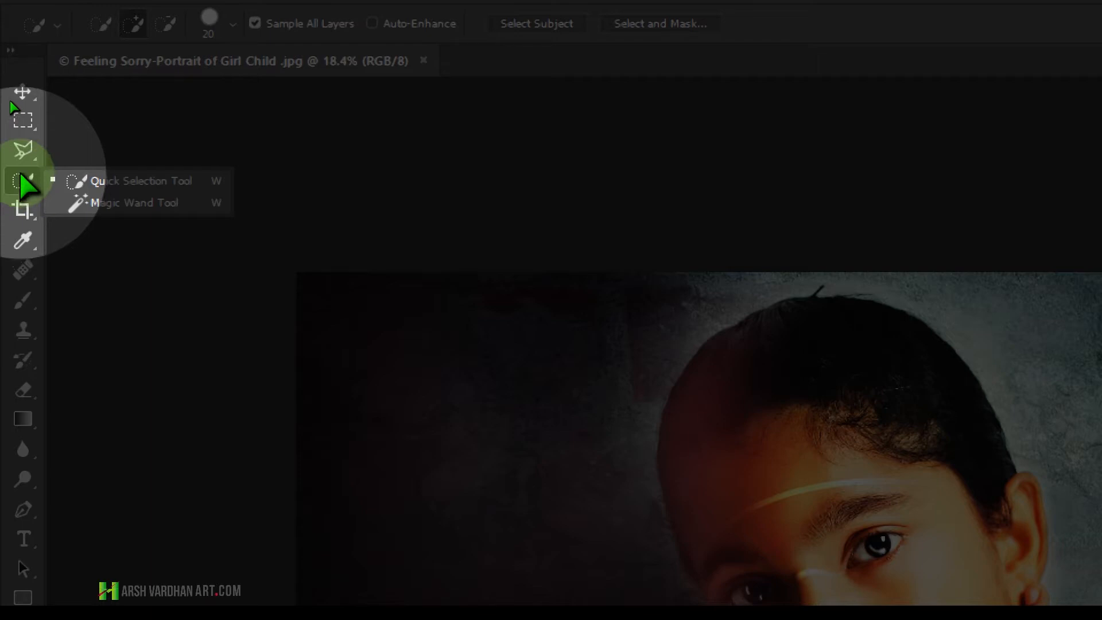
{"action": "key", "text": "super+minus"}
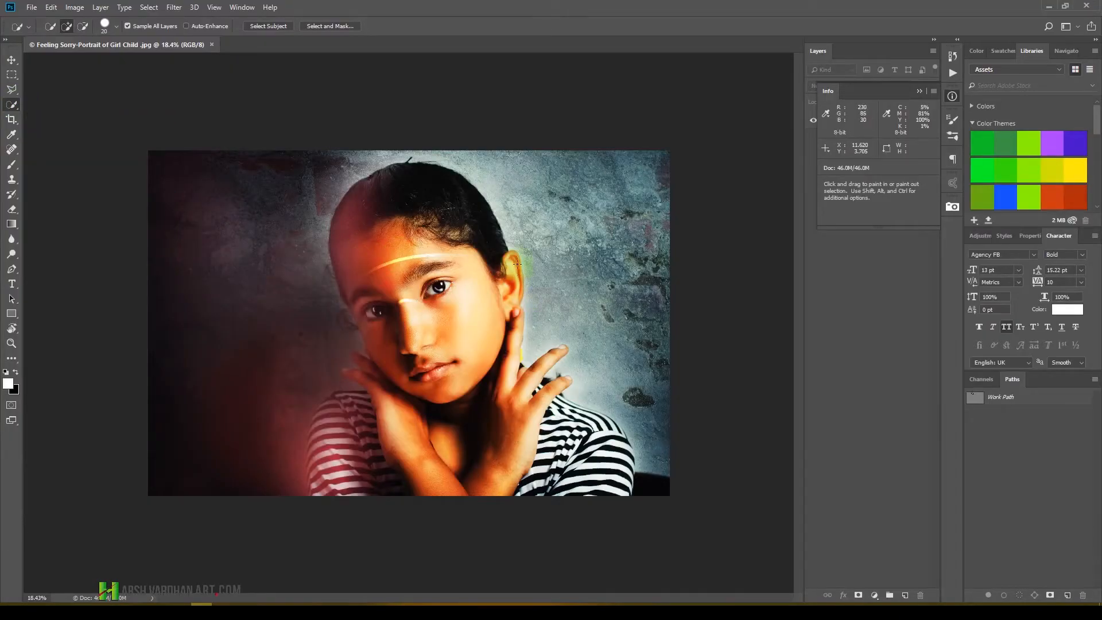
{"action": "mouse_move", "coordinate": [513, 256]}
{"action": "left_mouse_down"}
{"action": "mouse_move", "coordinate": [510, 299]}
{"action": "mouse_move", "coordinate": [513, 270]}
{"action": "left_mouse_up"}
{"action": "mouse_move", "coordinate": [473, 221]}
{"action": "left_mouse_down"}
{"action": "mouse_move", "coordinate": [427, 175]}
{"action": "mouse_move", "coordinate": [374, 184]}
{"action": "mouse_move", "coordinate": [353, 218]}
{"action": "mouse_move", "coordinate": [349, 276]}
{"action": "mouse_move", "coordinate": [445, 378]}
{"action": "mouse_move", "coordinate": [420, 224]}
{"action": "mouse_move", "coordinate": [457, 286]}
{"action": "mouse_move", "coordinate": [465, 343]}
{"action": "mouse_move", "coordinate": [442, 237]}
{"action": "mouse_move", "coordinate": [474, 327]}
{"action": "left_mouse_up"}
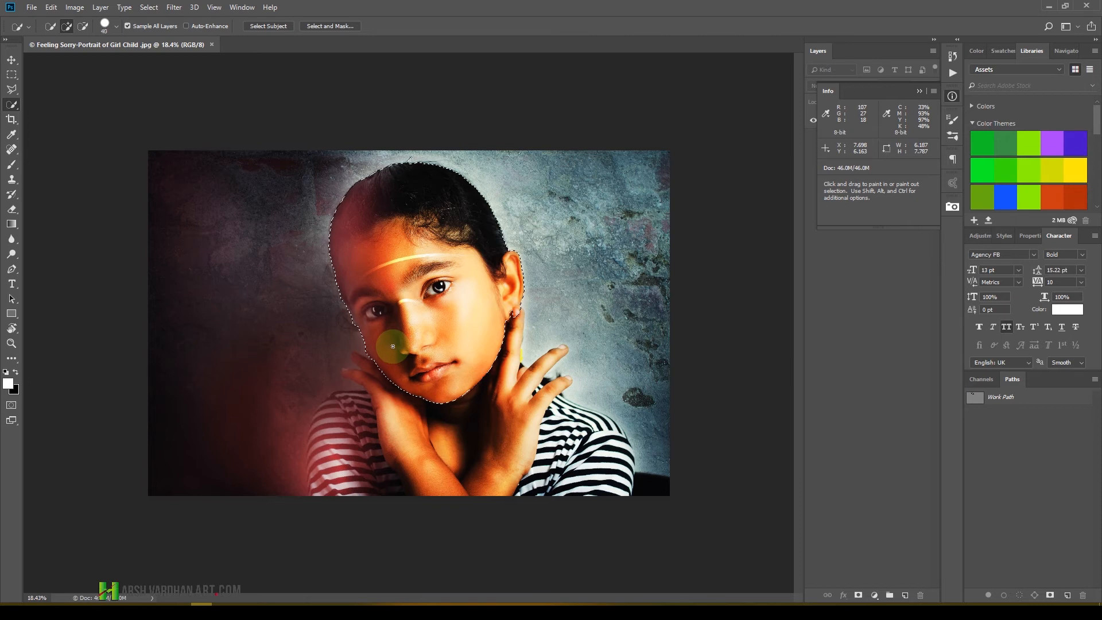
Step: Enlarge the Quick Selection brush to a size of 100
{"action": "key", "text": "bracketright"}
{"action": "key", "text": "bracketright"}
{"action": "key", "text": "bracketright"}
{"action": "key", "text": "bracketright"}
{"action": "key", "text": "bracketright"}
{"action": "key", "text": "bracketright"}
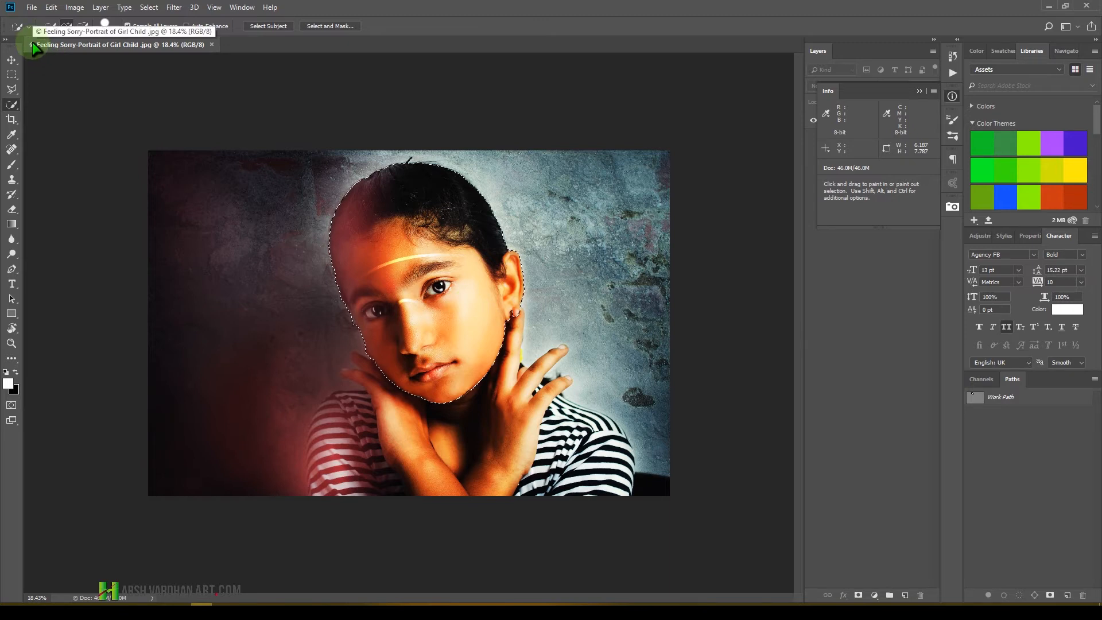
{"action": "key", "text": "super+equal"}
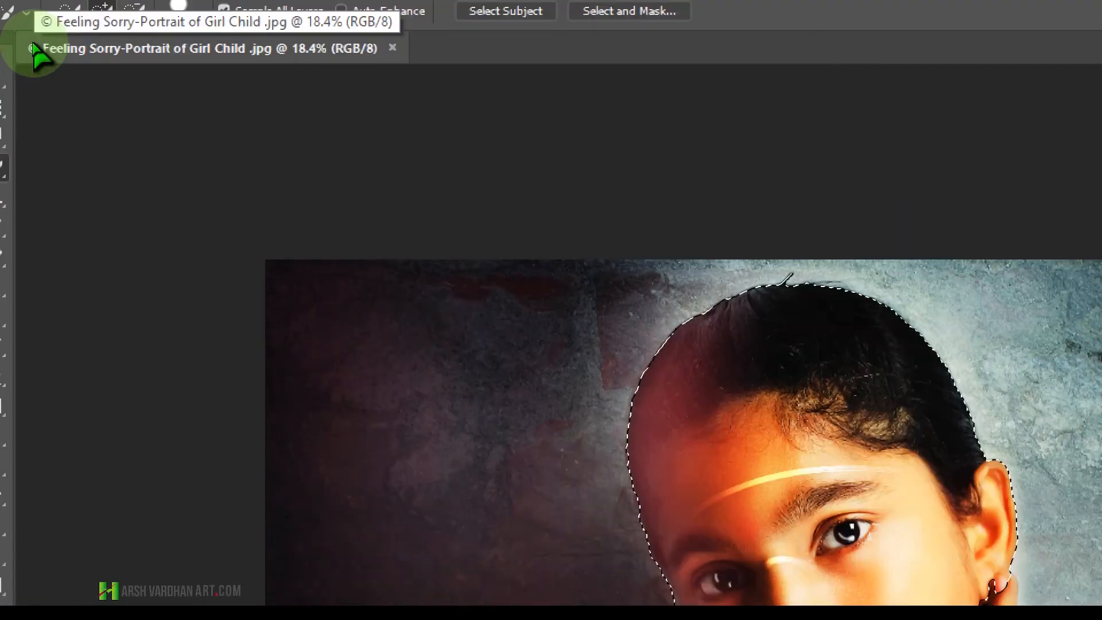
{"action": "left_click", "coordinate": [28, 26]}
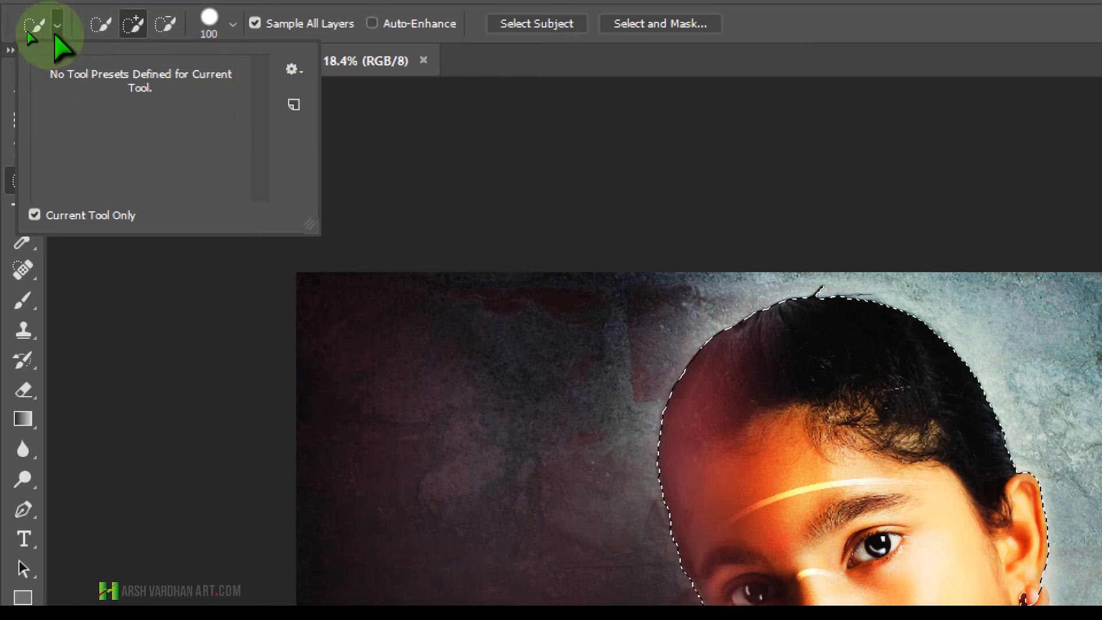
{"action": "left_click", "coordinate": [28, 32]}
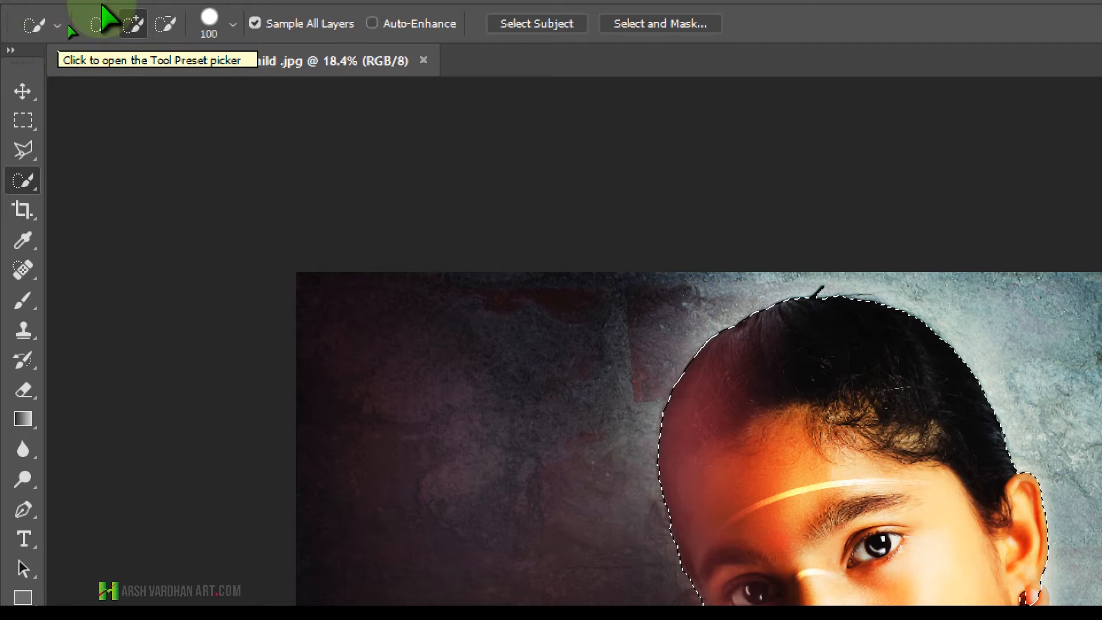
{"action": "left_click", "coordinate": [97, 26]}
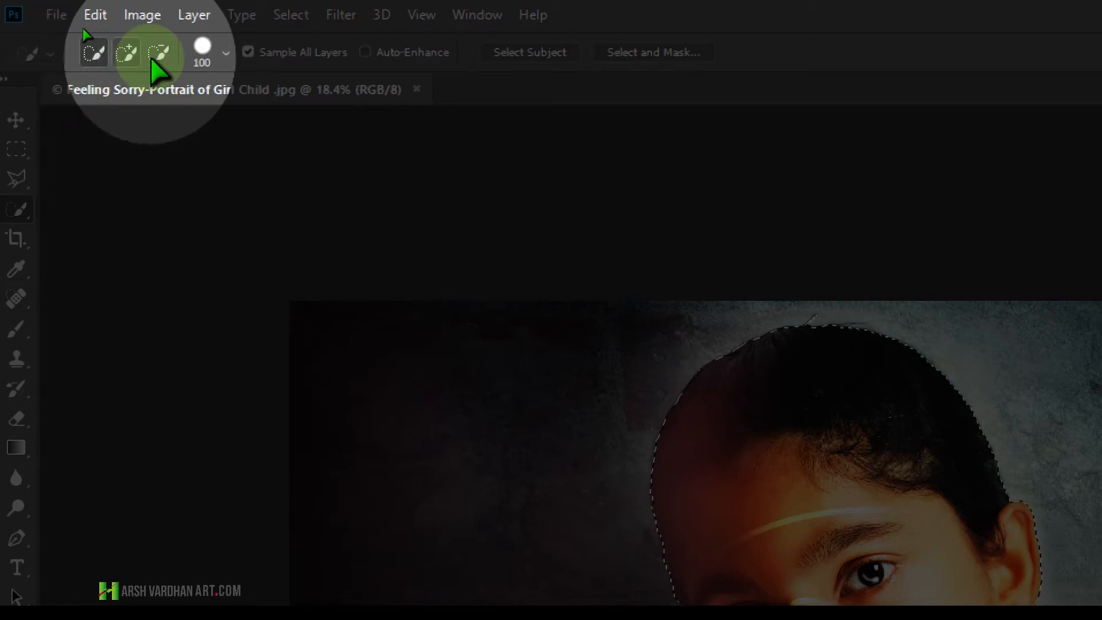
{"action": "left_click", "coordinate": [158, 56]}
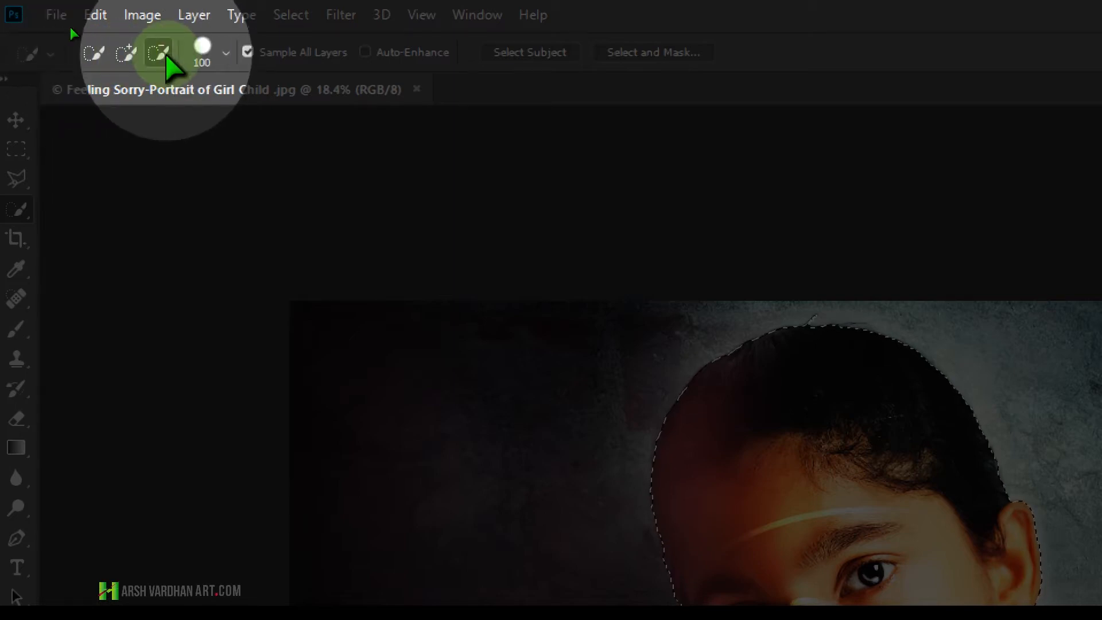
{"action": "left_click", "coordinate": [93, 54]}
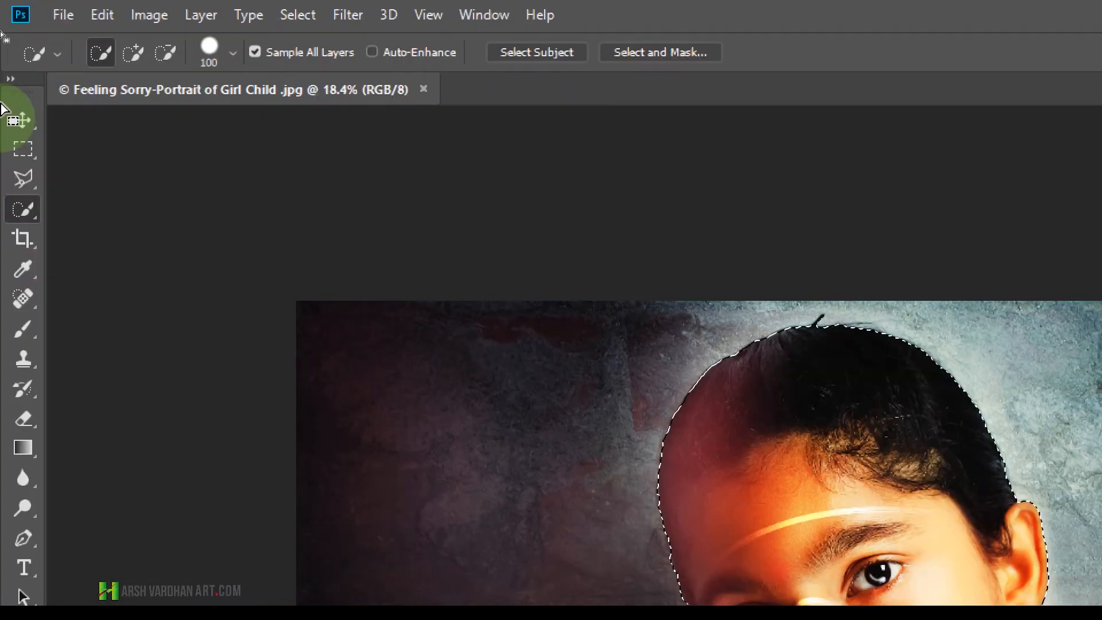
{"action": "left_click", "coordinate": [100, 53]}
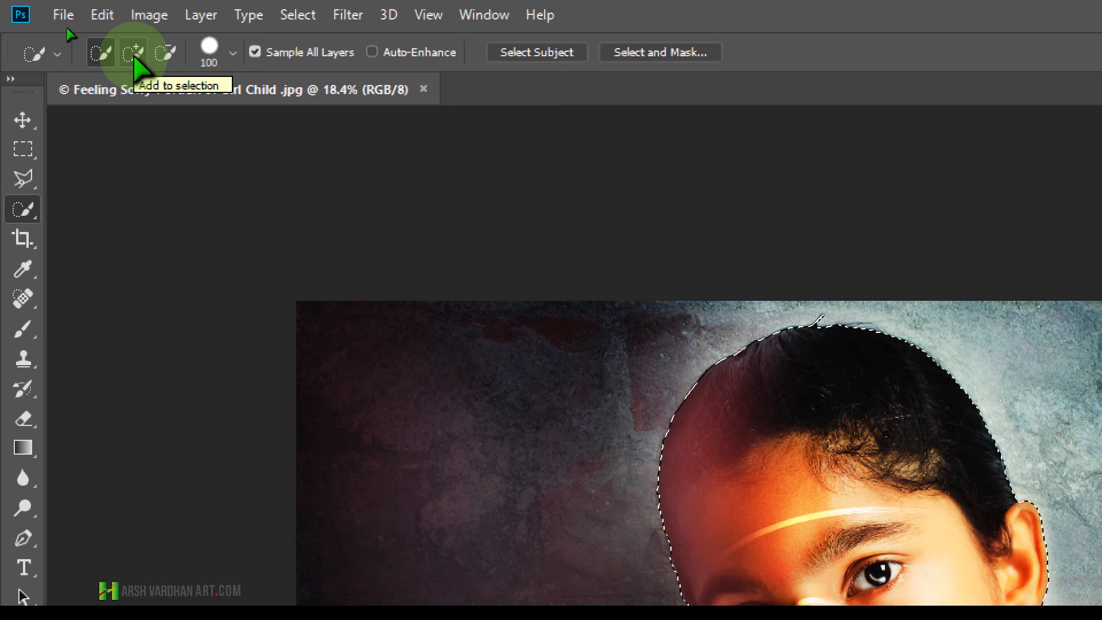
Step: In Add to selection mode, extend the selection over the raised hand, neck and adjoining striped shirt
{"action": "left_click", "coordinate": [133, 54]}
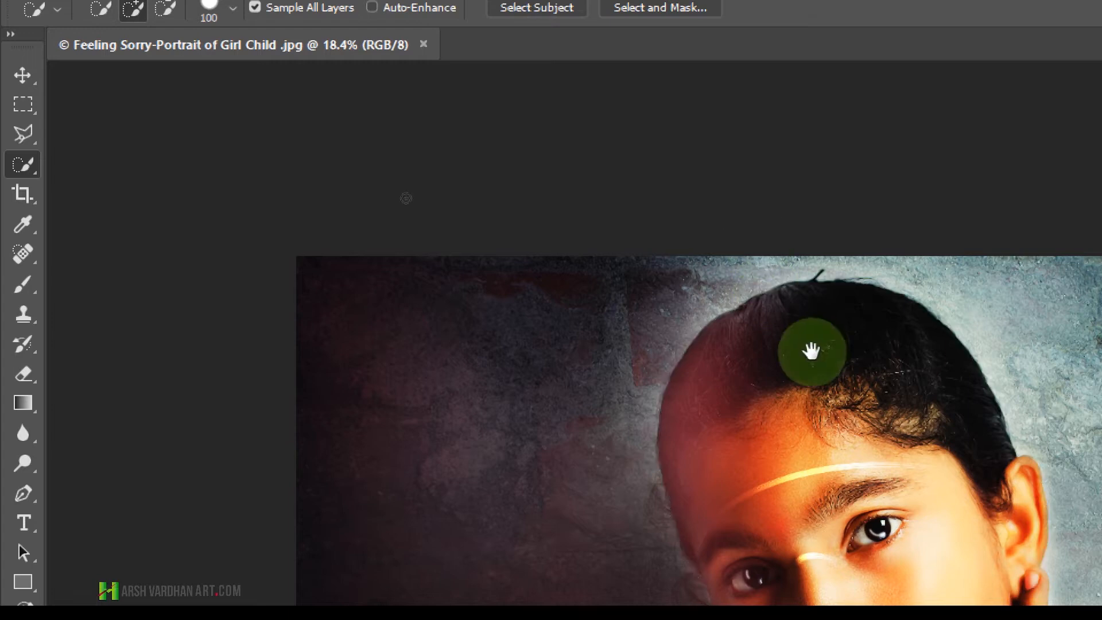
{"action": "key", "text": "super+minus"}
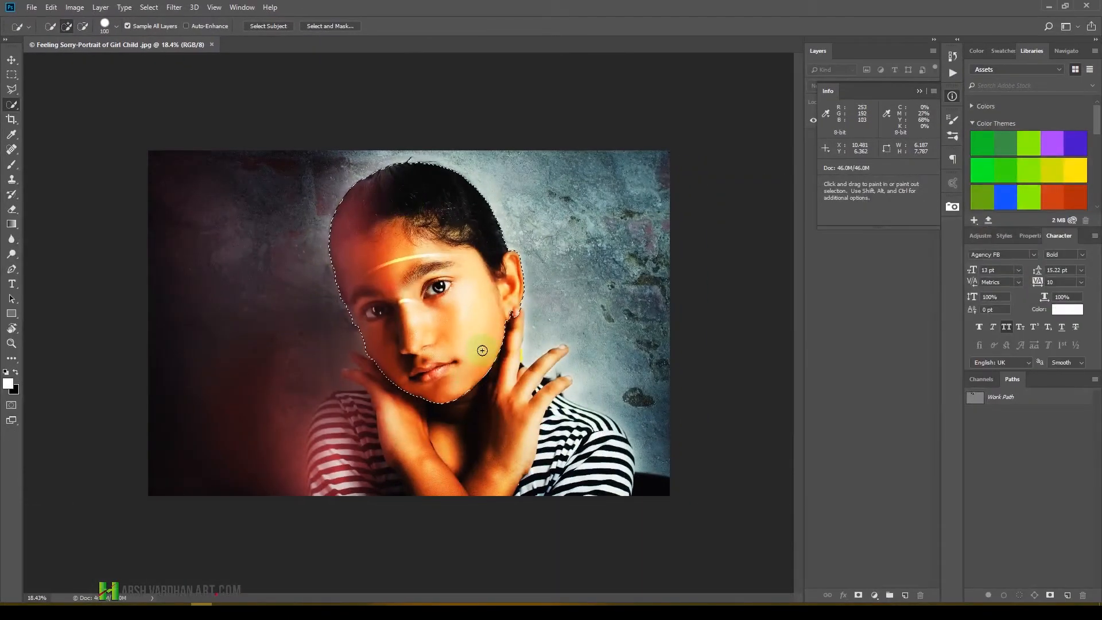
{"action": "mouse_move", "coordinate": [515, 381]}
{"action": "left_mouse_down"}
{"action": "mouse_move", "coordinate": [562, 351]}
{"action": "mouse_move", "coordinate": [519, 409]}
{"action": "mouse_move", "coordinate": [560, 385]}
{"action": "mouse_move", "coordinate": [538, 398]}
{"action": "mouse_move", "coordinate": [592, 410]}
{"action": "mouse_move", "coordinate": [615, 432]}
{"action": "mouse_move", "coordinate": [603, 427]}
{"action": "mouse_move", "coordinate": [606, 491]}
{"action": "left_mouse_up"}
{"action": "mouse_move", "coordinate": [519, 402]}
{"action": "left_mouse_down"}
{"action": "mouse_move", "coordinate": [501, 440]}
{"action": "mouse_move", "coordinate": [431, 371]}
{"action": "mouse_move", "coordinate": [458, 386]}
{"action": "left_mouse_up"}
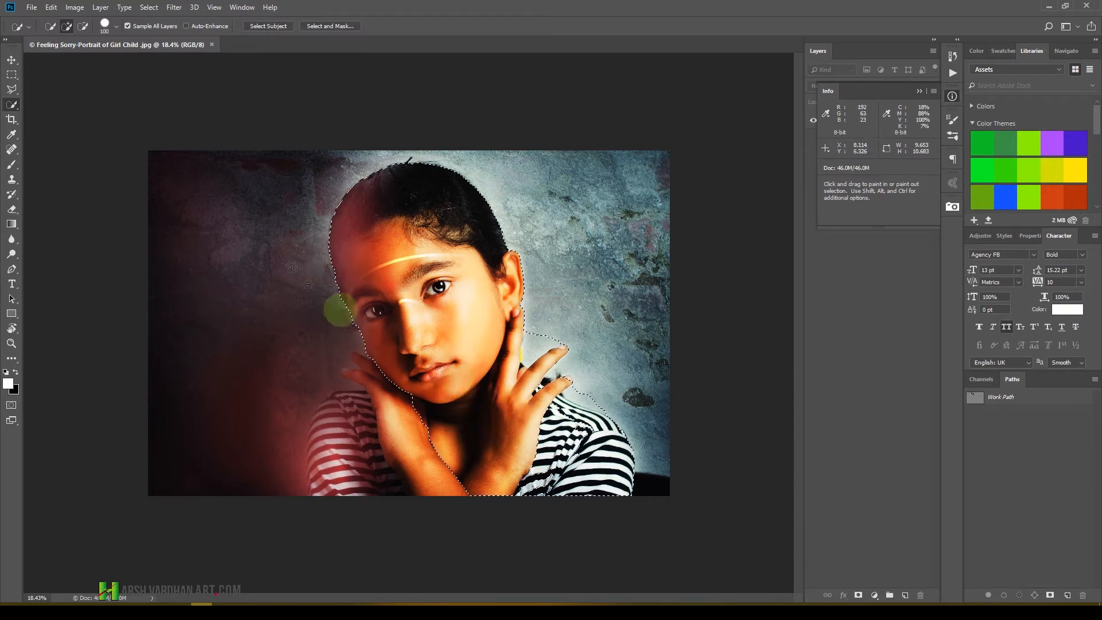
Step: In Subtract from selection mode, remove a band across the girl's eyes, nose and upper cheek from the selection
{"action": "key", "text": "super+plus"}
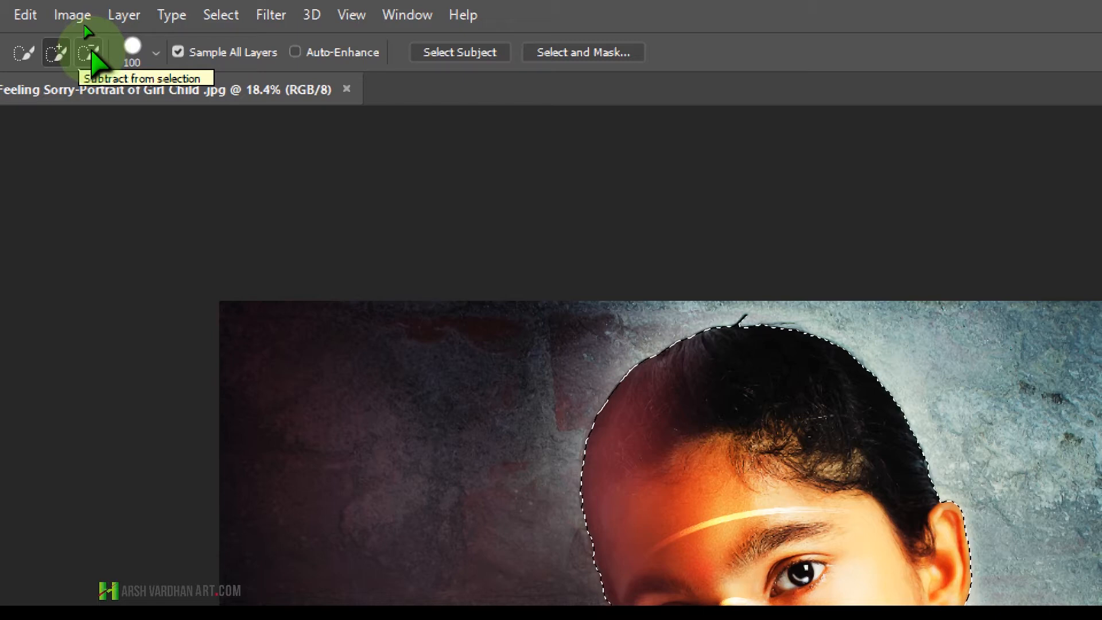
{"action": "left_click", "coordinate": [89, 52]}
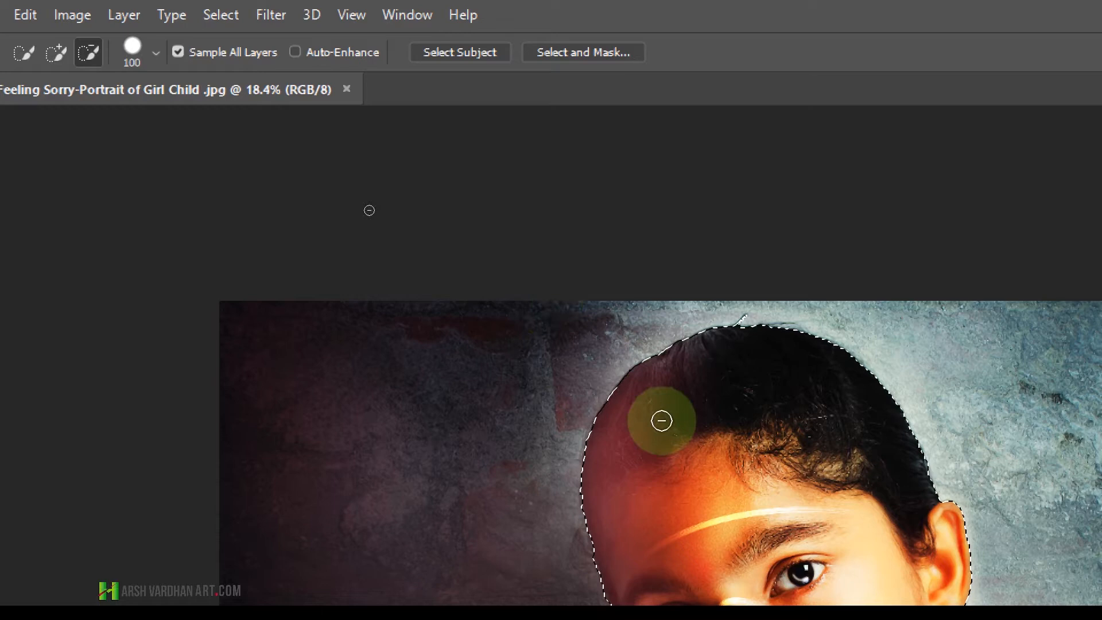
{"action": "key", "text": "super+minus"}
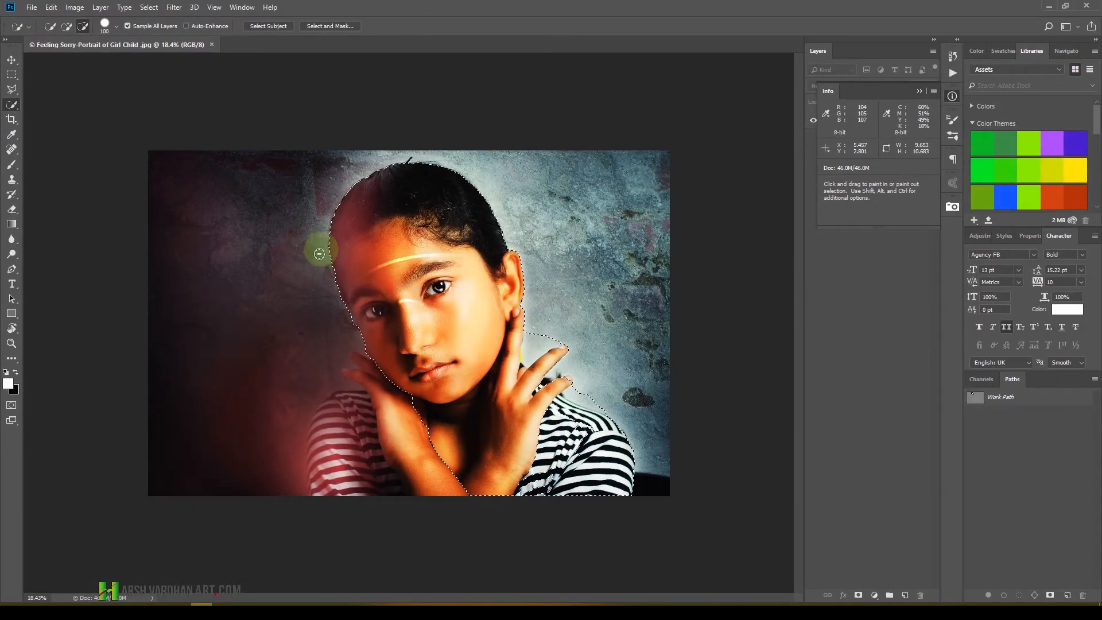
{"action": "mouse_move", "coordinate": [340, 317]}
{"action": "left_mouse_down"}
{"action": "mouse_move", "coordinate": [429, 307]}
{"action": "mouse_move", "coordinate": [441, 293]}
{"action": "mouse_move", "coordinate": [432, 308]}
{"action": "mouse_move", "coordinate": [358, 337]}
{"action": "mouse_move", "coordinate": [367, 318]}
{"action": "mouse_move", "coordinate": [388, 320]}
{"action": "mouse_move", "coordinate": [371, 335]}
{"action": "mouse_move", "coordinate": [439, 308]}
{"action": "mouse_move", "coordinate": [415, 321]}
{"action": "mouse_move", "coordinate": [427, 296]}
{"action": "mouse_move", "coordinate": [379, 309]}
{"action": "left_mouse_up"}
{"action": "key", "text": "super+plus"}
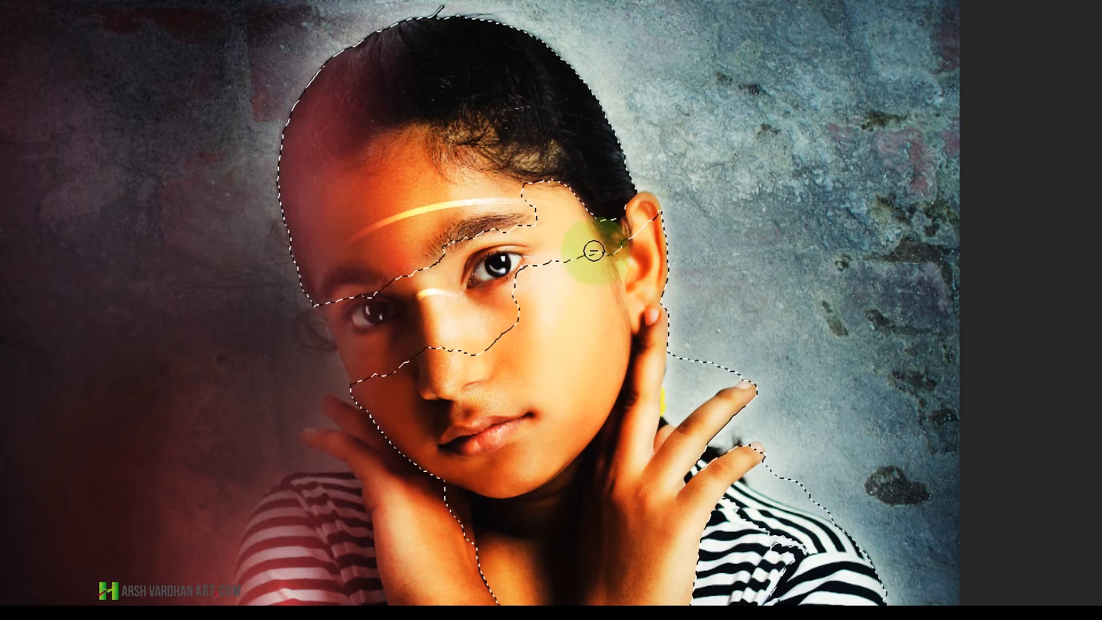
{"action": "left_click_drag", "start_coordinate": [591, 250], "coordinate": [542, 283]}
{"action": "mouse_move", "coordinate": [490, 315]}
{"action": "left_mouse_down"}
{"action": "mouse_move", "coordinate": [550, 288]}
{"action": "mouse_move", "coordinate": [554, 271]}
{"action": "mouse_move", "coordinate": [504, 263]}
{"action": "mouse_move", "coordinate": [546, 263]}
{"action": "left_mouse_up"}
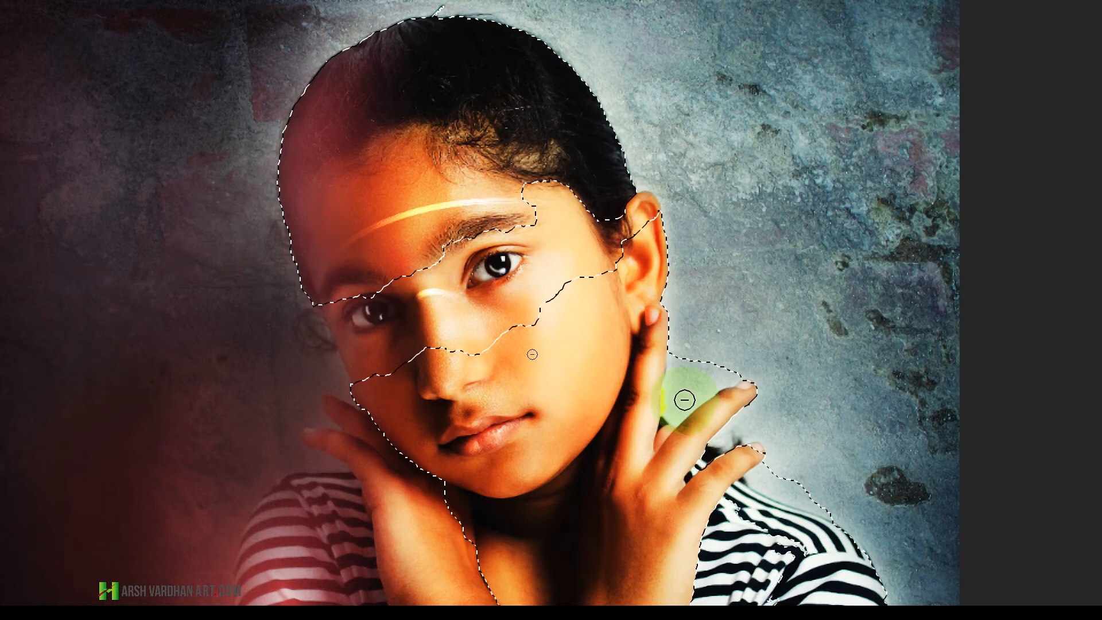
Step: Subtract the stray background between the raised fingers and above the striped shoulder from the selection
{"action": "left_click", "coordinate": [681, 403], "text": "alt"}
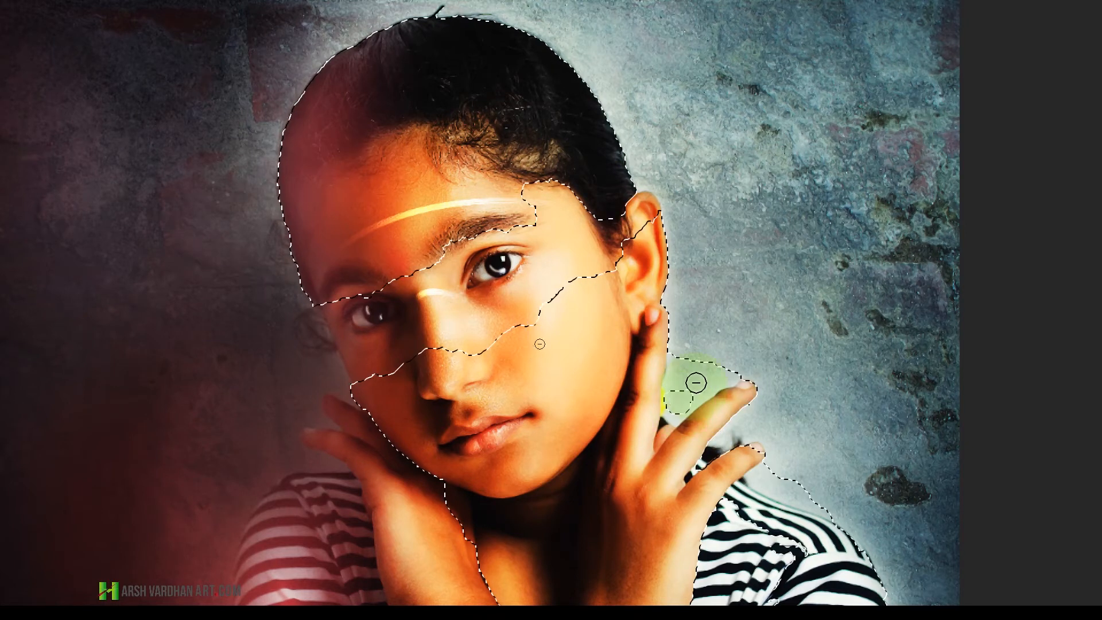
{"action": "left_click_drag", "start_coordinate": [740, 350], "coordinate": [717, 384]}
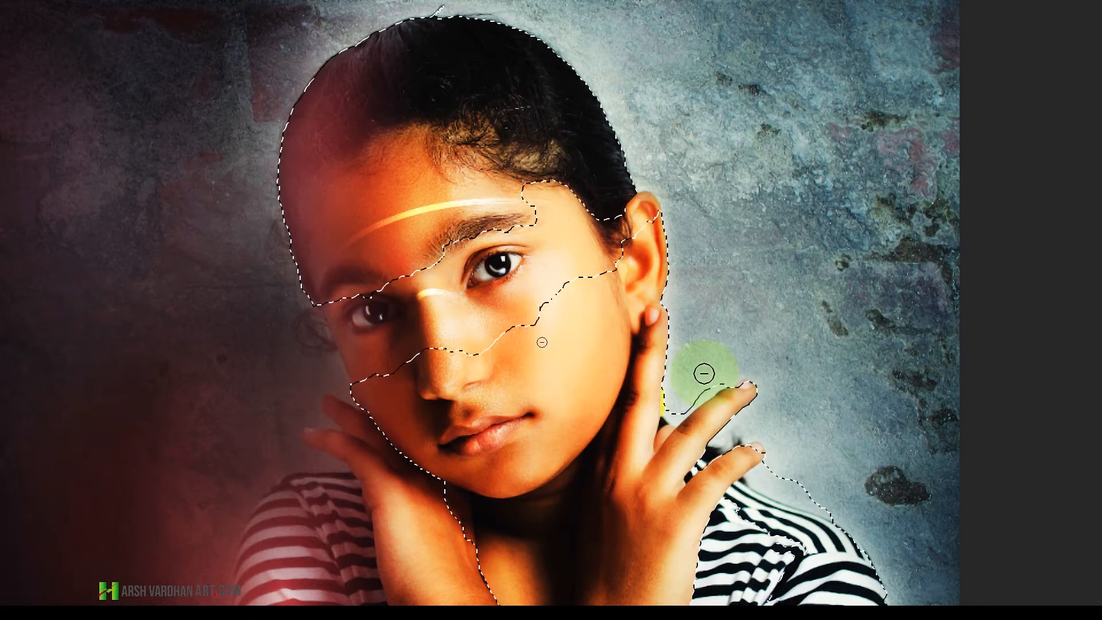
{"action": "left_click_drag", "start_coordinate": [705, 393], "coordinate": [675, 405]}
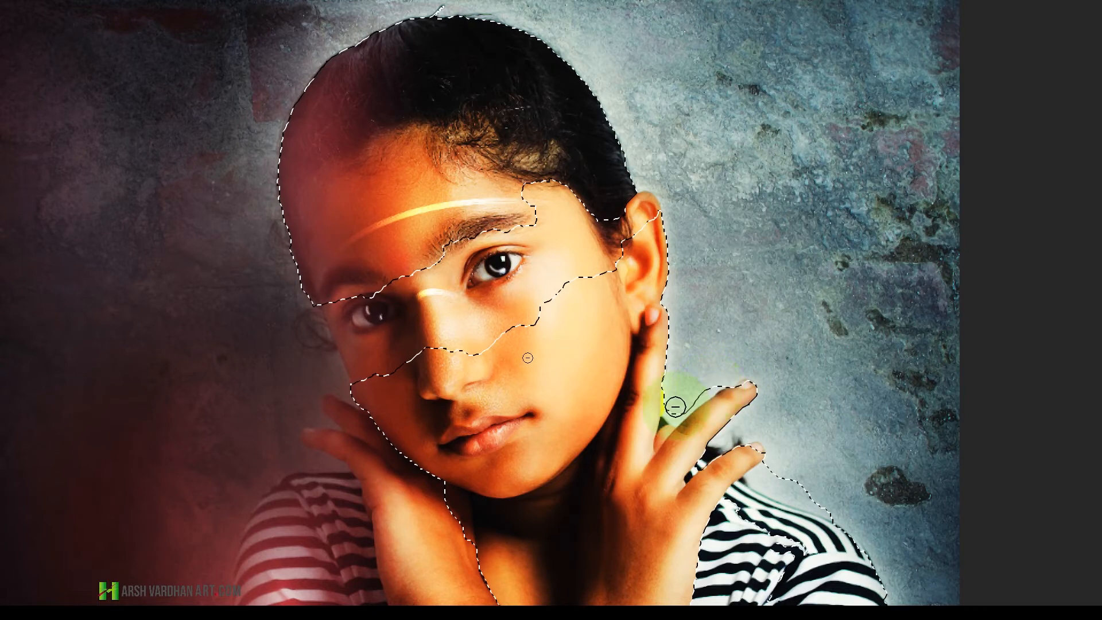
{"action": "left_click", "coordinate": [665, 415]}
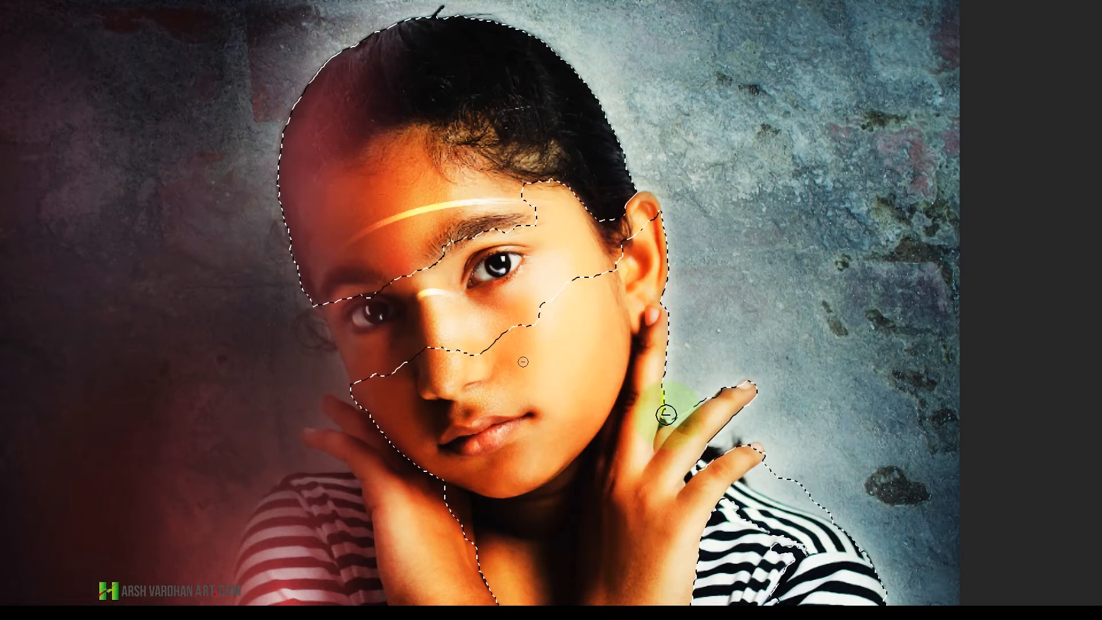
{"action": "left_click", "coordinate": [669, 414]}
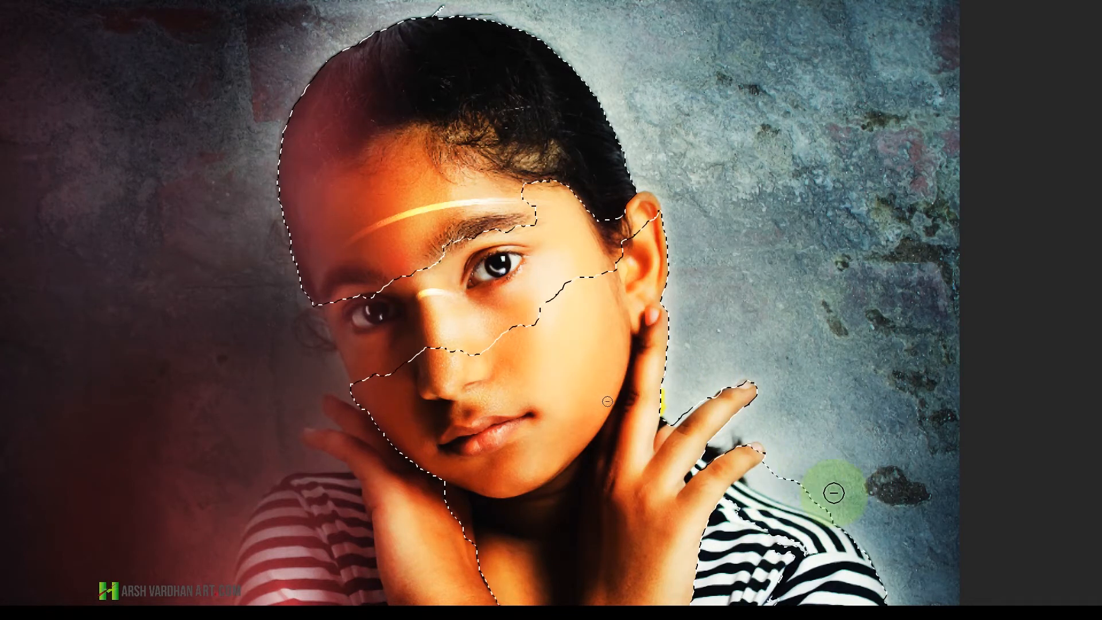
{"action": "left_click_drag", "start_coordinate": [835, 511], "coordinate": [829, 510]}
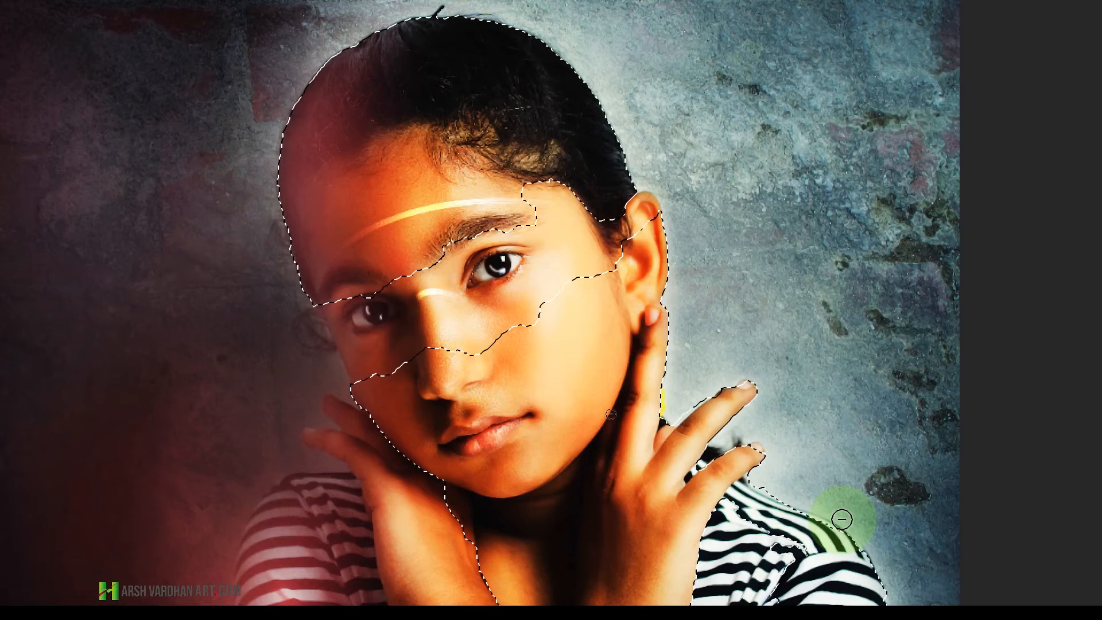
{"action": "key", "text": "z"}
{"action": "left_click", "coordinate": [835, 417]}
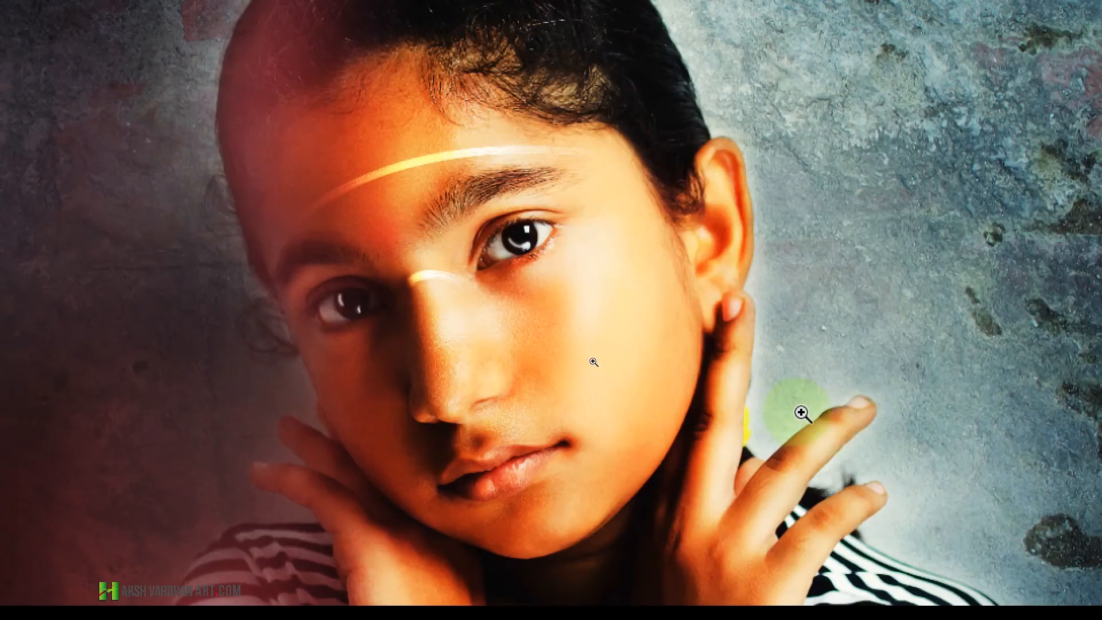
{"action": "left_click", "coordinate": [828, 417]}
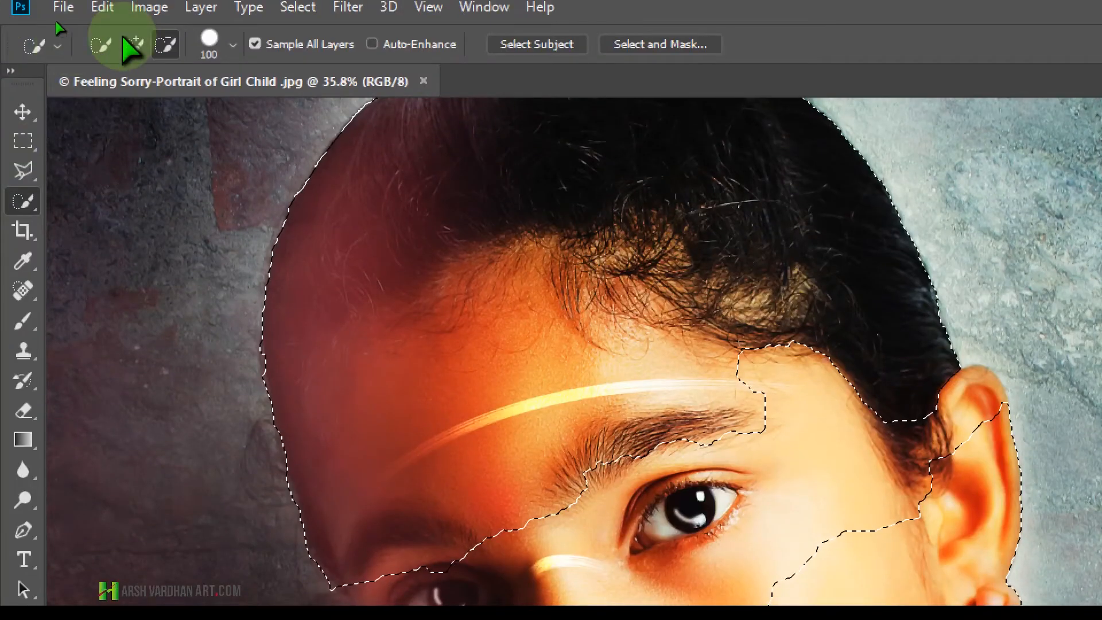
{"action": "left_click", "coordinate": [101, 46]}
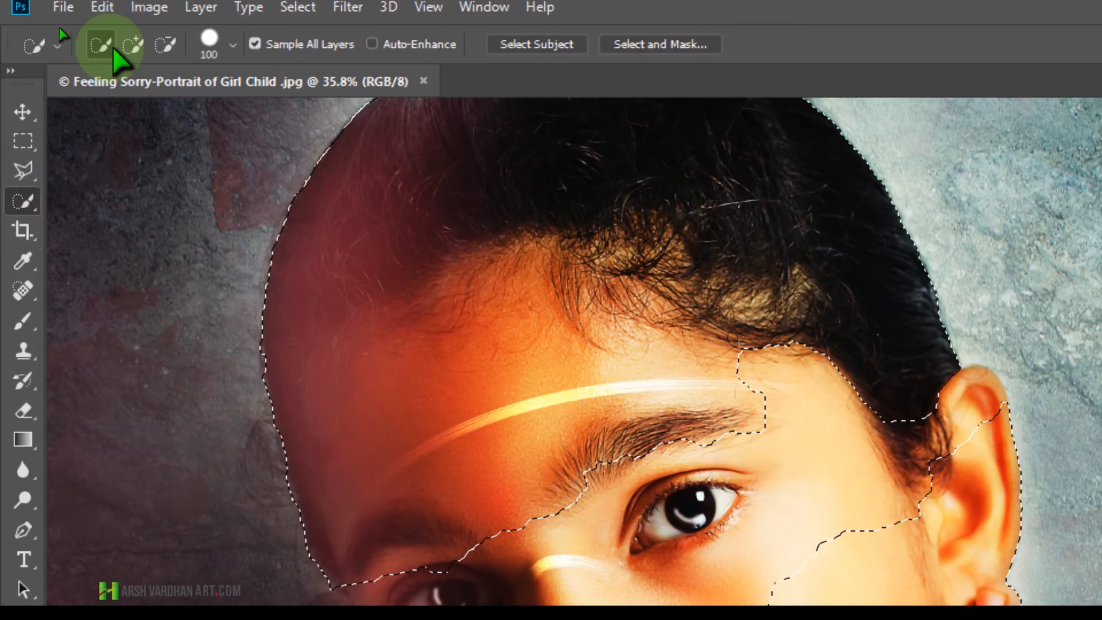
{"action": "left_click", "coordinate": [135, 50]}
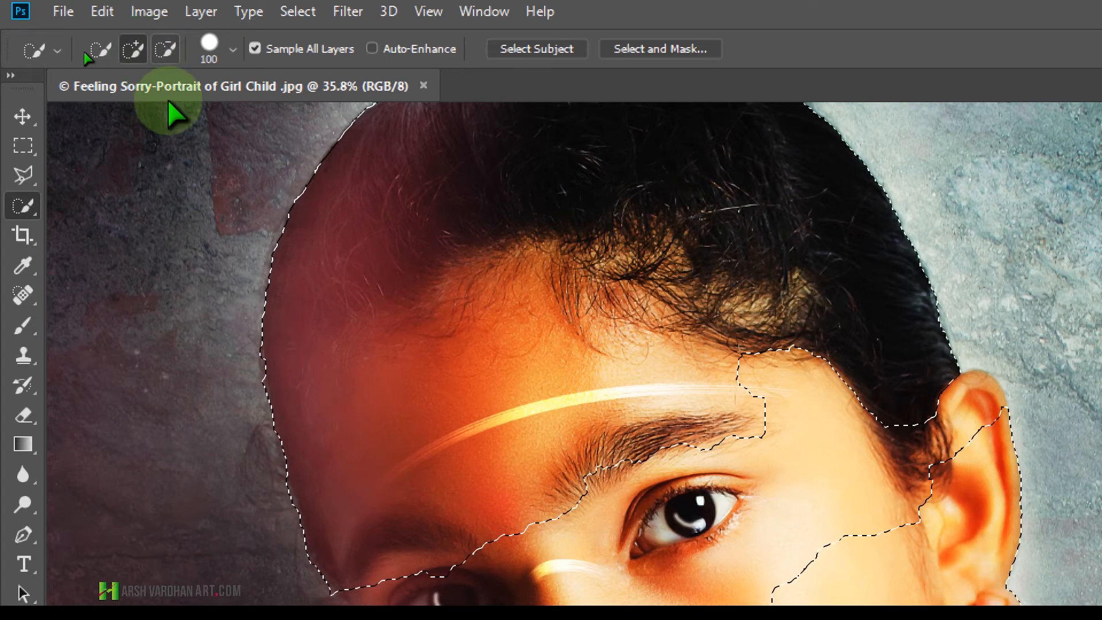
{"action": "left_click", "coordinate": [165, 49]}
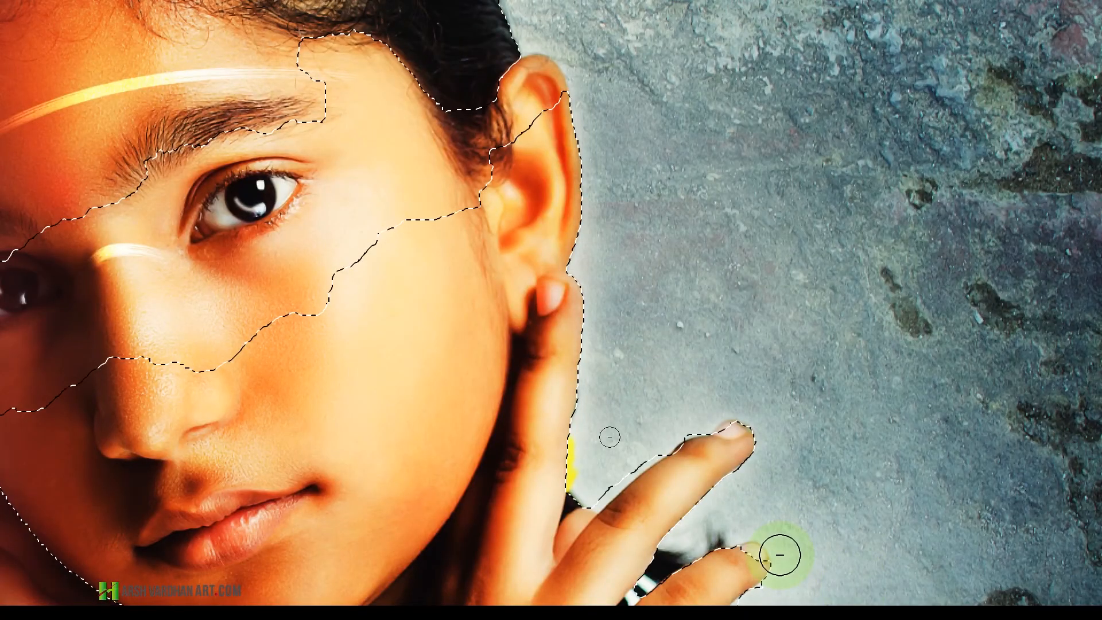
Step: Try adding the area beside the upper raised fingertip to the selection with the temporary add mode
{"action": "key", "text": "shift+alt+super+minus"}
{"action": "key", "text": "shift"}
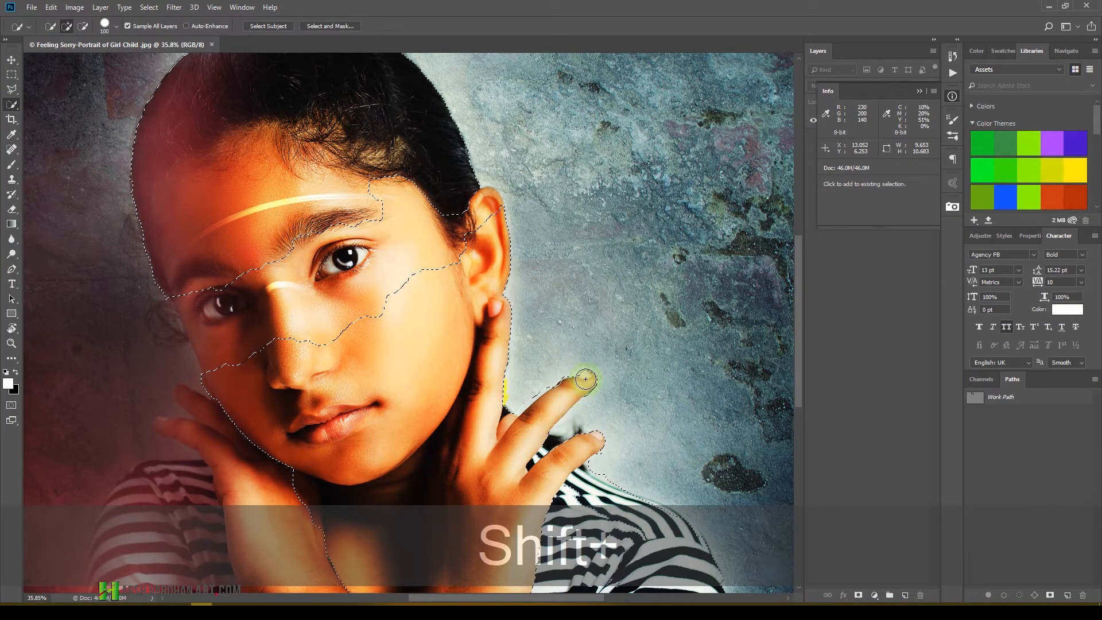
{"action": "mouse_move", "coordinate": [595, 394]}
{"action": "left_mouse_down"}
{"action": "mouse_move", "coordinate": [653, 432]}
{"action": "mouse_move", "coordinate": [642, 342]}
{"action": "mouse_move", "coordinate": [628, 337]}
{"action": "left_mouse_up"}
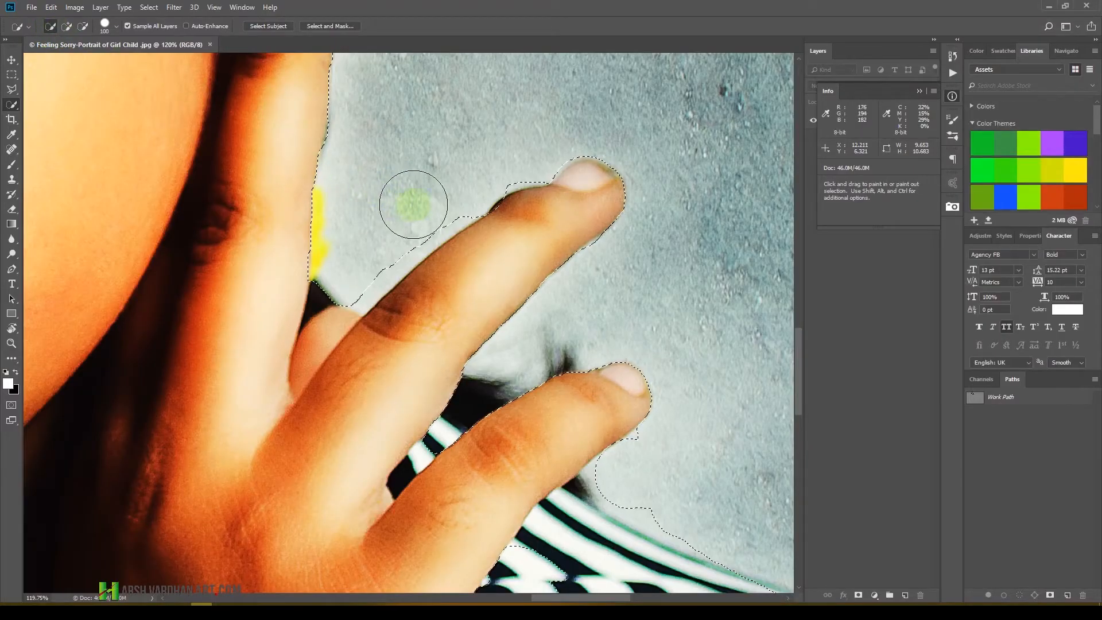
Step: Subtract the background along the upper edge of the upper raised finger from the selection, using the temporary subtract mode
{"action": "key", "text": "alt"}
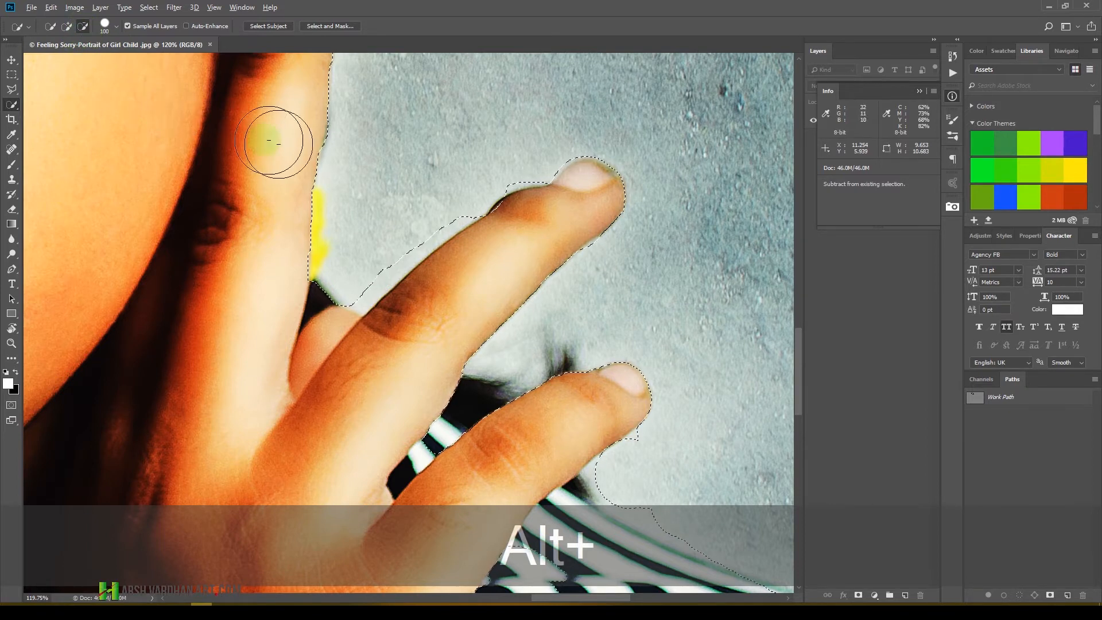
{"action": "mouse_move", "coordinate": [391, 234]}
{"action": "left_mouse_down"}
{"action": "mouse_move", "coordinate": [364, 249]}
{"action": "mouse_move", "coordinate": [361, 269]}
{"action": "left_mouse_up"}
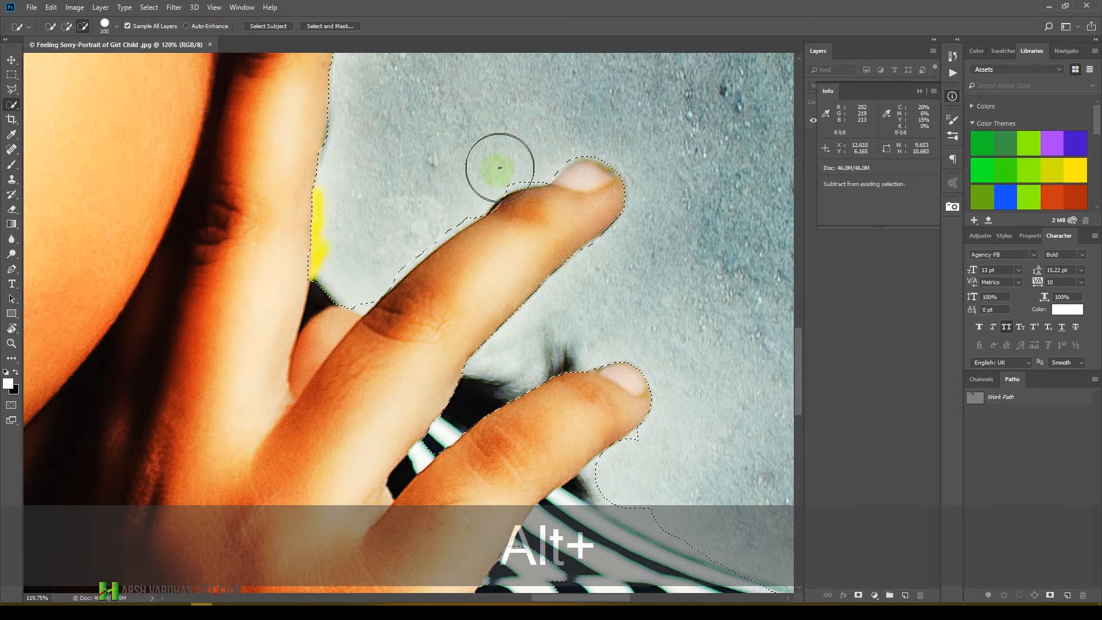
{"action": "mouse_move", "coordinate": [463, 187]}
{"action": "left_mouse_down"}
{"action": "mouse_move", "coordinate": [437, 192]}
{"action": "mouse_move", "coordinate": [422, 218]}
{"action": "left_mouse_up"}
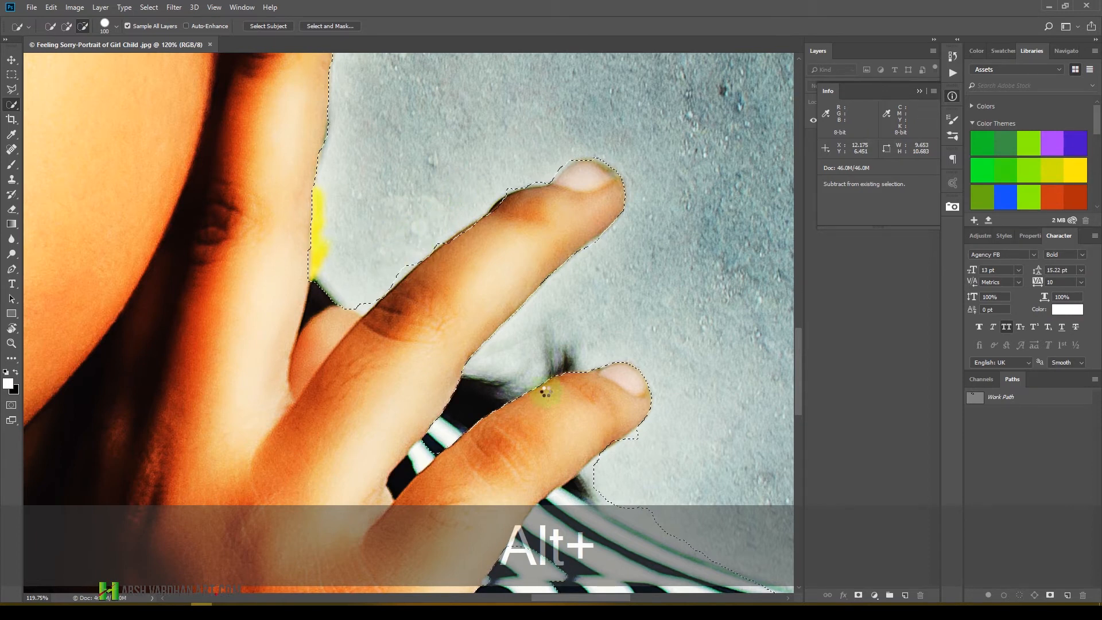
Step: Examine the Quick Selection brush settings and the available Size control options, keeping Pen Pressure
{"action": "key", "text": "alt+space"}
{"action": "left_click_drag", "start_coordinate": [534, 348], "coordinate": [519, 222]}
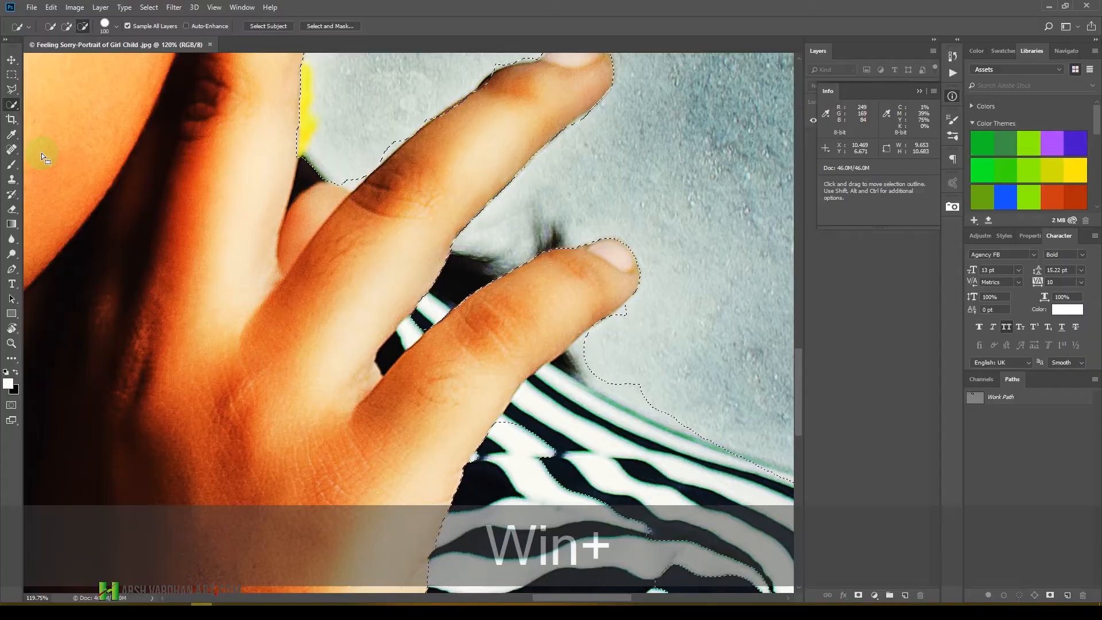
{"action": "key", "text": "super+plus"}
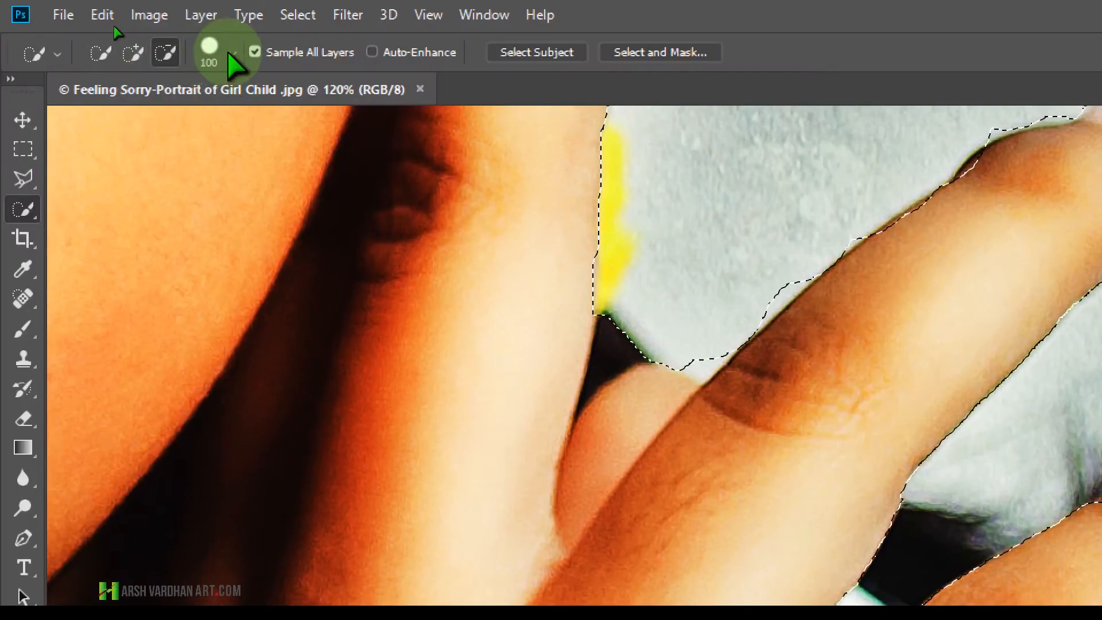
{"action": "left_click", "coordinate": [233, 53]}
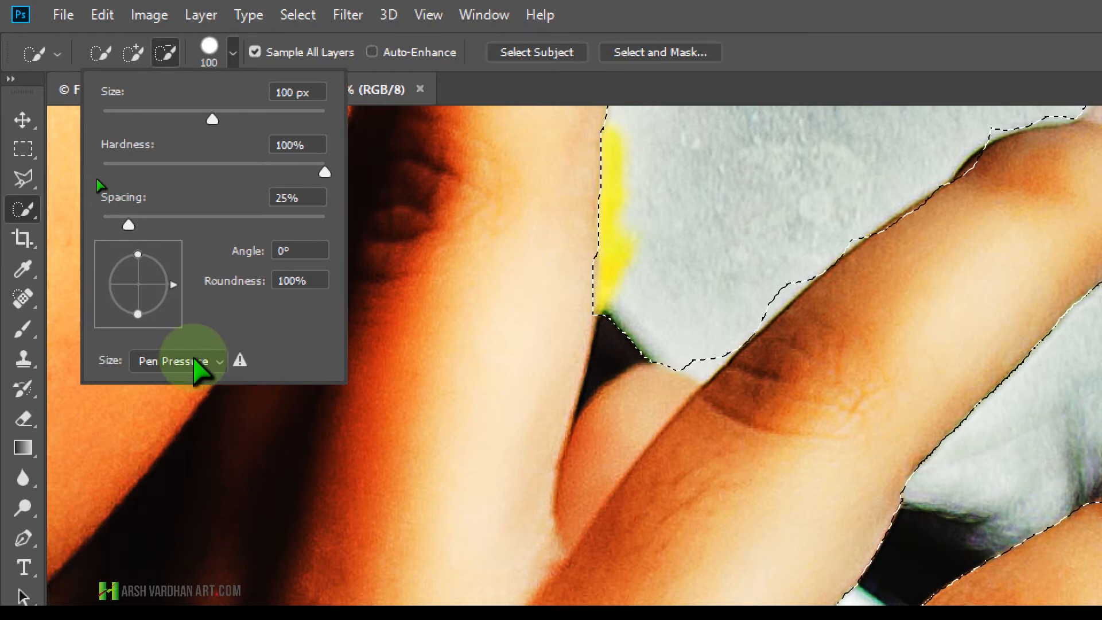
{"action": "left_click", "coordinate": [215, 361]}
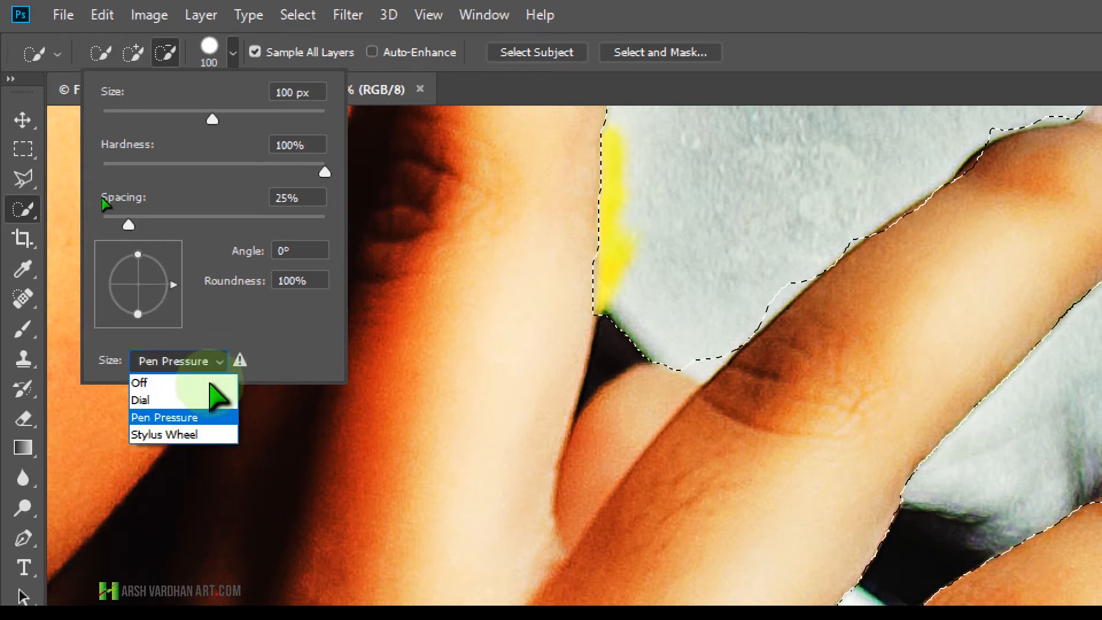
{"action": "left_click", "coordinate": [192, 416]}
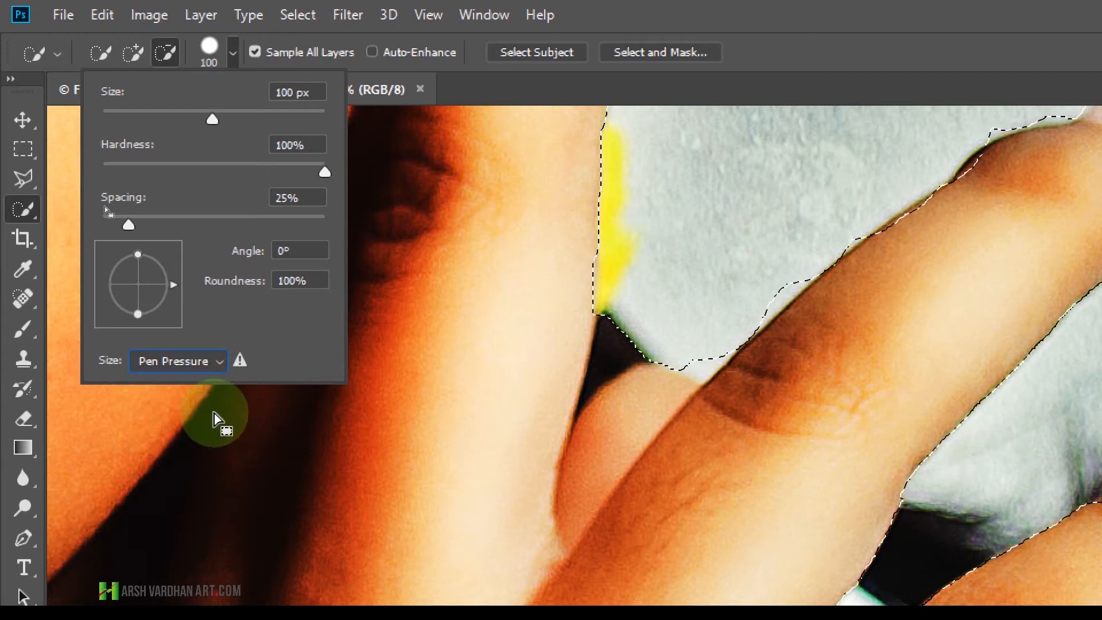
{"action": "left_click", "coordinate": [213, 361]}
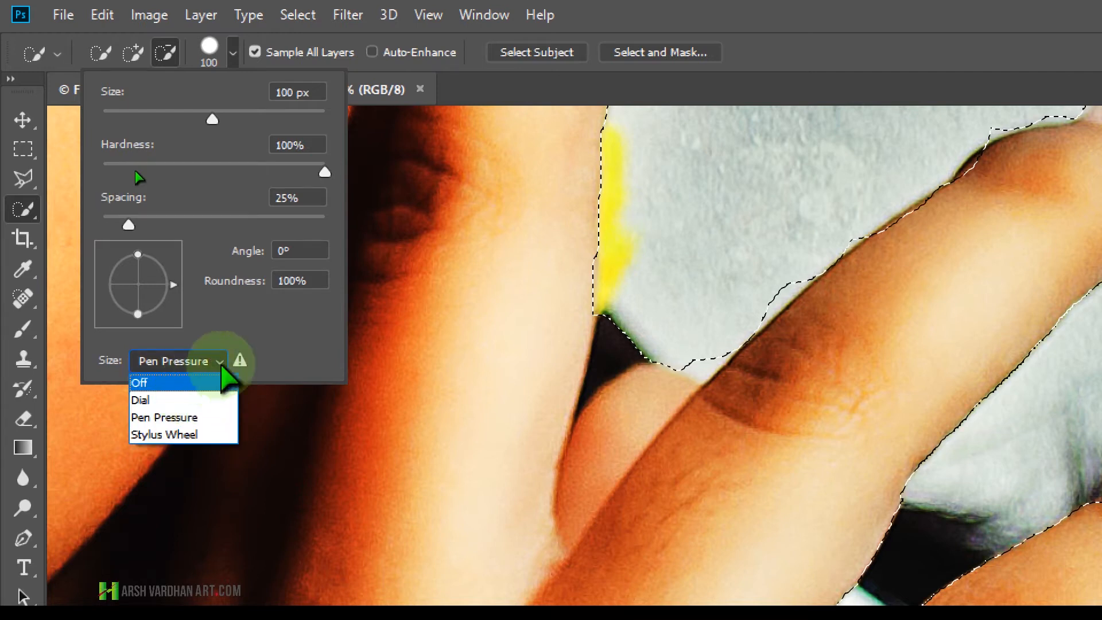
{"action": "left_click", "coordinate": [285, 347]}
{"action": "left_click", "coordinate": [216, 362]}
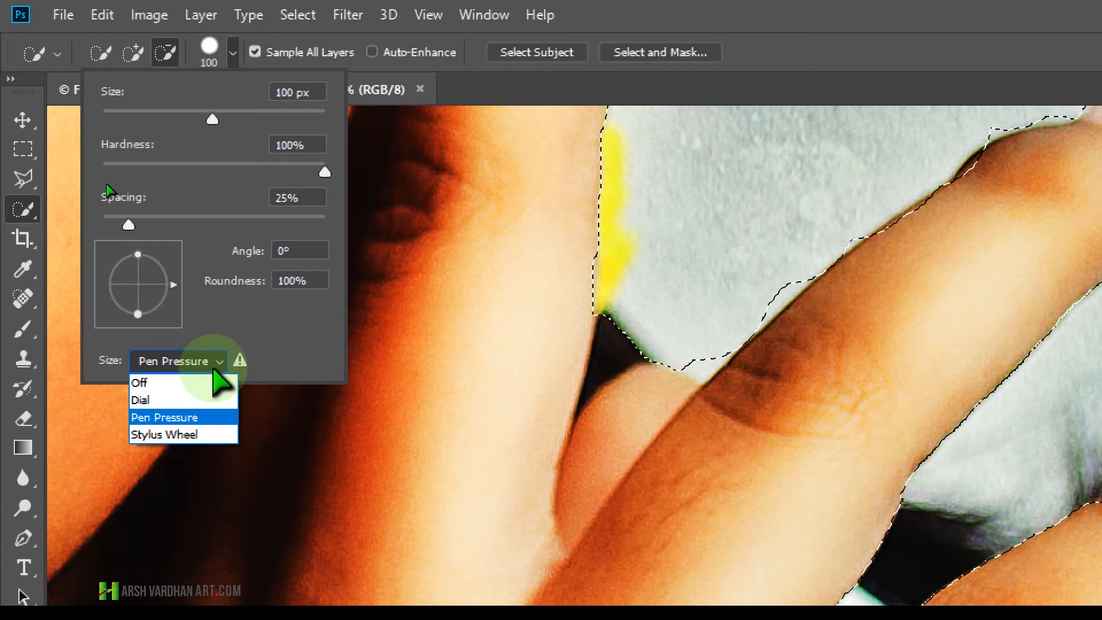
{"action": "left_click", "coordinate": [295, 344]}
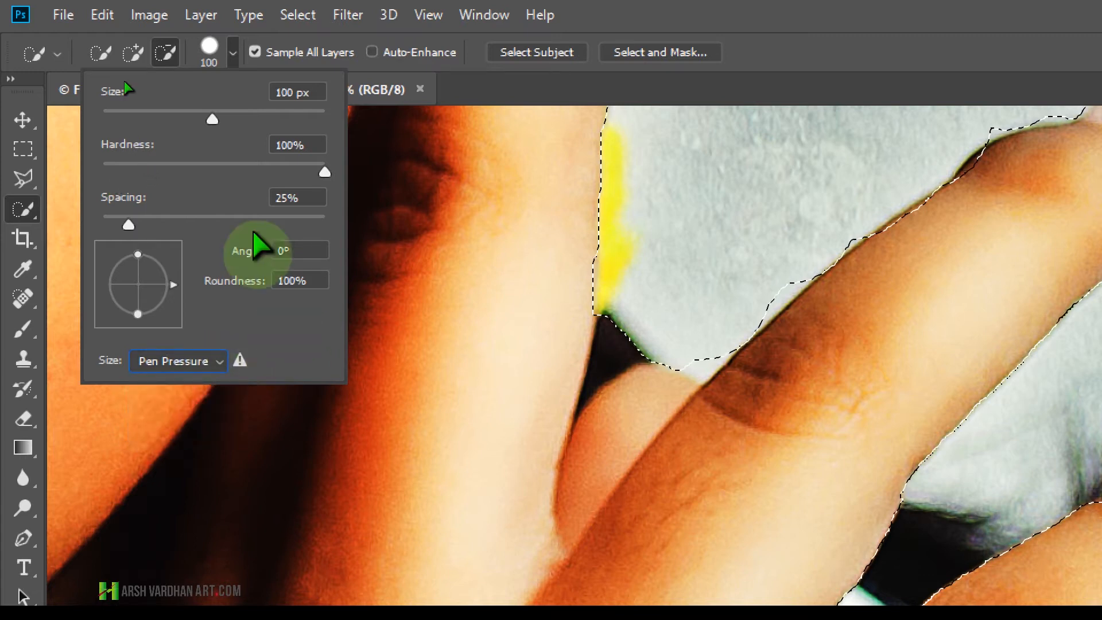
{"action": "left_click", "coordinate": [233, 53]}
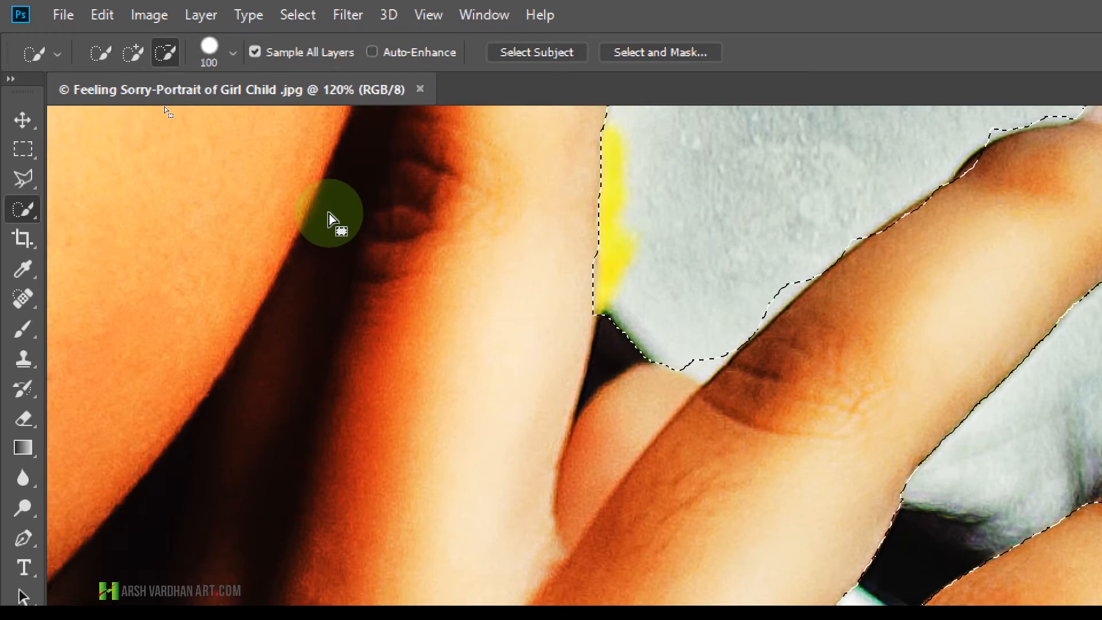
{"action": "key", "text": "super+minus"}
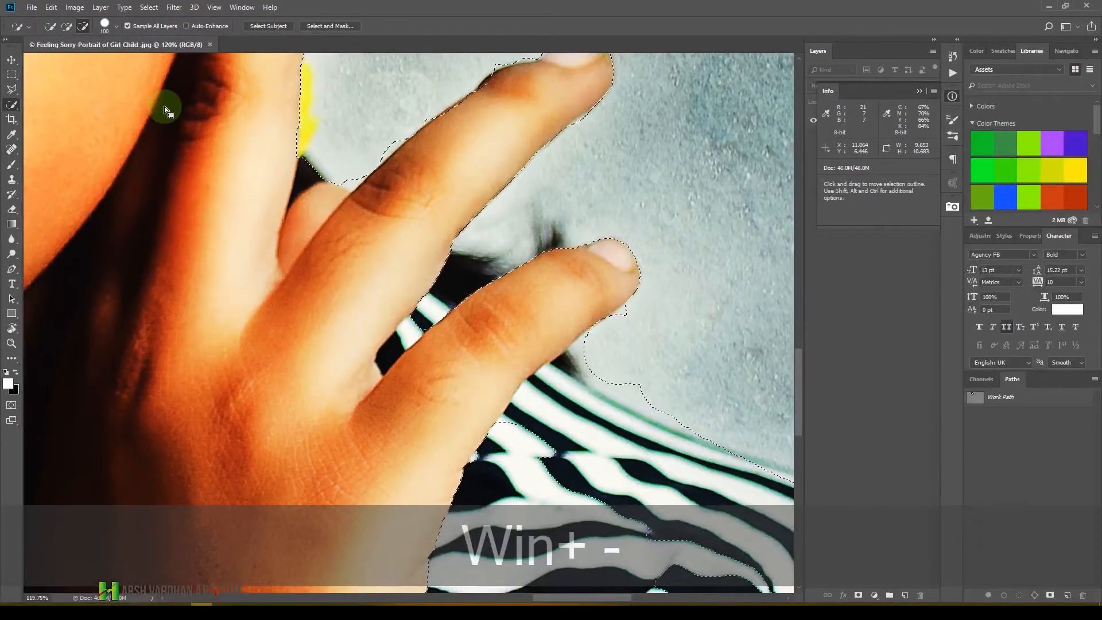
Step: Collapse the Info panel and deselect the current selection
{"action": "left_click", "coordinate": [952, 98]}
{"action": "left_click", "coordinate": [865, 123]}
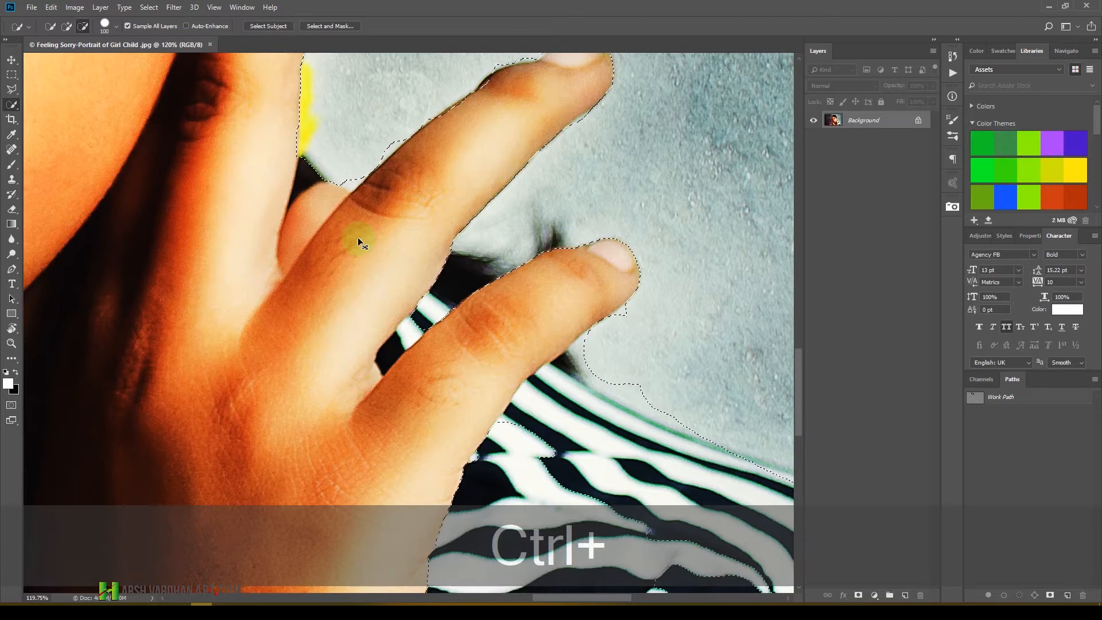
{"action": "key", "text": "ctrl+d"}
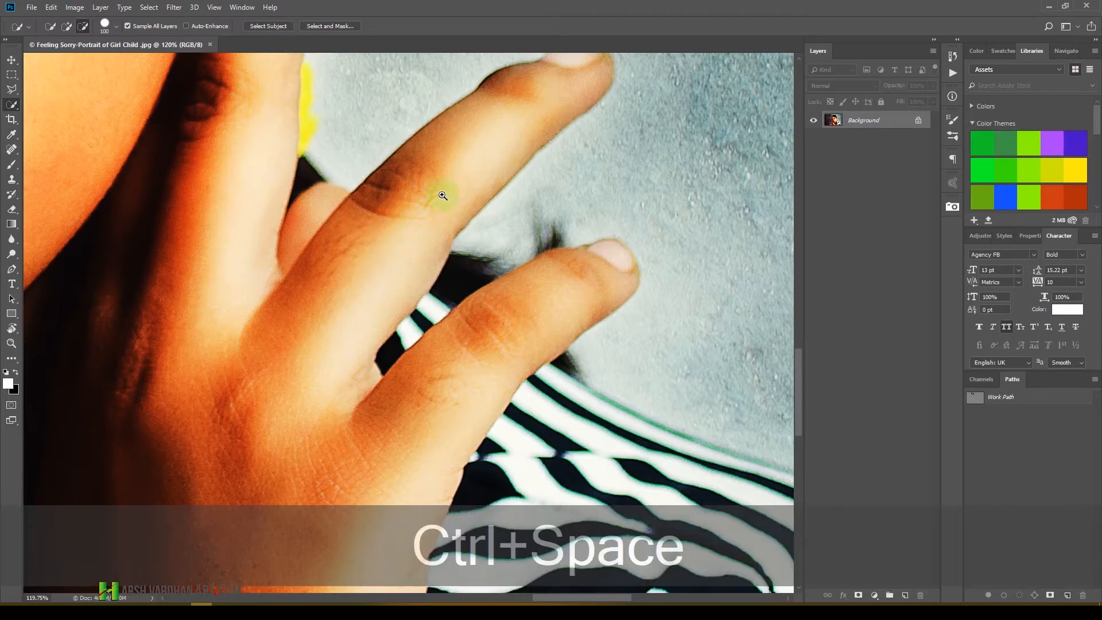
Step: Add a new empty layer above the Background and a Curves adjustment layer on top of it
{"action": "left_click_drag", "start_coordinate": [443, 195], "coordinate": [362, 212]}
{"action": "left_click_drag", "start_coordinate": [368, 170], "coordinate": [426, 339]}
{"action": "key", "text": "ctrl"}
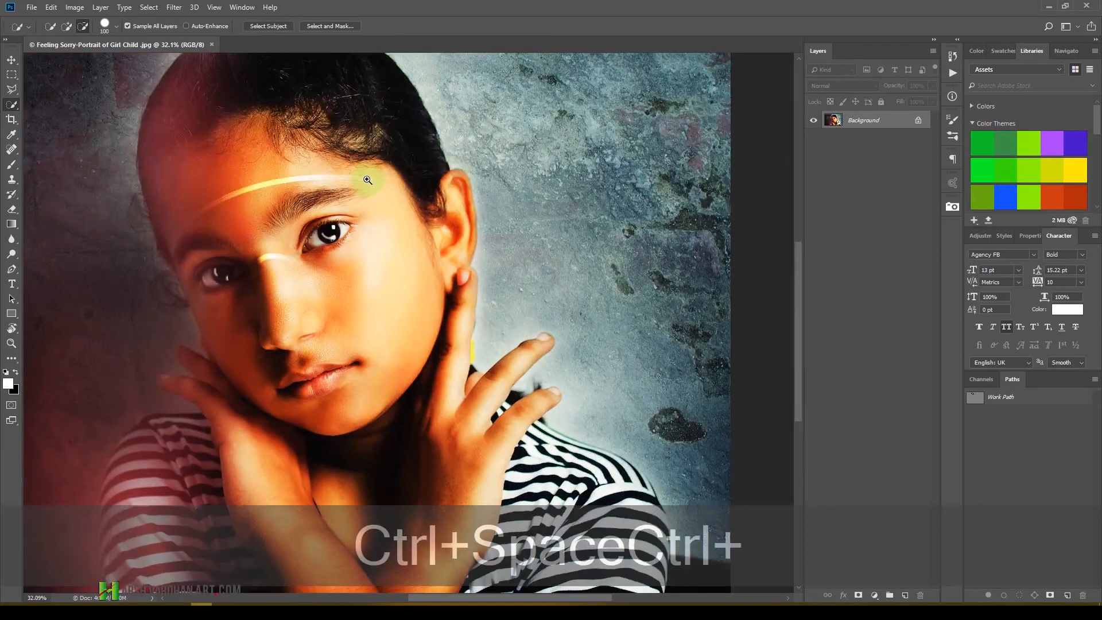
{"action": "left_click_drag", "start_coordinate": [373, 178], "coordinate": [453, 249]}
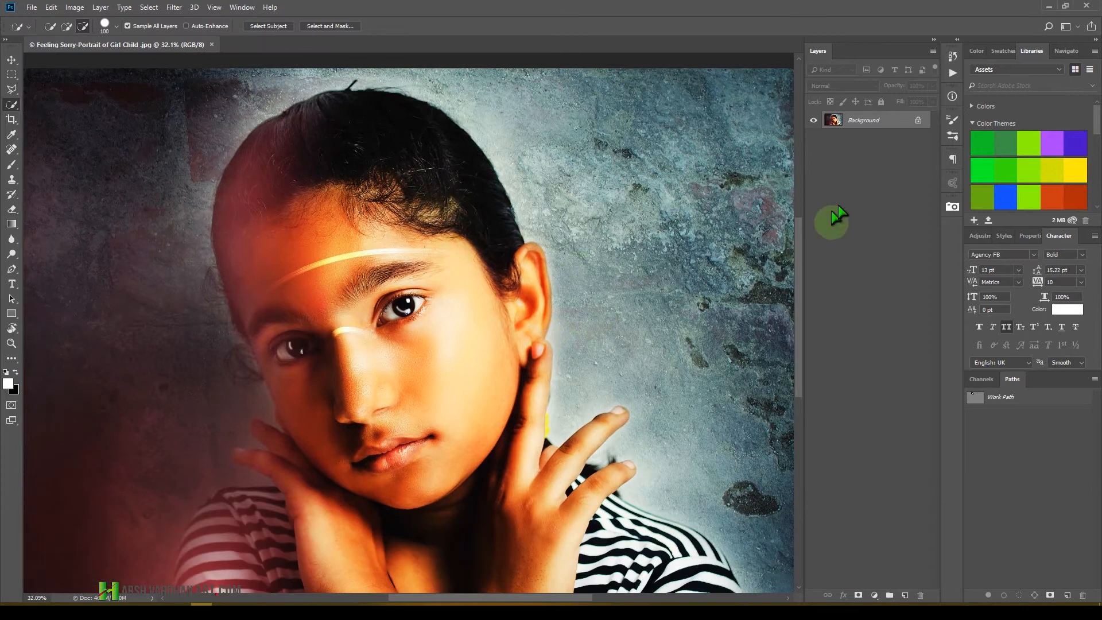
{"action": "left_click", "coordinate": [906, 596]}
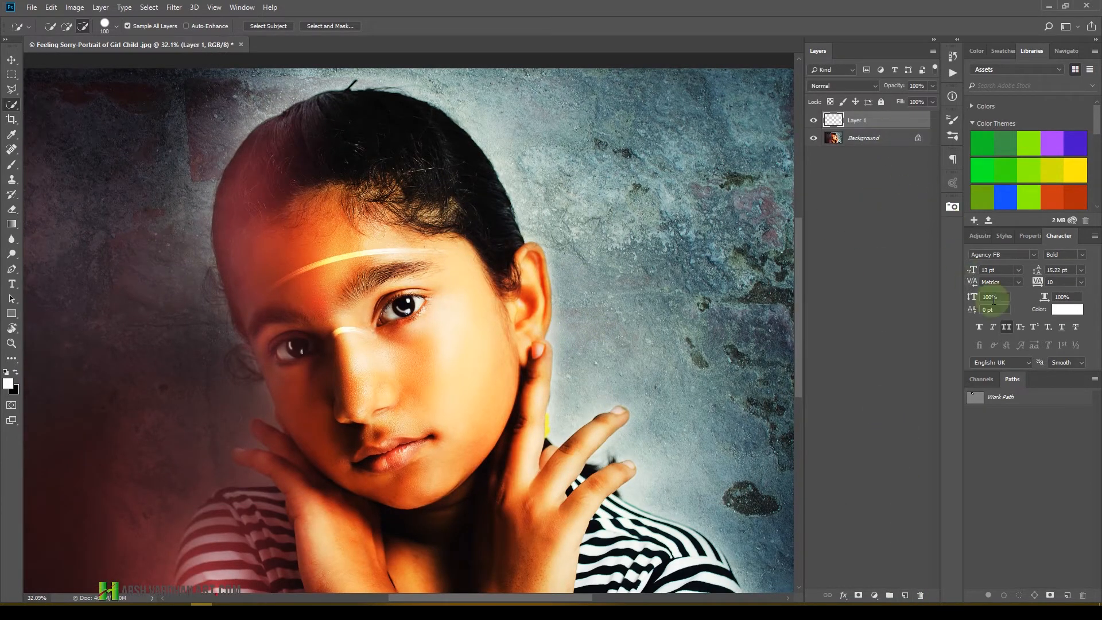
{"action": "left_click", "coordinate": [980, 236]}
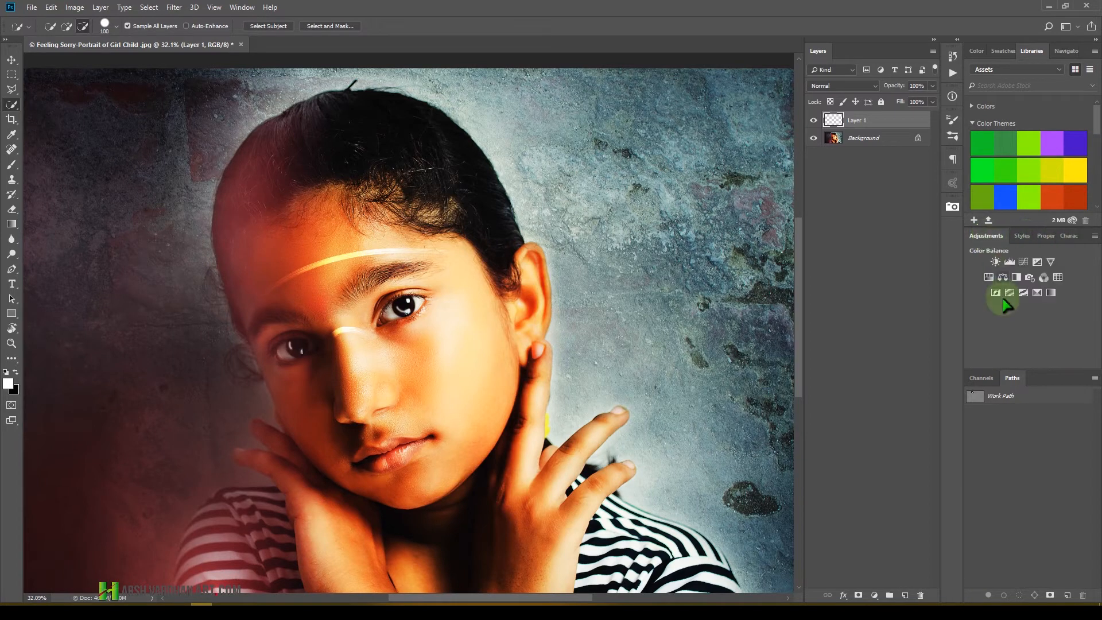
{"action": "left_click", "coordinate": [1024, 262]}
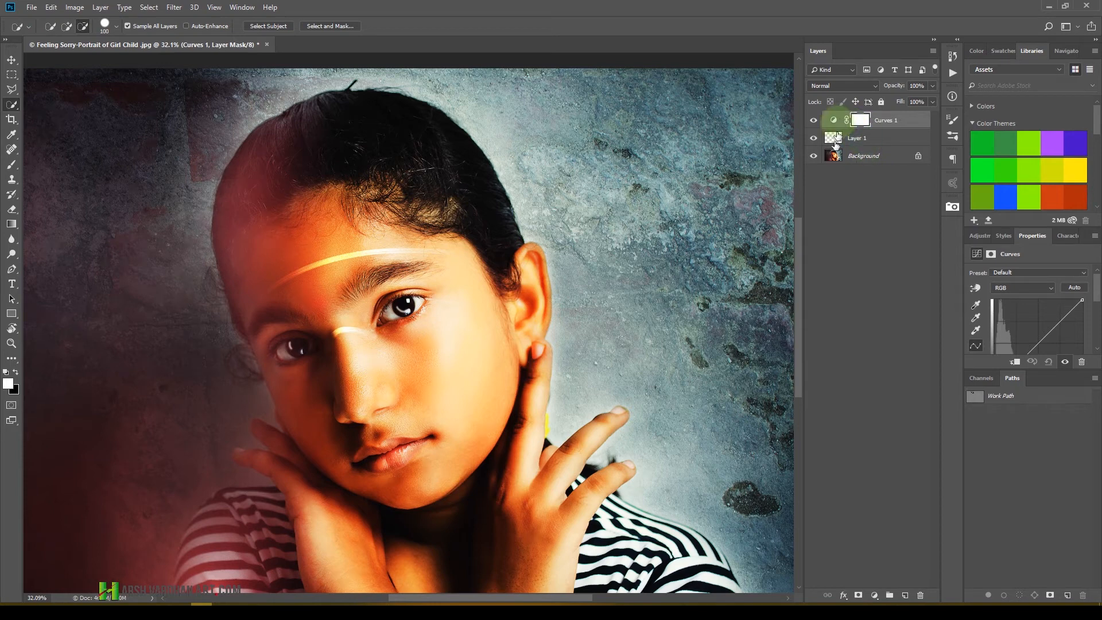
Step: Make the empty Layer 1 active and turn off Sample All Layers for the Quick Selection Tool
{"action": "key", "text": "super+plus"}
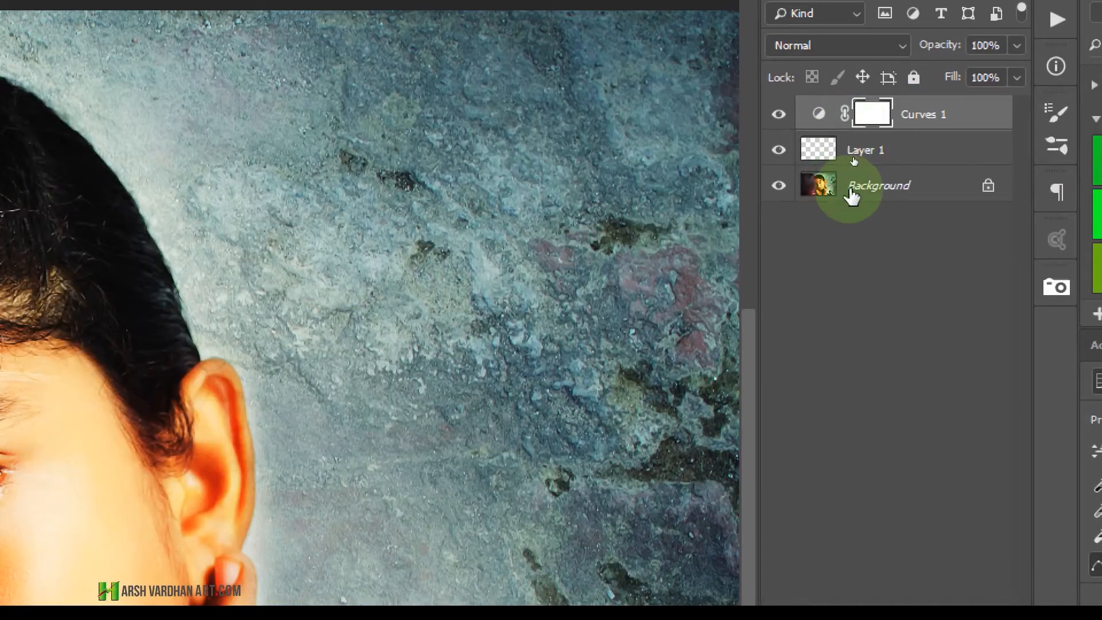
{"action": "key", "text": "ctrl+F2"}
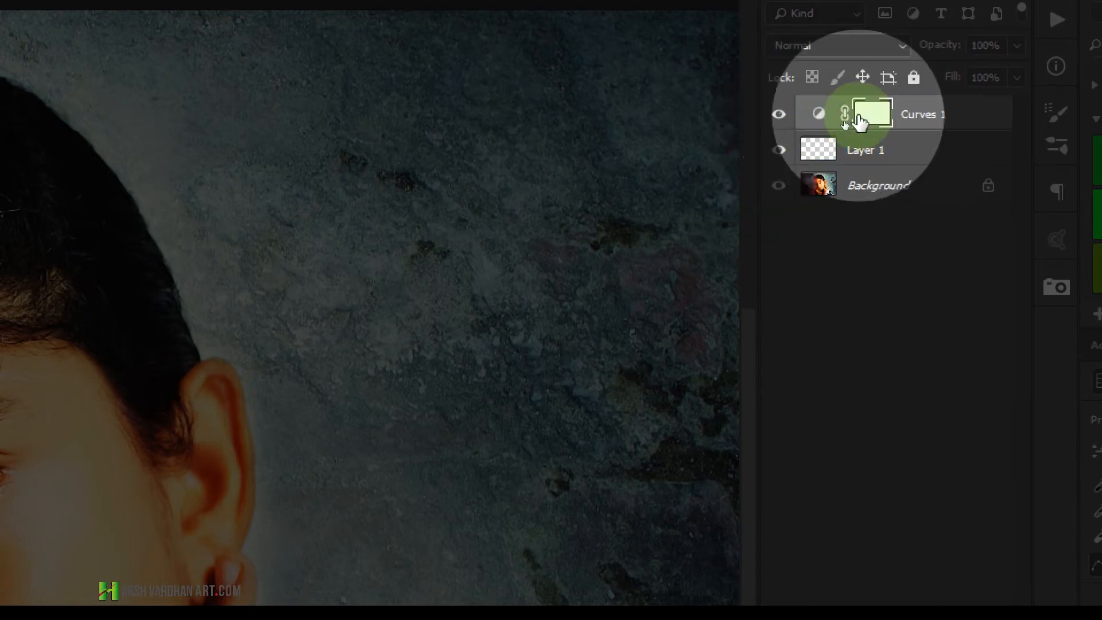
{"action": "left_click", "coordinate": [821, 154]}
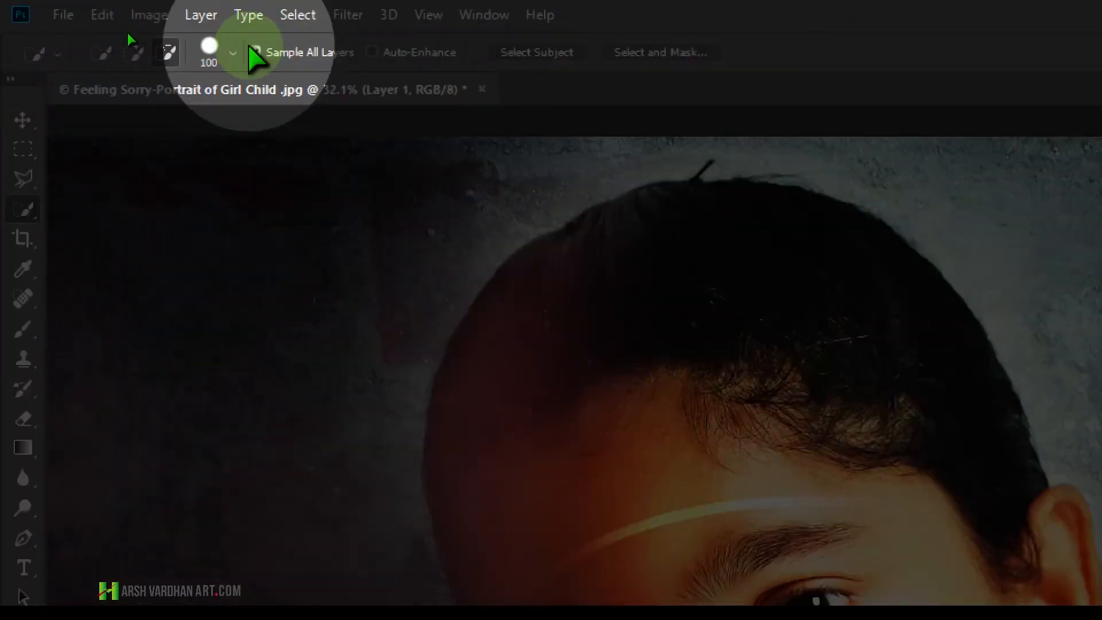
{"action": "left_click", "coordinate": [254, 53]}
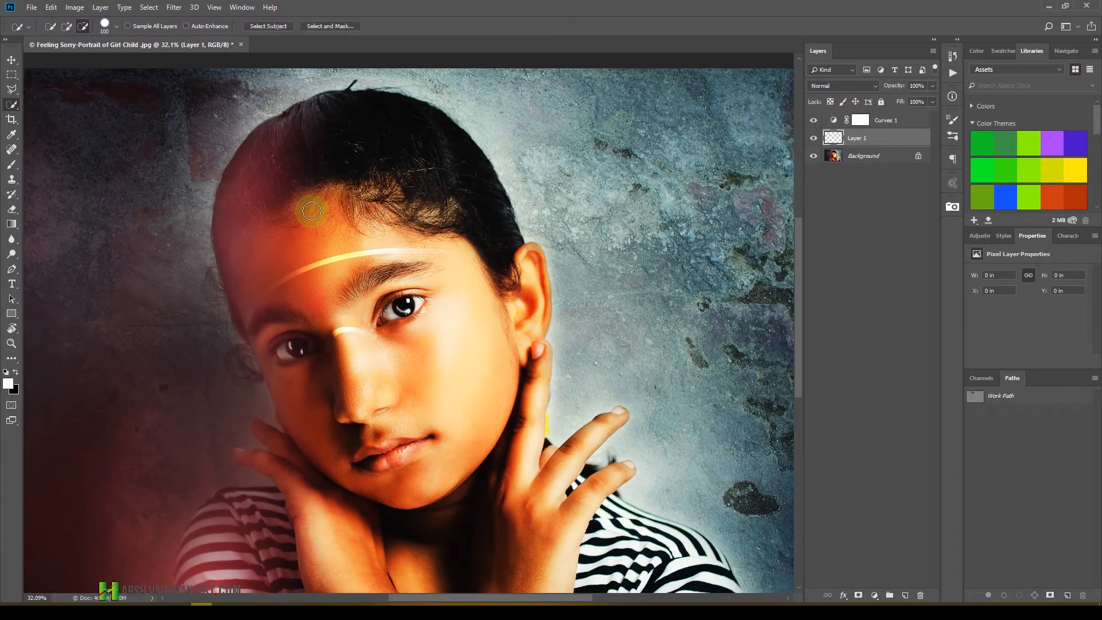
Step: Try to quick-select the girl's face on the empty layer, clear the selection, and toggle Layer 1's visibility off and on
{"action": "mouse_move", "coordinate": [373, 233]}
{"action": "left_mouse_down"}
{"action": "mouse_move", "coordinate": [435, 258]}
{"action": "mouse_move", "coordinate": [440, 300]}
{"action": "mouse_move", "coordinate": [311, 377]}
{"action": "mouse_move", "coordinate": [480, 342]}
{"action": "mouse_move", "coordinate": [499, 372]}
{"action": "mouse_move", "coordinate": [487, 419]}
{"action": "mouse_move", "coordinate": [464, 286]}
{"action": "mouse_move", "coordinate": [430, 246]}
{"action": "mouse_move", "coordinate": [360, 234]}
{"action": "mouse_move", "coordinate": [320, 251]}
{"action": "mouse_move", "coordinate": [289, 341]}
{"action": "mouse_move", "coordinate": [321, 406]}
{"action": "left_mouse_up"}
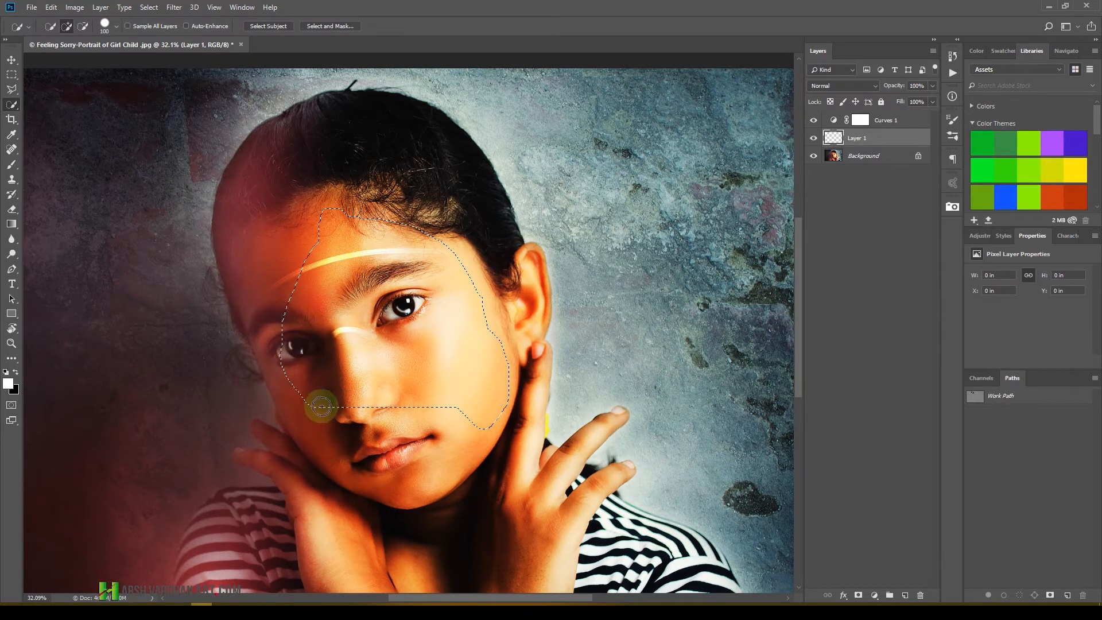
{"action": "key", "text": "ctrl+d"}
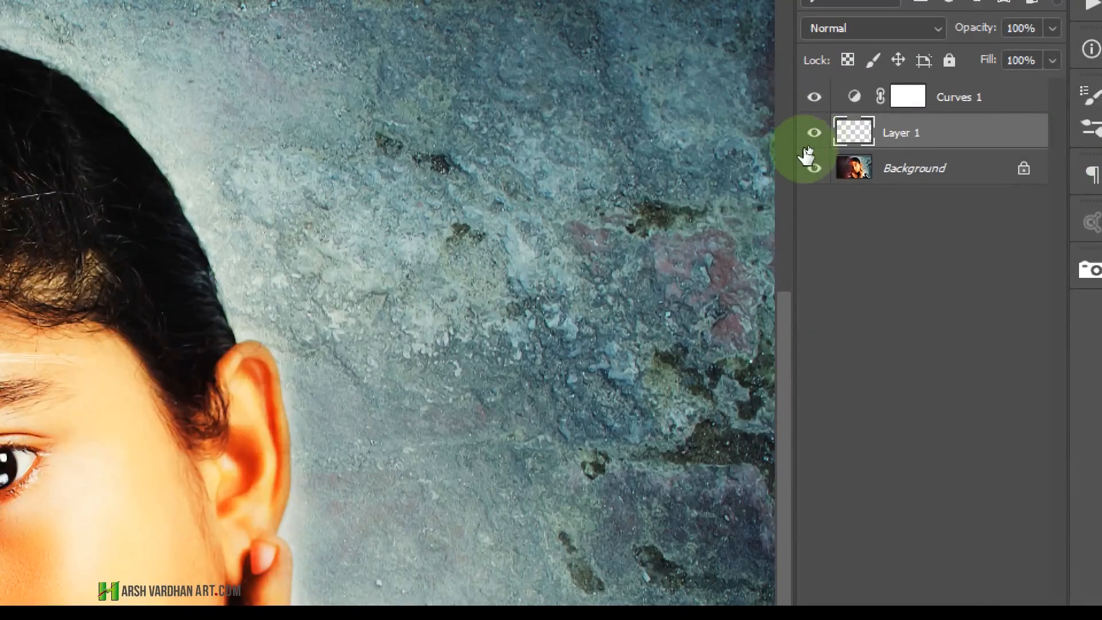
{"action": "left_click", "coordinate": [814, 135]}
{"action": "left_click", "coordinate": [814, 135]}
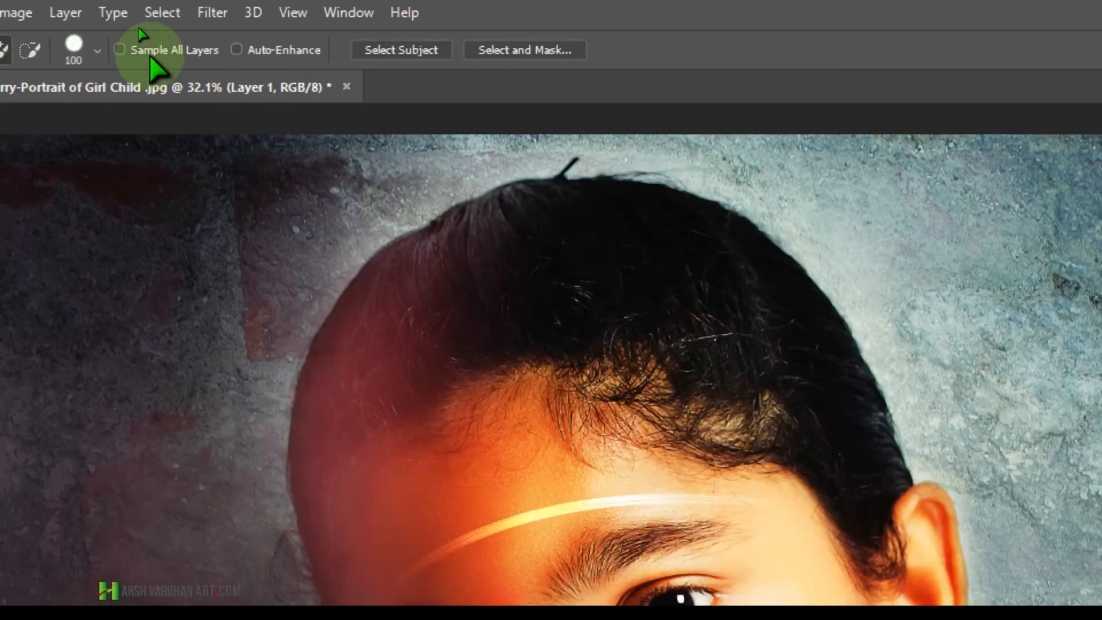
Step: Turn on Sample All Layers and quick-select the girl's face while Layer 1 stays active
{"action": "left_click", "coordinate": [122, 49]}
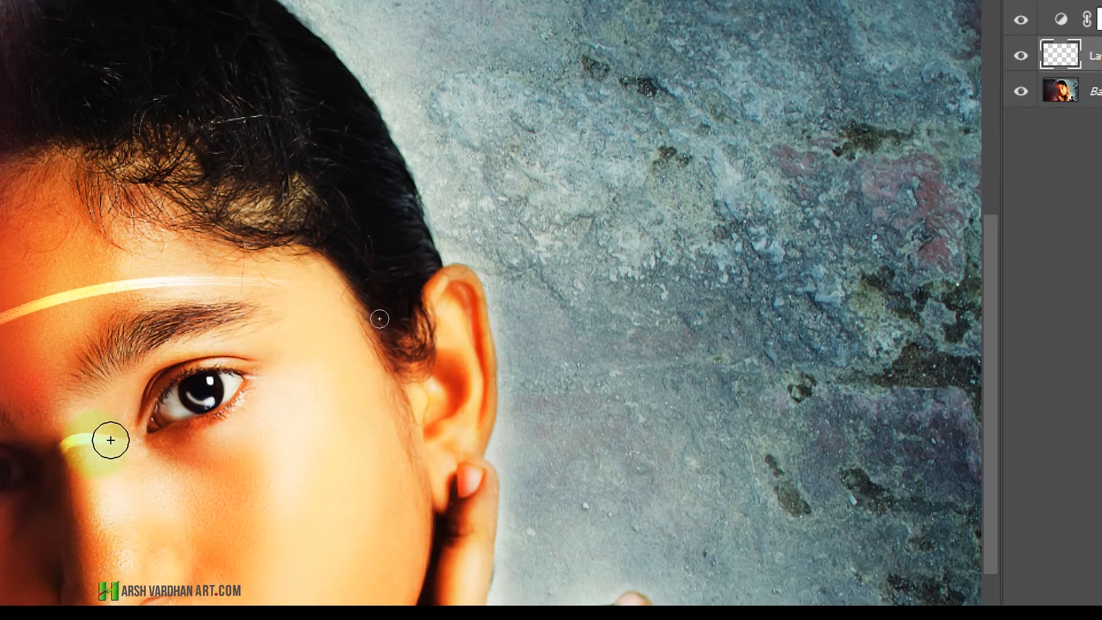
{"action": "left_click", "coordinate": [217, 386]}
{"action": "left_click_drag", "start_coordinate": [217, 387], "coordinate": [203, 386]}
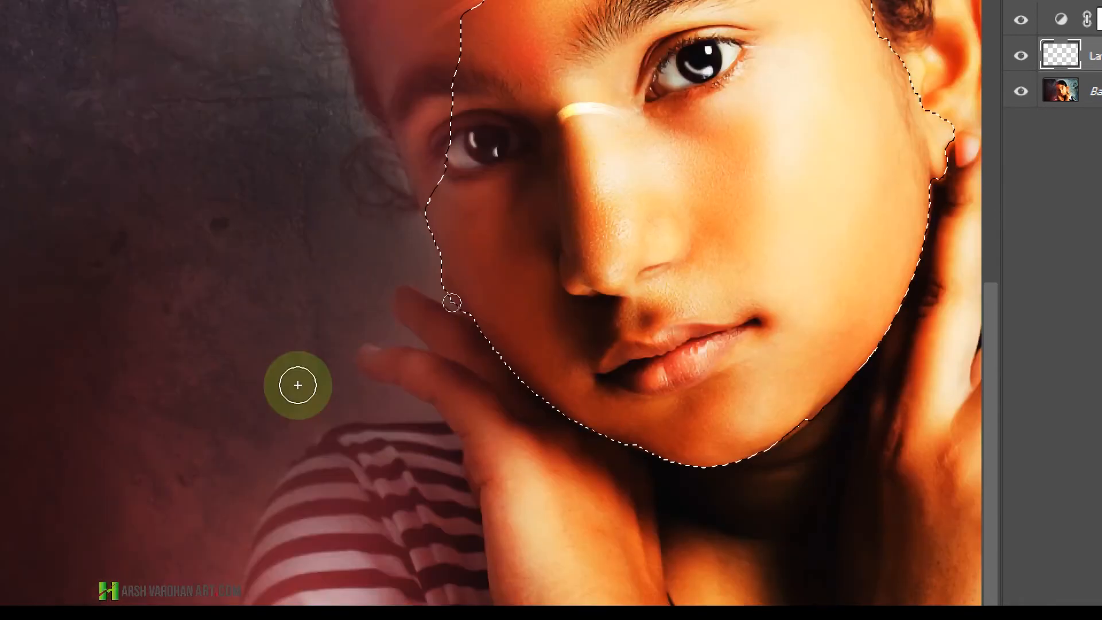
{"action": "key", "text": "super+minus"}
{"action": "left_click_drag", "start_coordinate": [647, 209], "coordinate": [578, 303]}
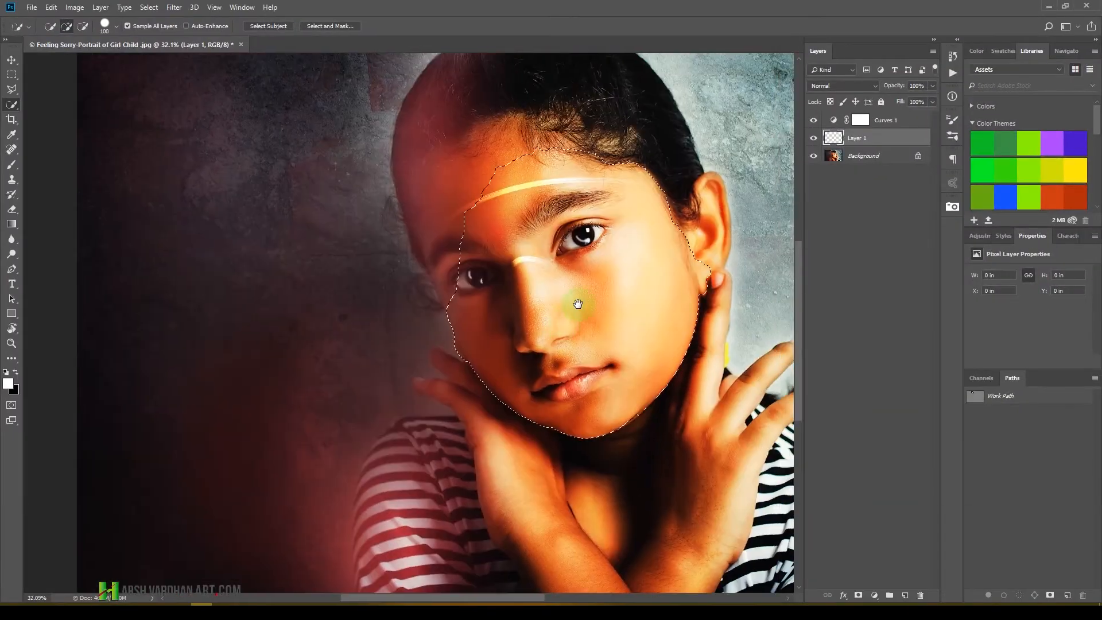
Step: Try adding the forehead to the face selection with Sample All Layers turned off, and clear the selection
{"action": "left_click", "coordinate": [130, 27]}
{"action": "key", "text": "ctrl+d"}
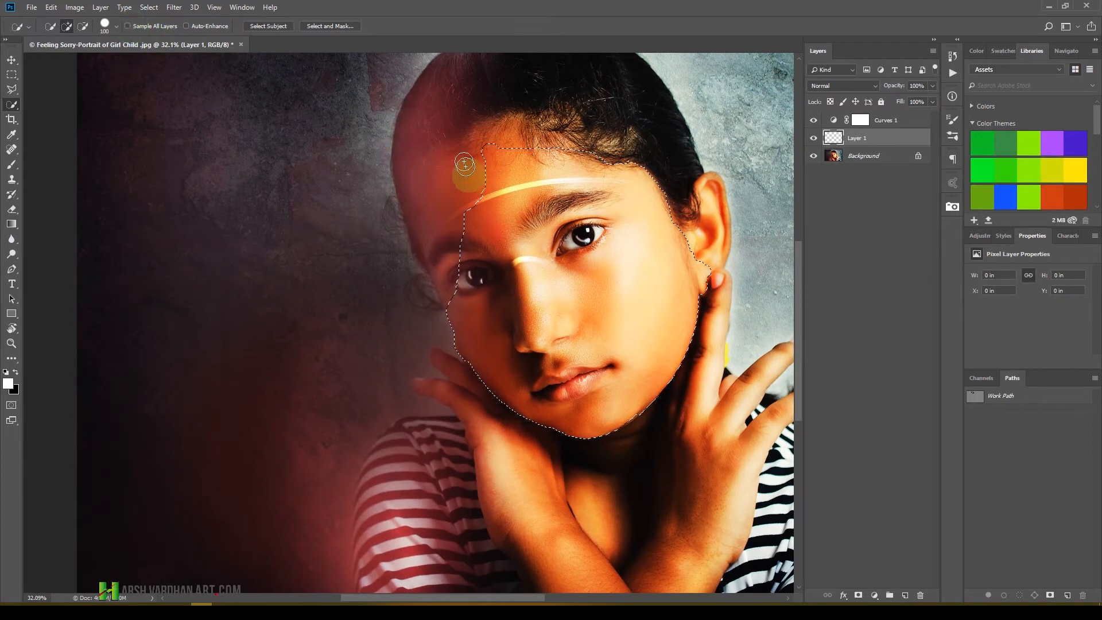
{"action": "left_click_drag", "start_coordinate": [433, 209], "coordinate": [494, 160]}
{"action": "key", "text": "ctrl+d"}
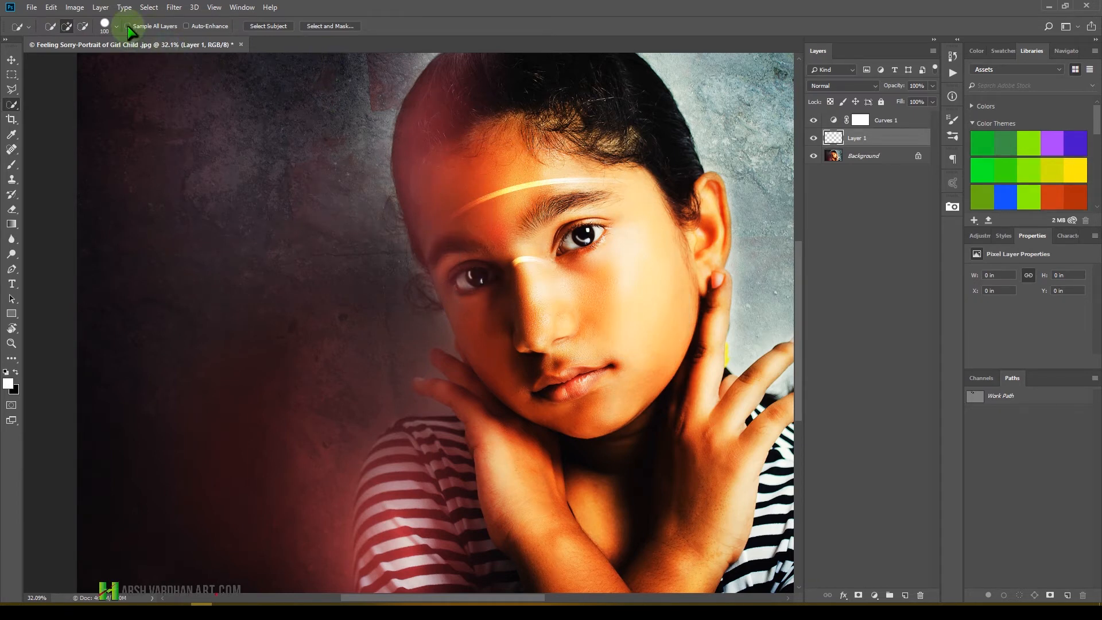
{"action": "key", "text": "super+plus"}
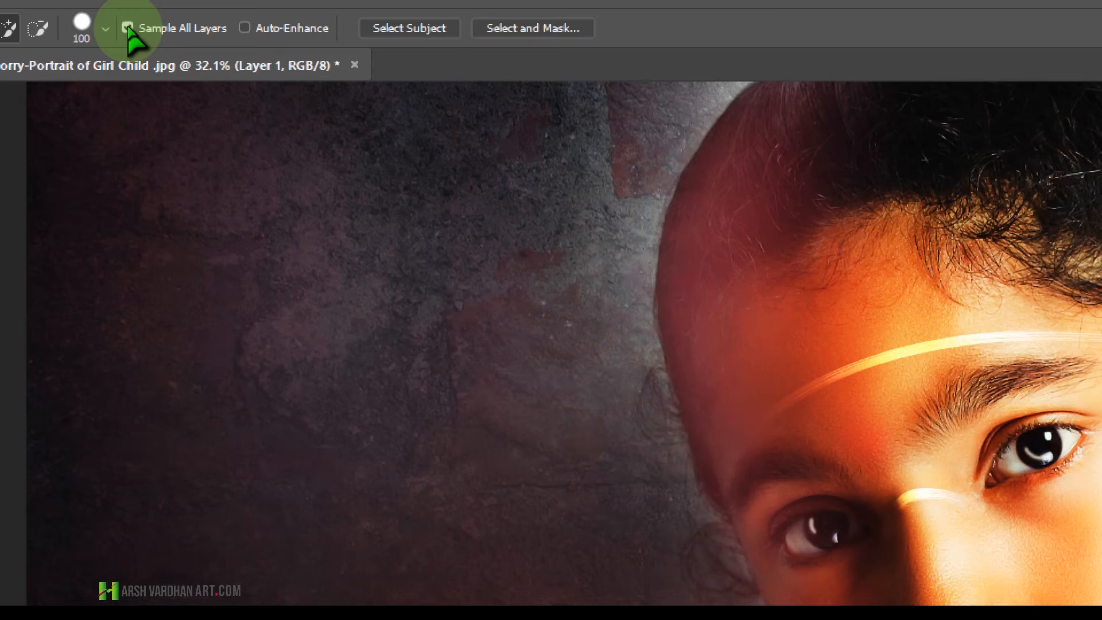
{"action": "key", "text": "super"}
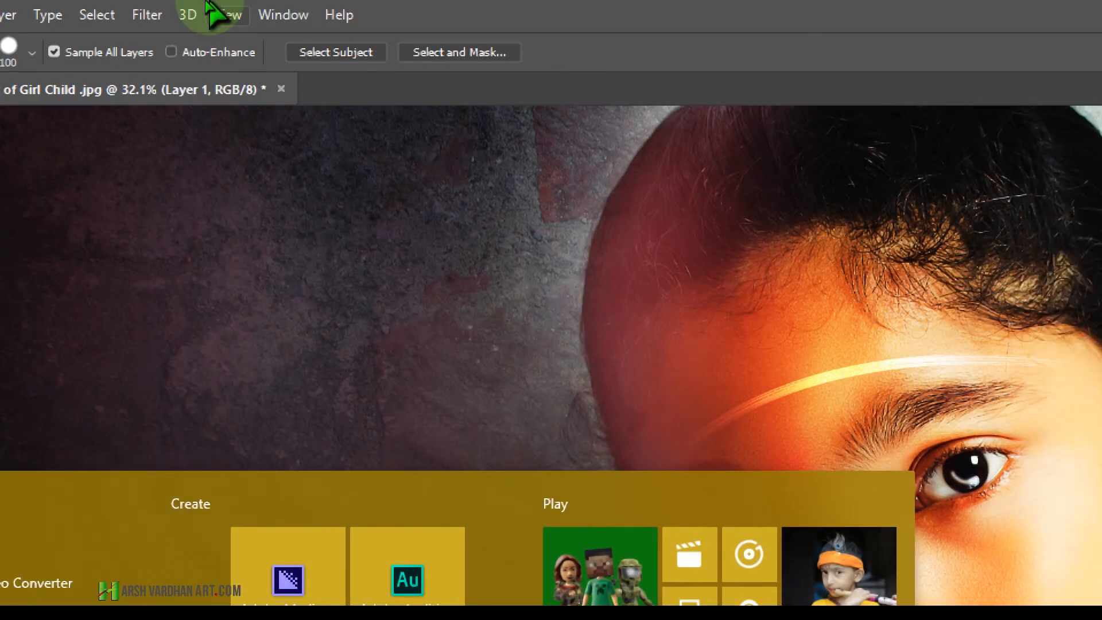
{"action": "left_click", "coordinate": [220, 12]}
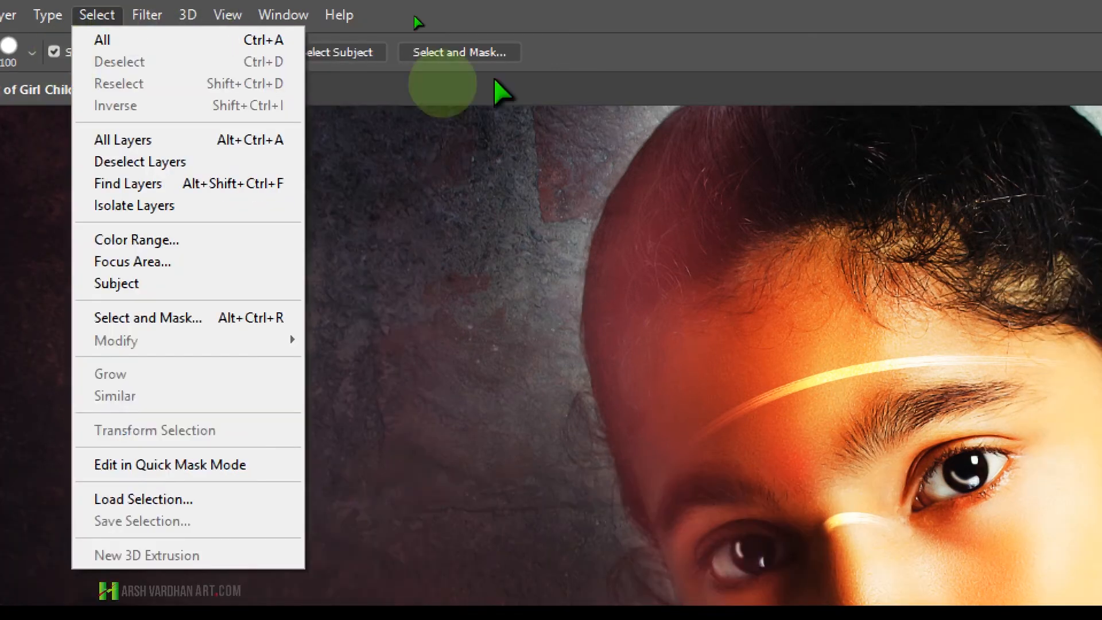
{"action": "left_click", "coordinate": [631, 2]}
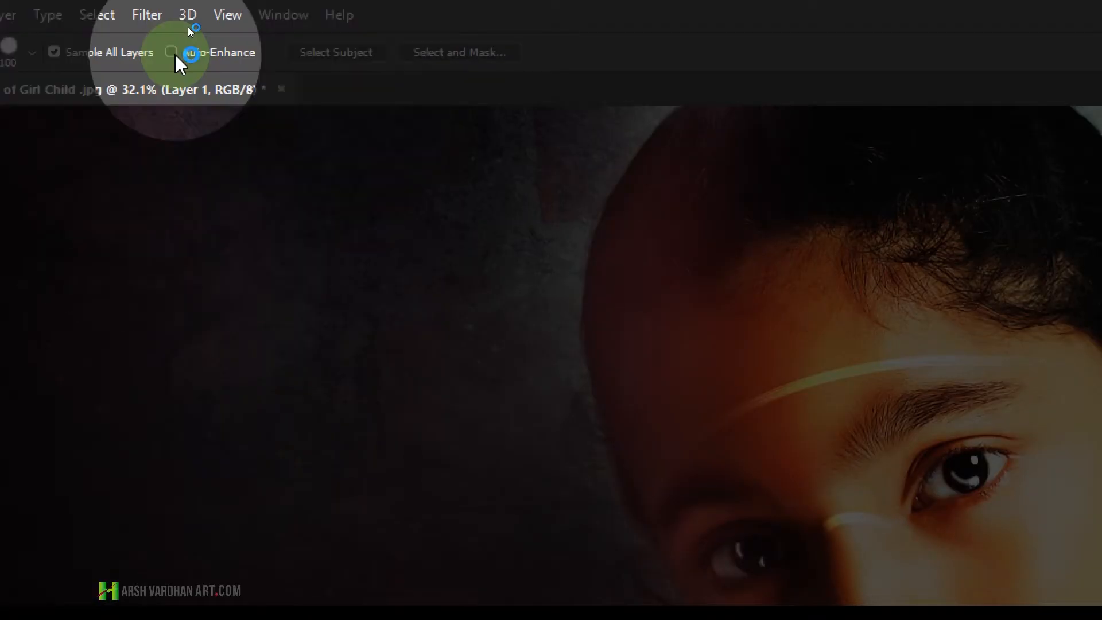
Step: Turn on Auto-Enhance and quick-select the girl's forehead
{"action": "left_click", "coordinate": [171, 52]}
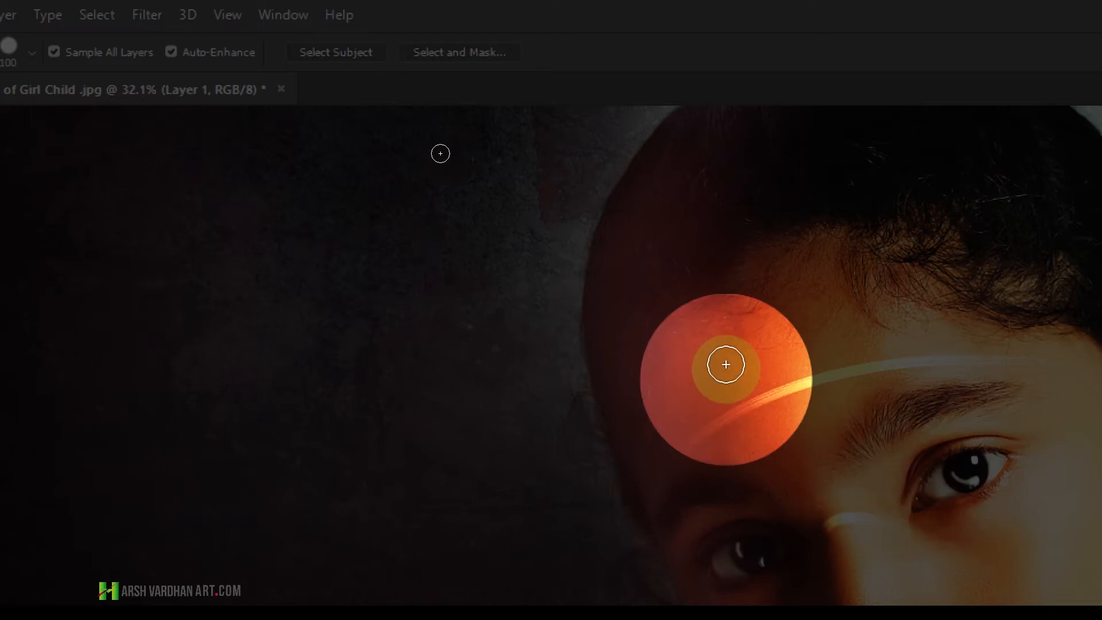
{"action": "mouse_move", "coordinate": [665, 300]}
{"action": "left_mouse_down"}
{"action": "mouse_move", "coordinate": [668, 438]}
{"action": "mouse_move", "coordinate": [799, 501]}
{"action": "mouse_move", "coordinate": [849, 504]}
{"action": "mouse_move", "coordinate": [752, 395]}
{"action": "left_mouse_up"}
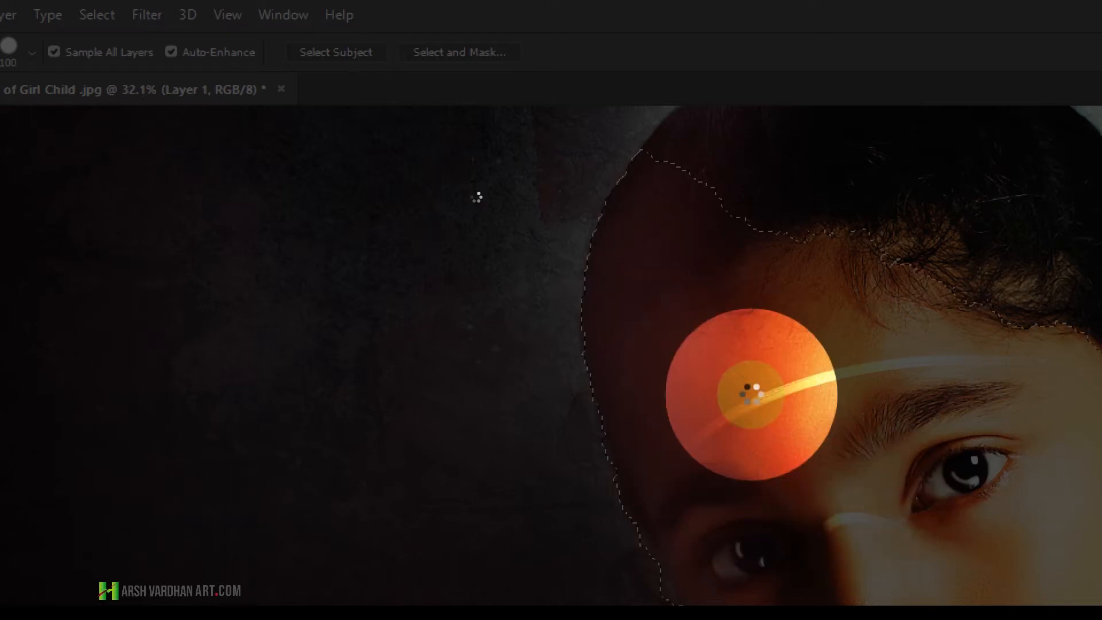
Step: Add the girl's dark hair and visible ear to the face selection with the Quick Selection Tool
{"action": "key", "text": "super+minus"}
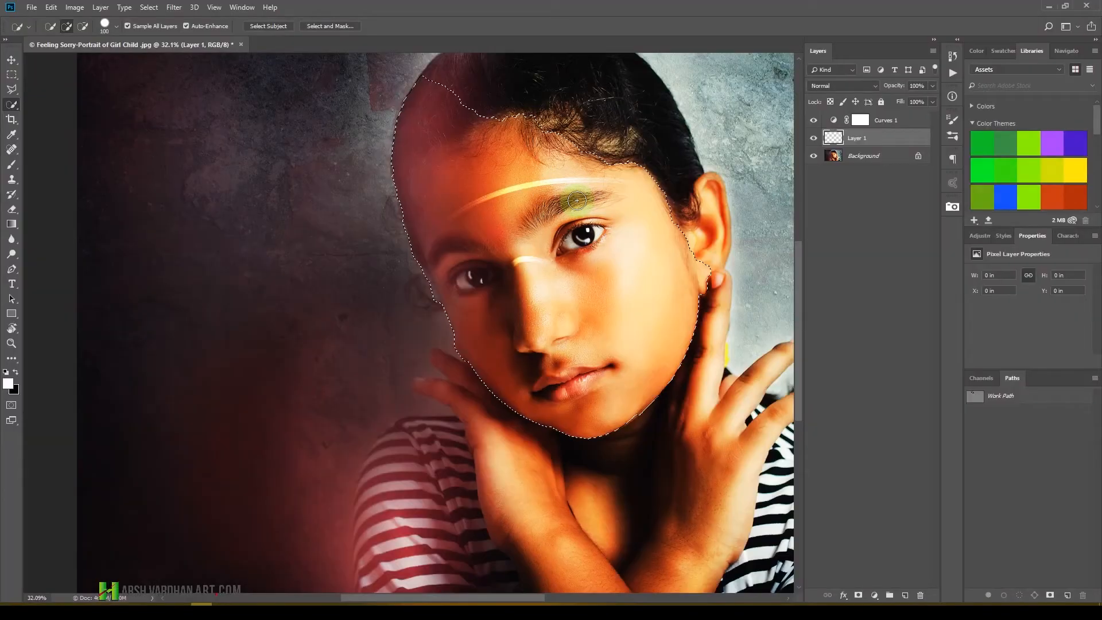
{"action": "left_click_drag", "start_coordinate": [659, 215], "coordinate": [702, 196]}
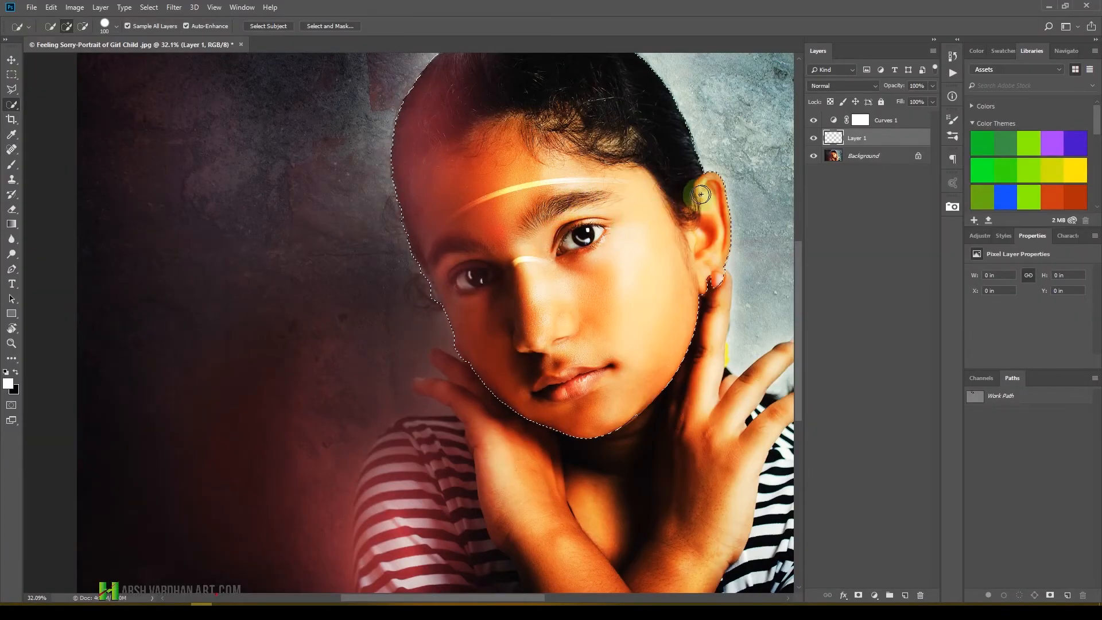
{"action": "left_click_drag", "start_coordinate": [591, 187], "coordinate": [577, 222]}
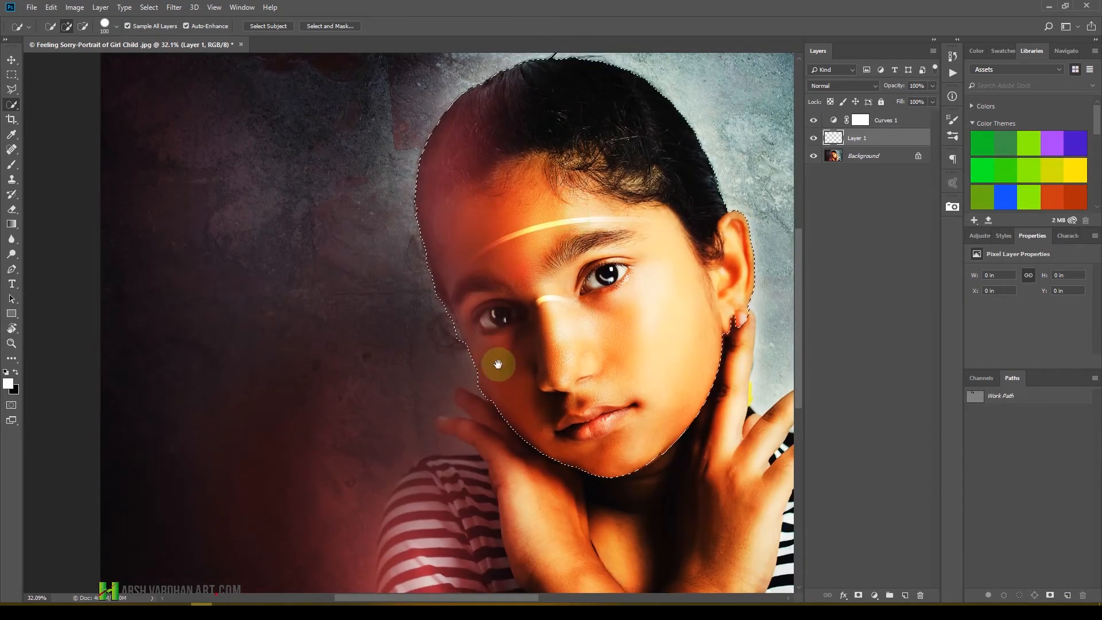
Step: Extend the selection over the fingers and hand beside her shaded cheek
{"action": "left_click_drag", "start_coordinate": [492, 364], "coordinate": [499, 275]}
{"action": "left_click_drag", "start_coordinate": [451, 241], "coordinate": [516, 282]}
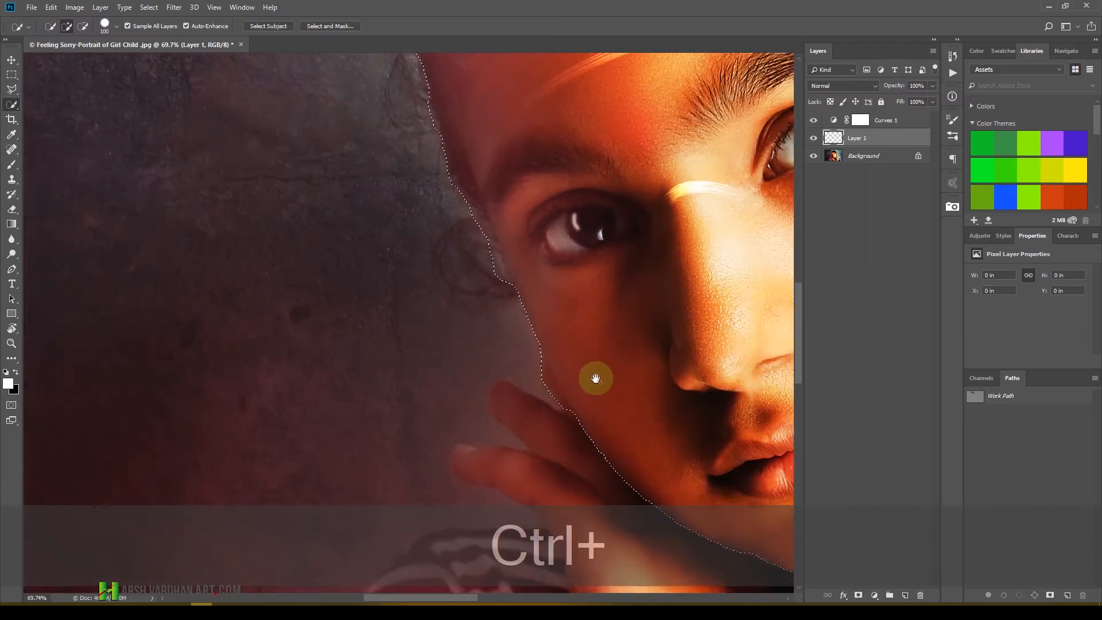
{"action": "left_click_drag", "start_coordinate": [630, 384], "coordinate": [596, 326]}
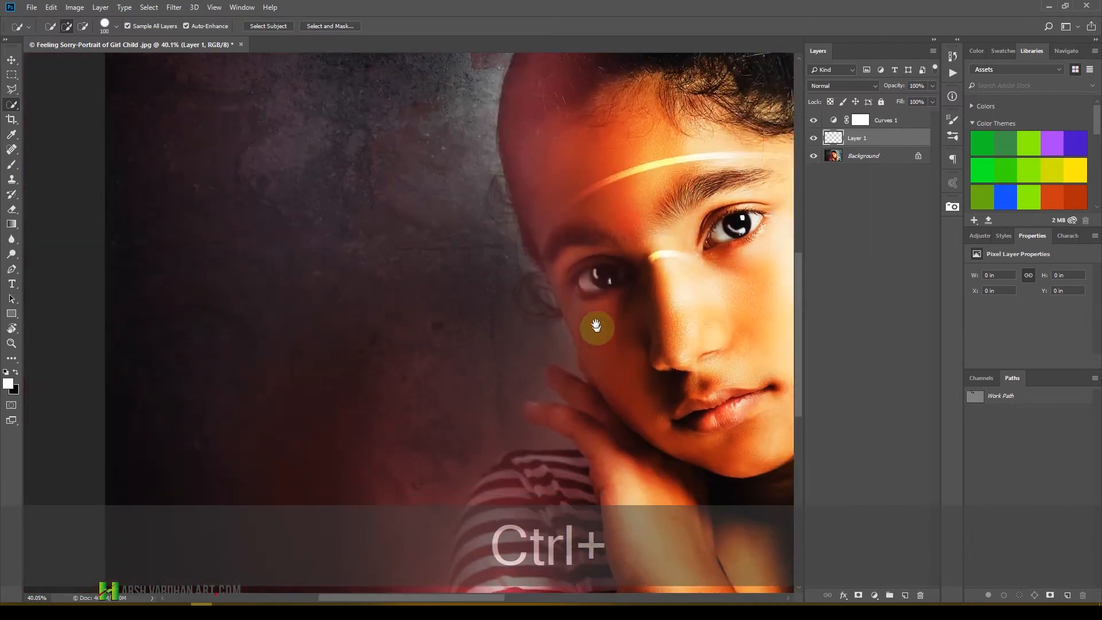
{"action": "left_click_drag", "start_coordinate": [631, 388], "coordinate": [526, 305]}
{"action": "mouse_move", "coordinate": [480, 268]}
{"action": "left_mouse_down"}
{"action": "mouse_move", "coordinate": [541, 323]}
{"action": "mouse_move", "coordinate": [457, 307]}
{"action": "mouse_move", "coordinate": [494, 317]}
{"action": "mouse_move", "coordinate": [571, 392]}
{"action": "left_mouse_up"}
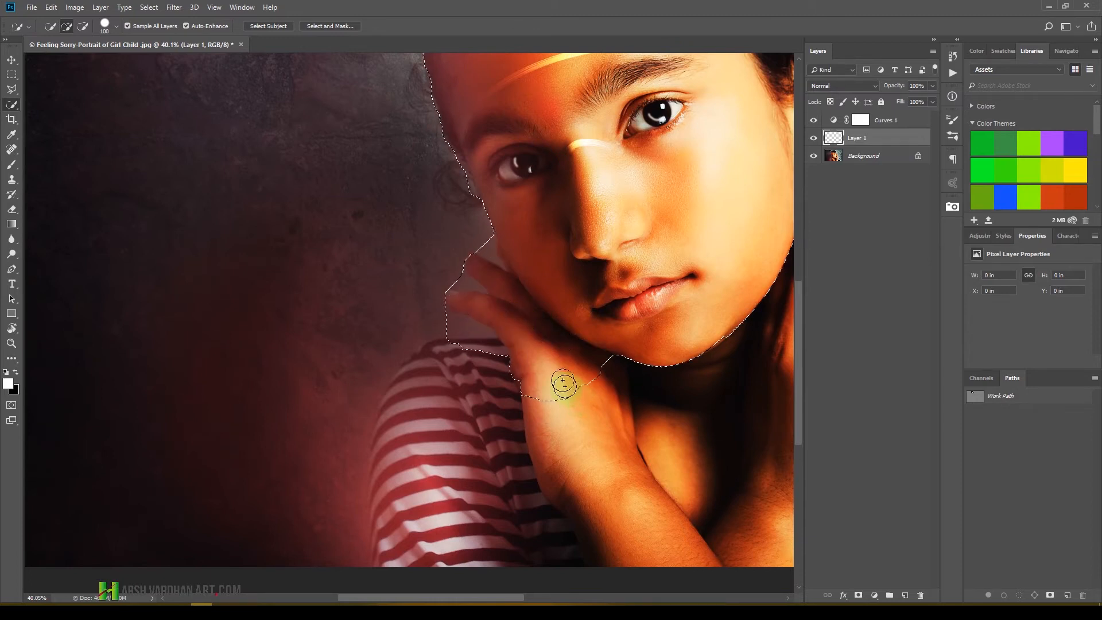
Step: Add the raised fingers and hand below her visible ear to the selection
{"action": "key", "text": "ctrl+space"}
{"action": "left_click_drag", "start_coordinate": [463, 234], "coordinate": [524, 283]}
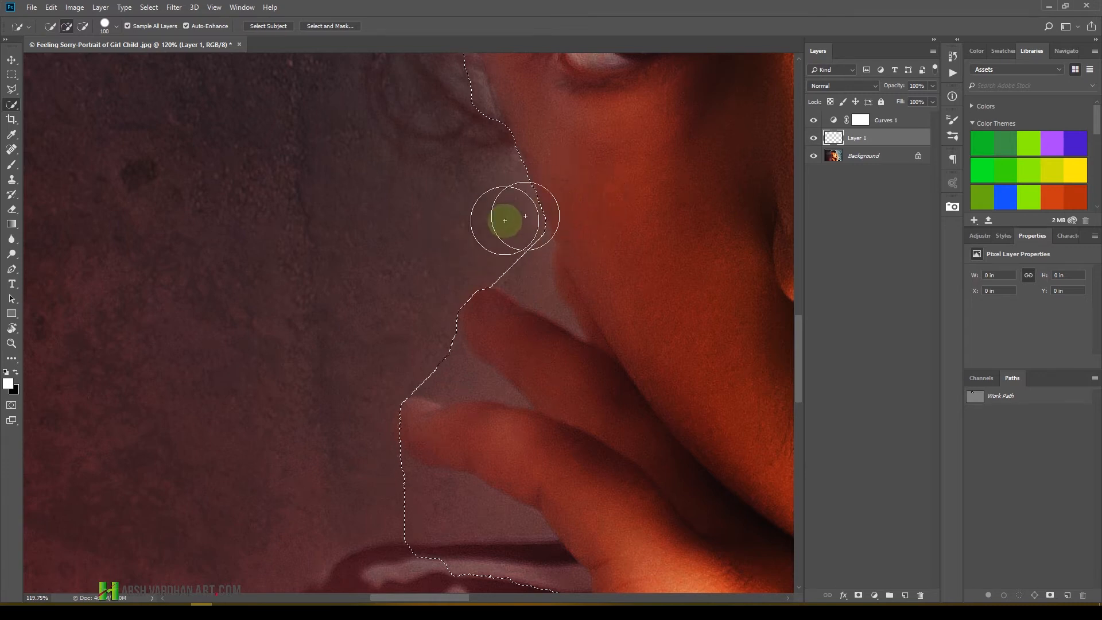
{"action": "left_click_drag", "start_coordinate": [598, 239], "coordinate": [545, 247]}
{"action": "left_click_drag", "start_coordinate": [634, 287], "coordinate": [554, 321]}
{"action": "left_click_drag", "start_coordinate": [658, 315], "coordinate": [570, 322]}
{"action": "left_click_drag", "start_coordinate": [646, 296], "coordinate": [604, 322]}
{"action": "mouse_move", "coordinate": [537, 316]}
{"action": "left_mouse_down"}
{"action": "mouse_move", "coordinate": [591, 338]}
{"action": "mouse_move", "coordinate": [498, 324]}
{"action": "mouse_move", "coordinate": [502, 315]}
{"action": "mouse_move", "coordinate": [497, 391]}
{"action": "mouse_move", "coordinate": [534, 378]}
{"action": "mouse_move", "coordinate": [504, 381]}
{"action": "left_mouse_up"}
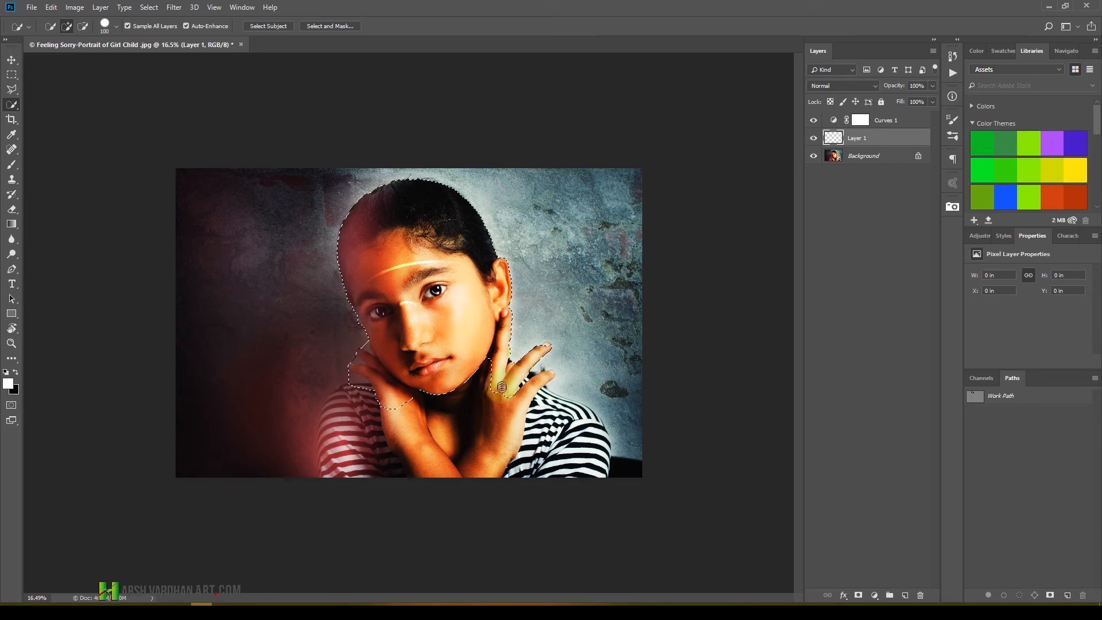
Step: Check the selection edge along the shaded cheek up close and clear the selection
{"action": "key", "text": "ctrl+space"}
{"action": "left_click_drag", "start_coordinate": [376, 330], "coordinate": [488, 365]}
{"action": "left_click_drag", "start_coordinate": [343, 321], "coordinate": [416, 278]}
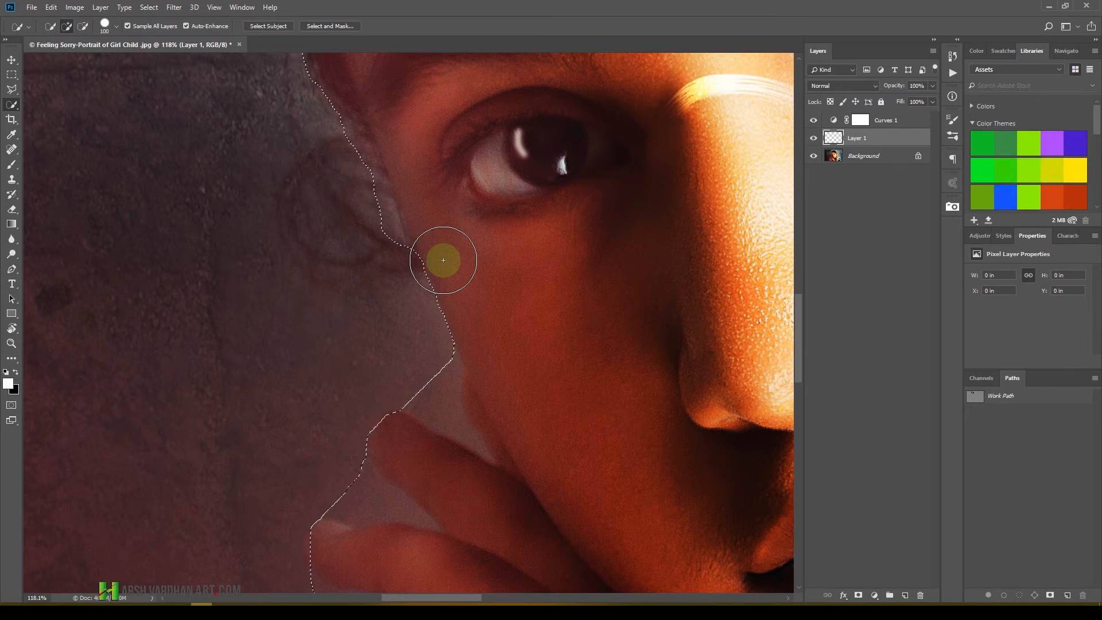
{"action": "mouse_move", "coordinate": [418, 206]}
{"action": "left_mouse_down"}
{"action": "mouse_move", "coordinate": [363, 205]}
{"action": "mouse_move", "coordinate": [364, 240]}
{"action": "left_mouse_up"}
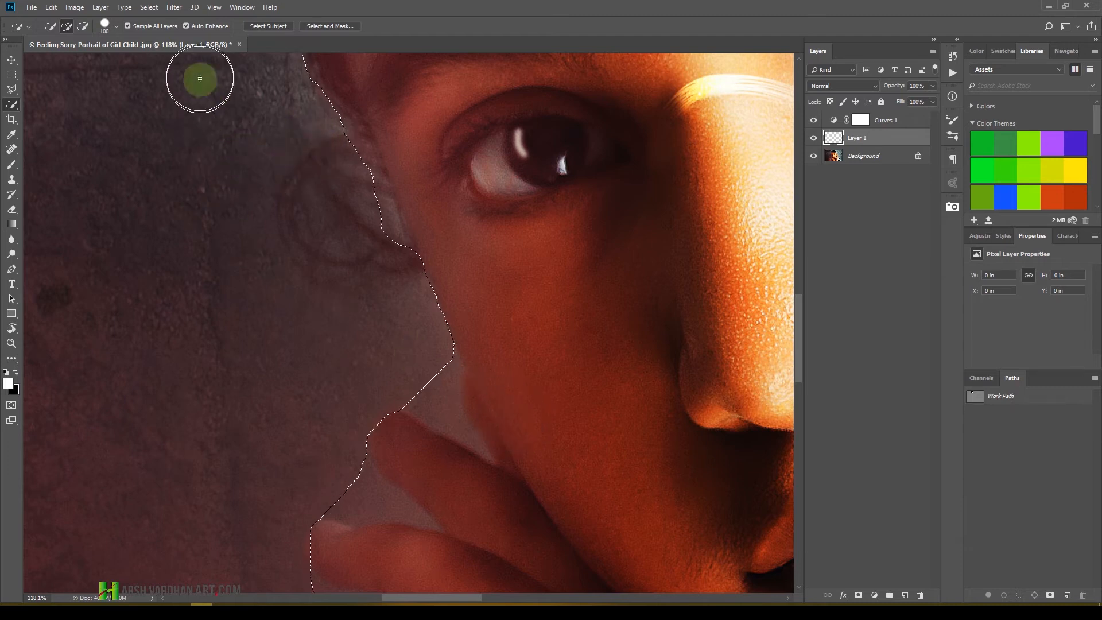
{"action": "key", "text": "super+plus"}
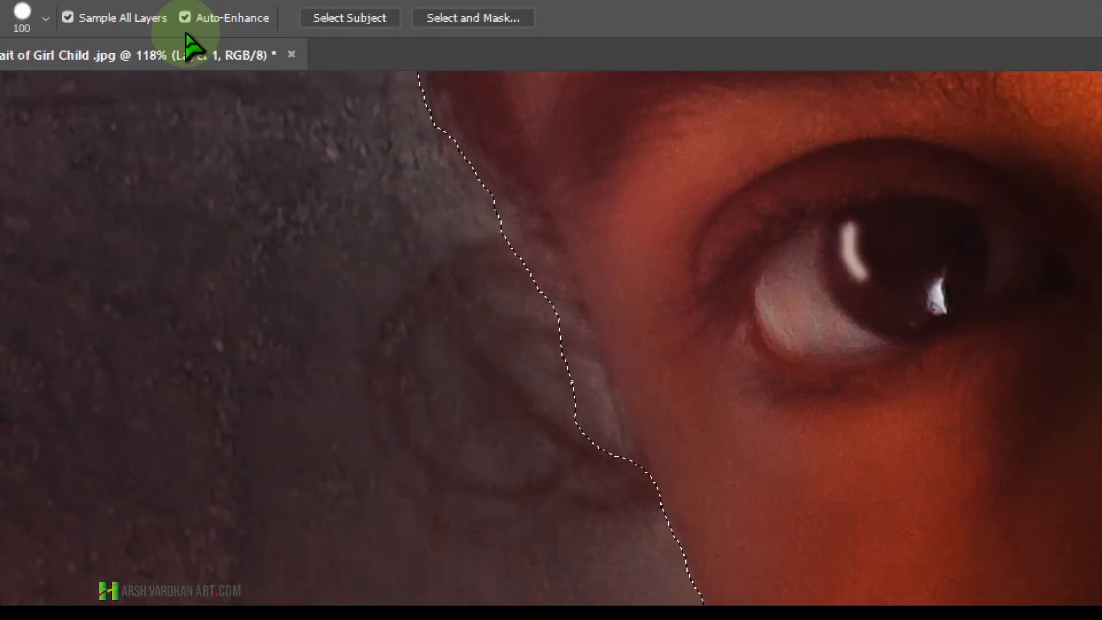
{"action": "key", "text": "ctrl+d"}
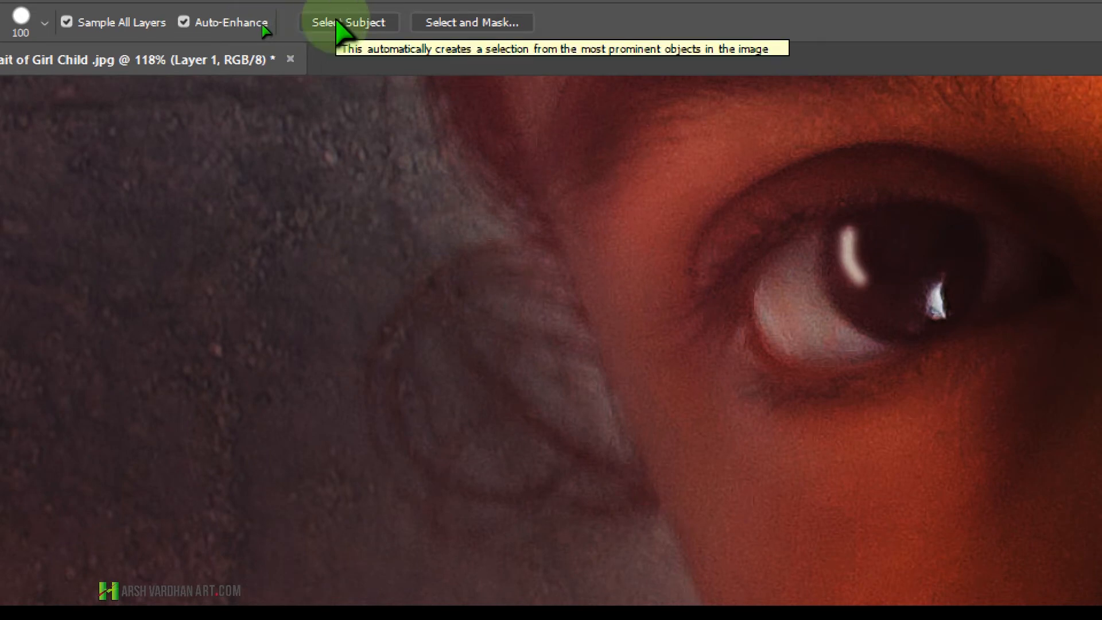
Step: Try Select Subject twice with the empty Layer 1 active
{"action": "left_click", "coordinate": [338, 23]}
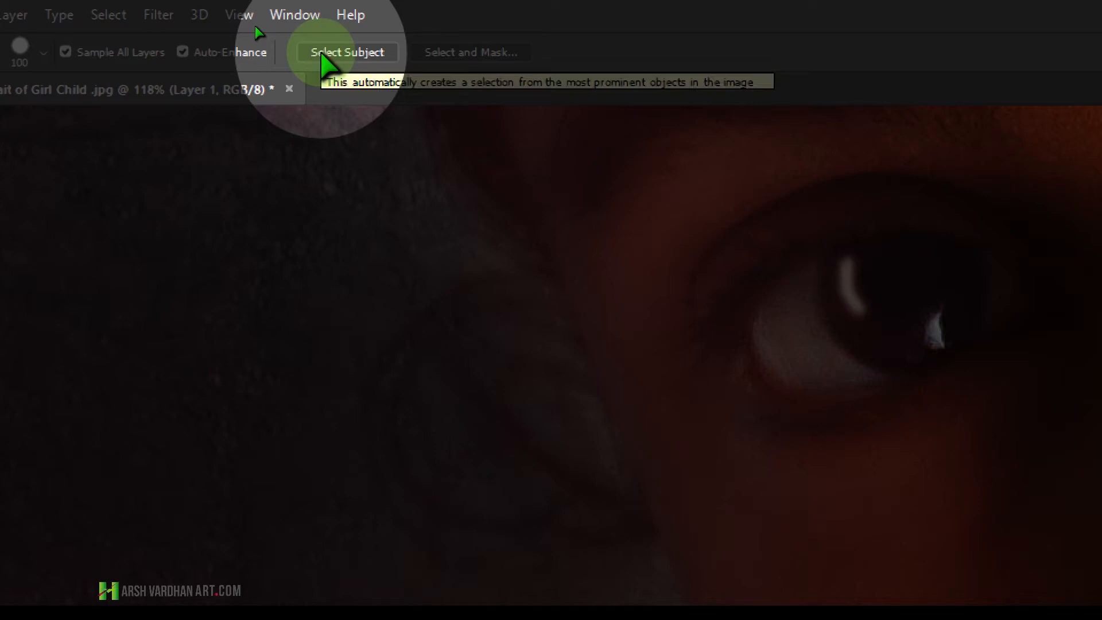
{"action": "key", "text": "super+minus"}
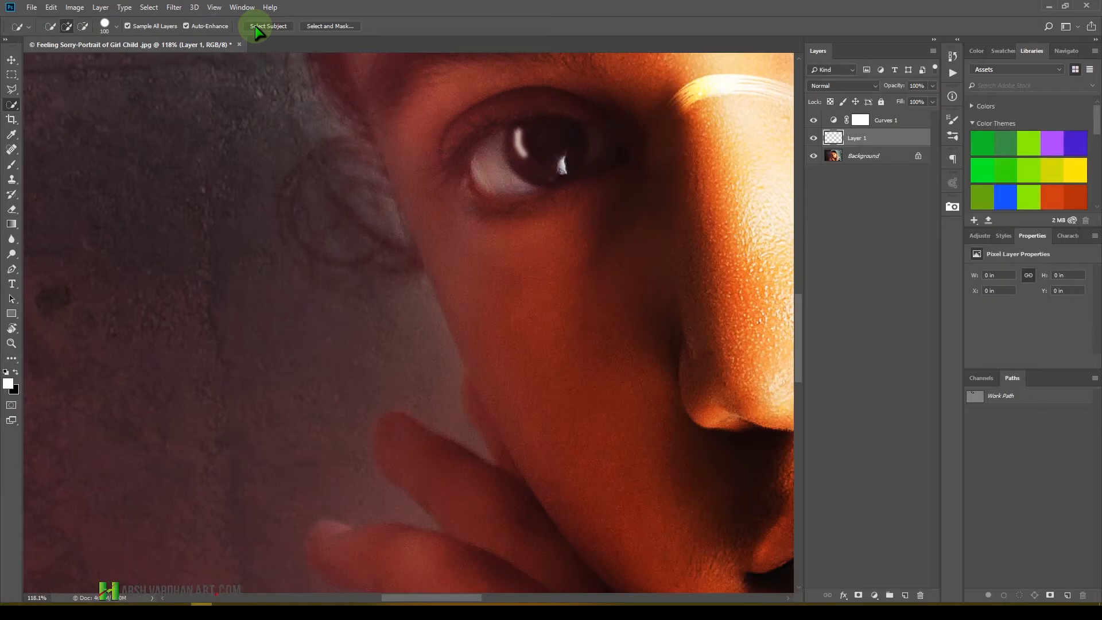
{"action": "key", "text": "ctrl+space"}
{"action": "left_click_drag", "start_coordinate": [541, 155], "coordinate": [578, 198]}
{"action": "mouse_move", "coordinate": [485, 256]}
{"action": "left_mouse_down"}
{"action": "mouse_move", "coordinate": [545, 248]}
{"action": "mouse_move", "coordinate": [479, 278]}
{"action": "mouse_move", "coordinate": [487, 253]}
{"action": "left_mouse_up"}
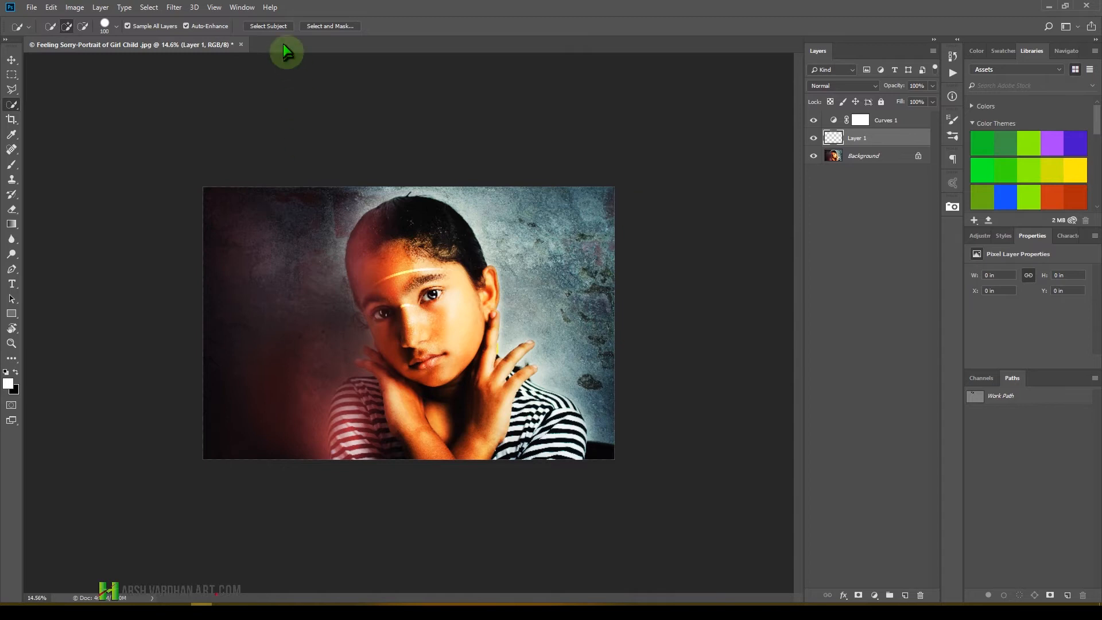
{"action": "left_click", "coordinate": [265, 26]}
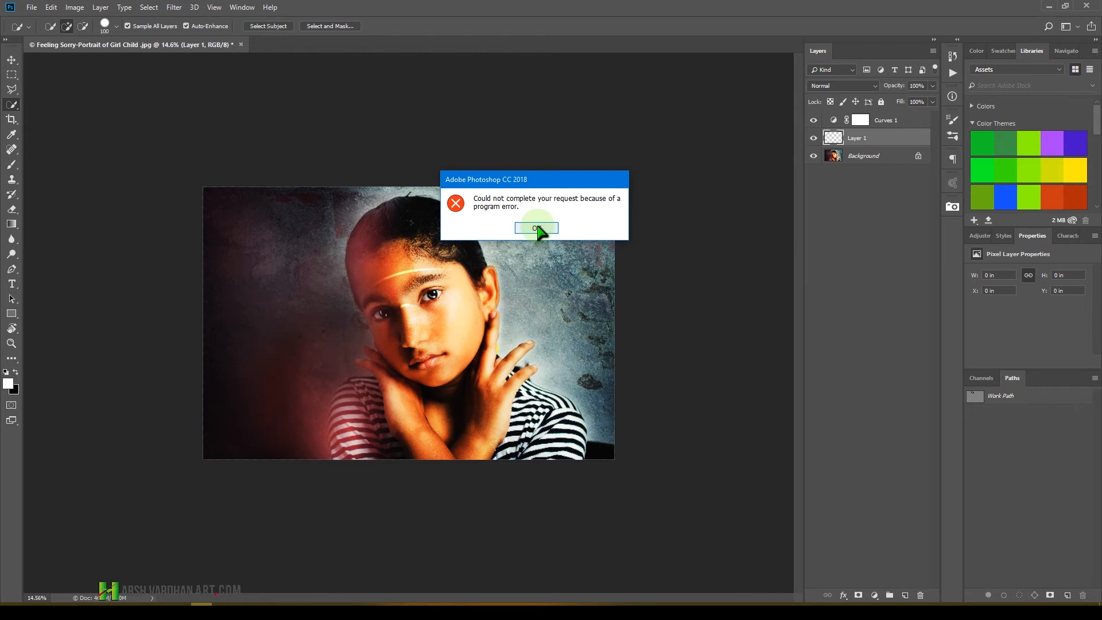
{"action": "key", "text": "super+equal"}
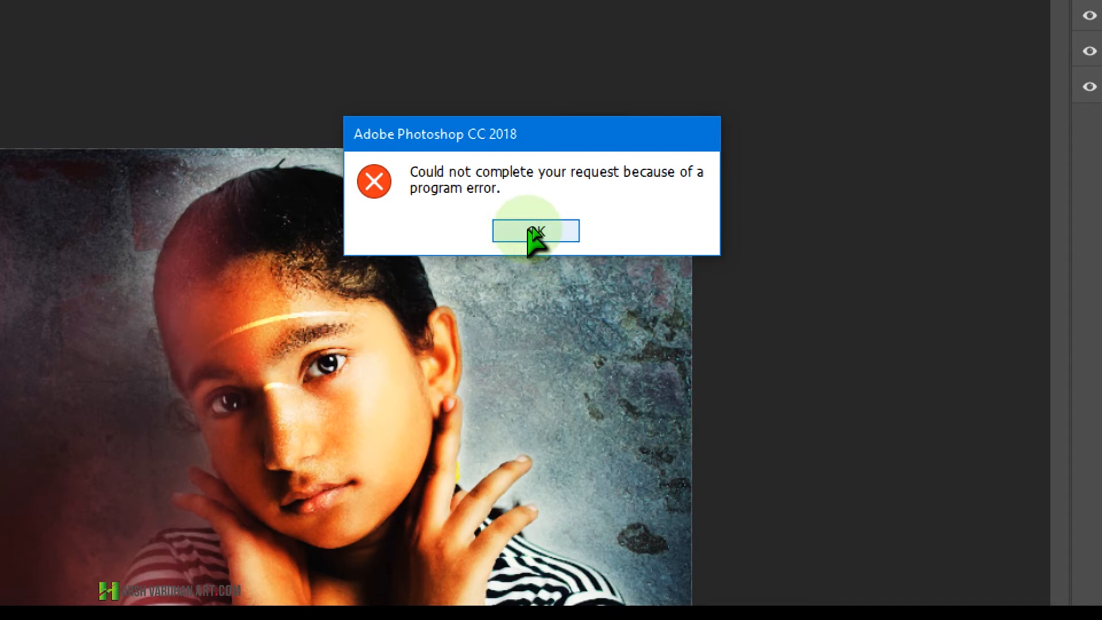
{"action": "left_click", "coordinate": [533, 231]}
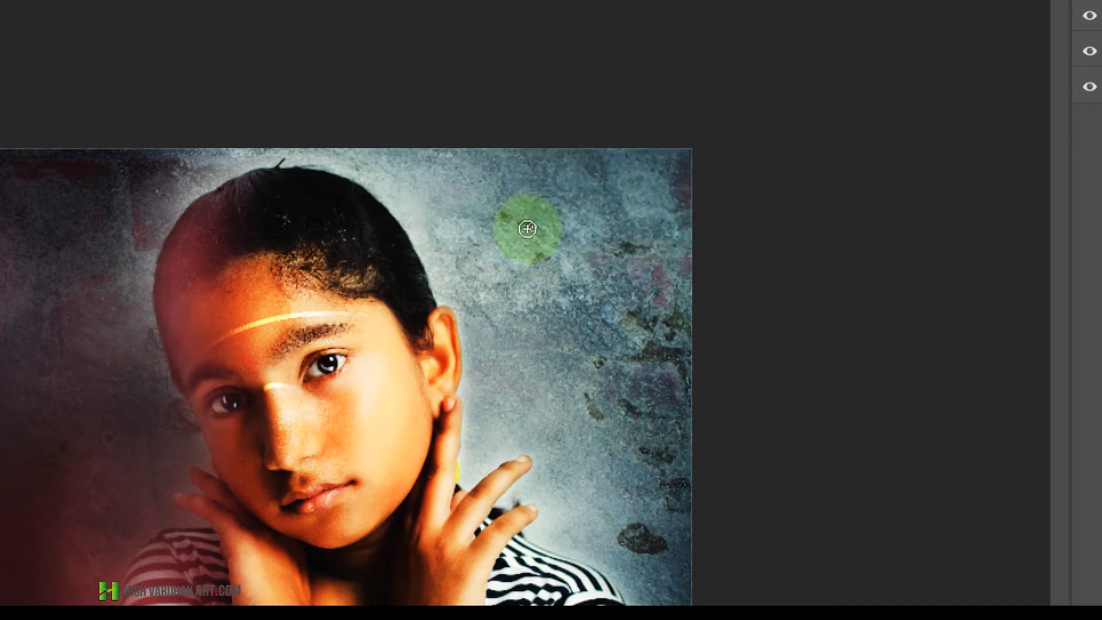
{"action": "key", "text": "super+minus"}
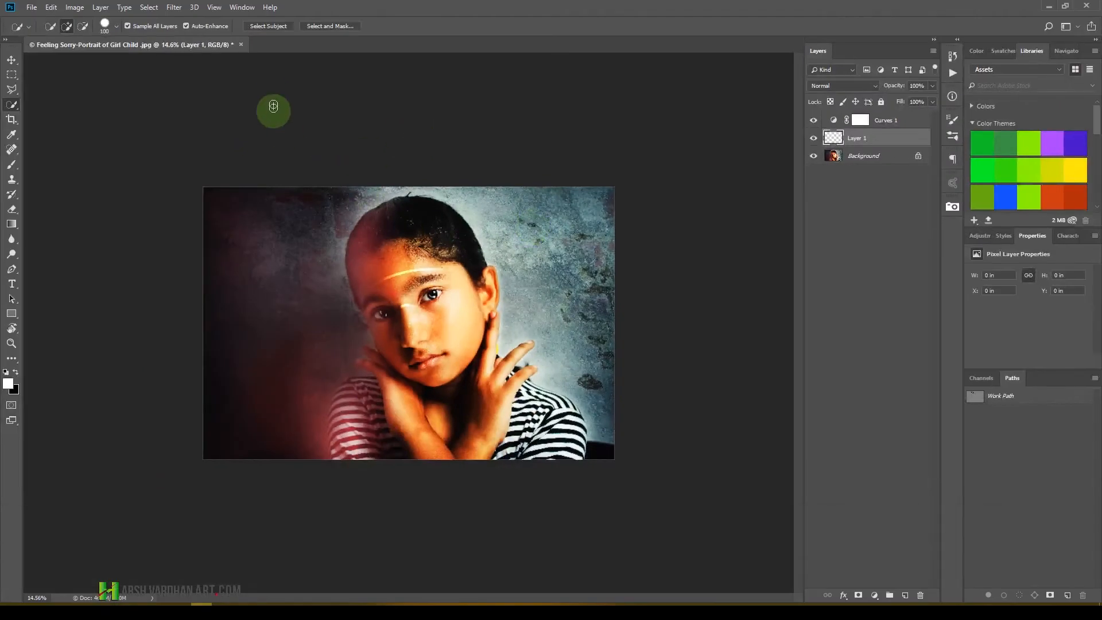
{"action": "left_click", "coordinate": [266, 27]}
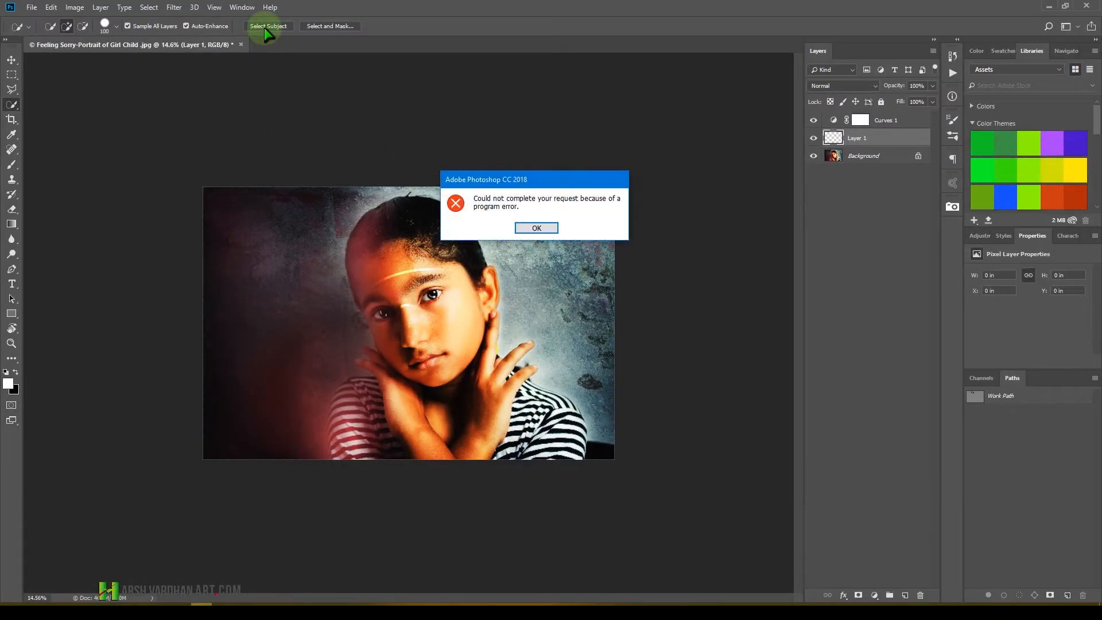
{"action": "left_click", "coordinate": [528, 229]}
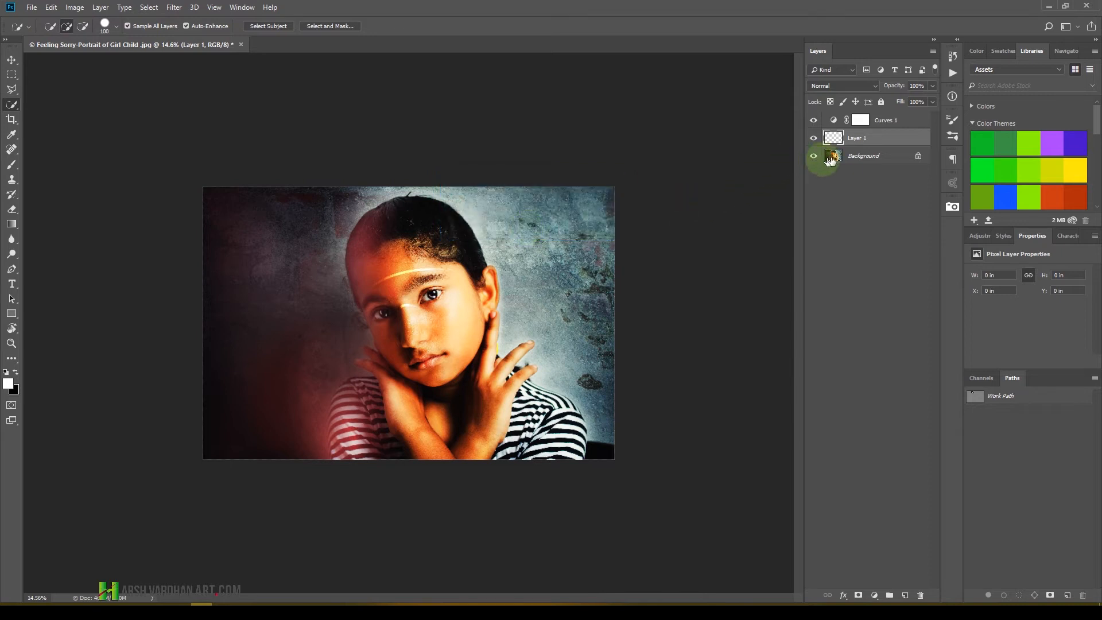
Step: Make the Background layer active and select the girl with Select Subject
{"action": "key", "text": "super+equal"}
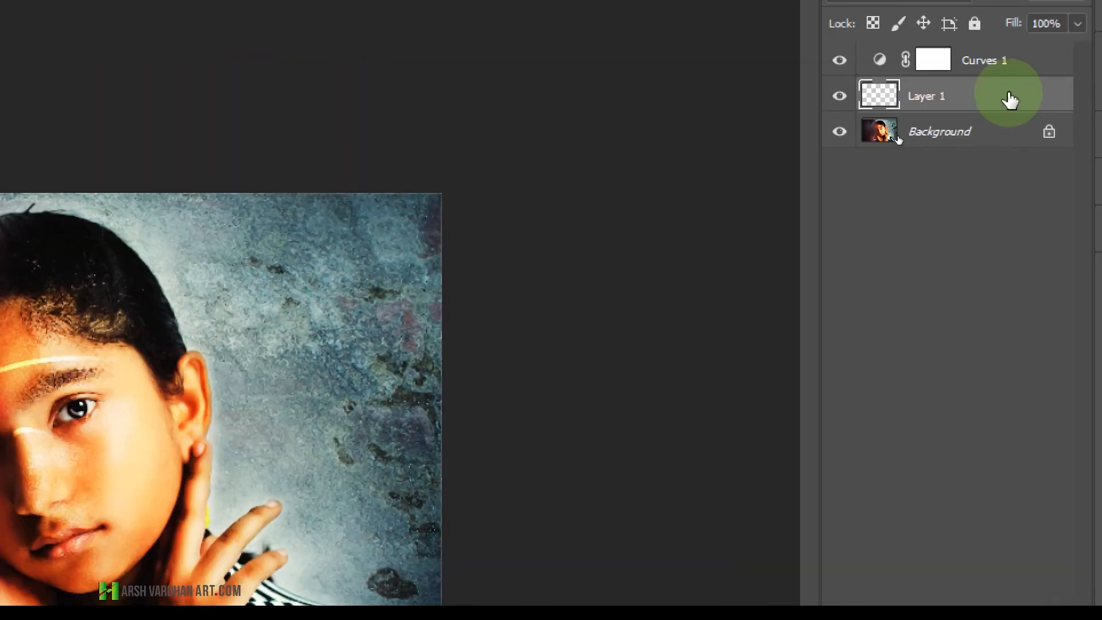
{"action": "key", "text": "ctrl+F2"}
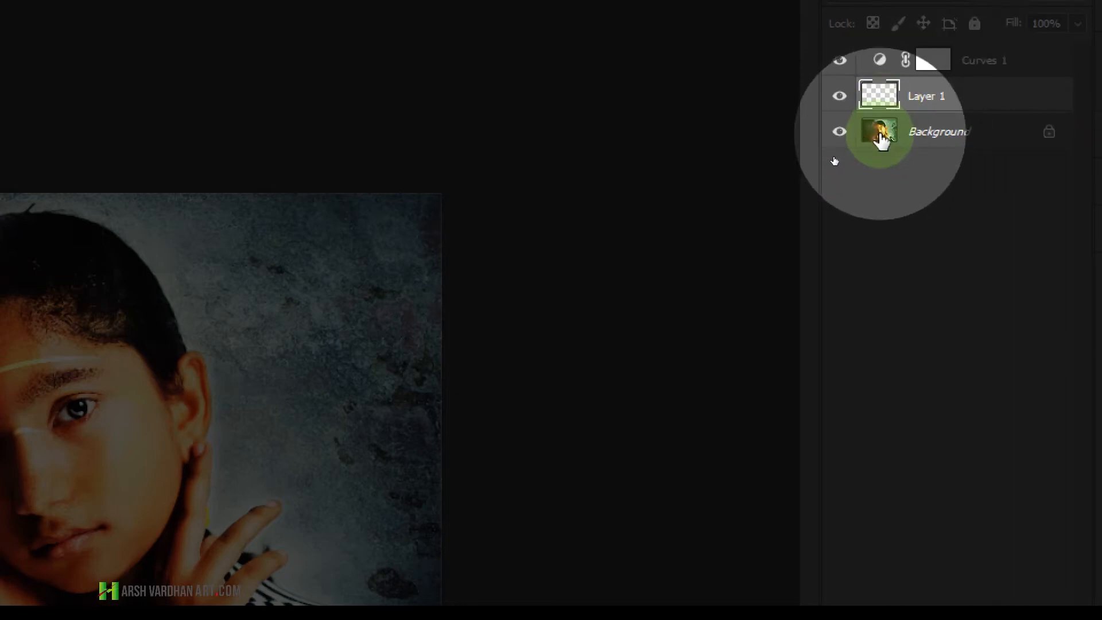
{"action": "left_click", "coordinate": [881, 140]}
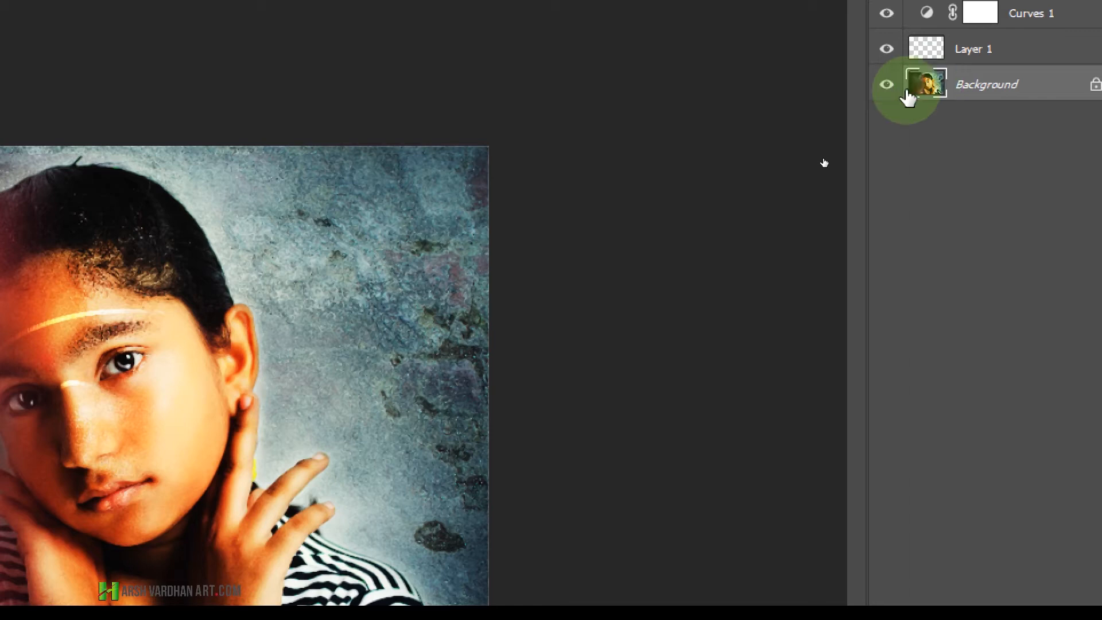
{"action": "key", "text": "super+minus"}
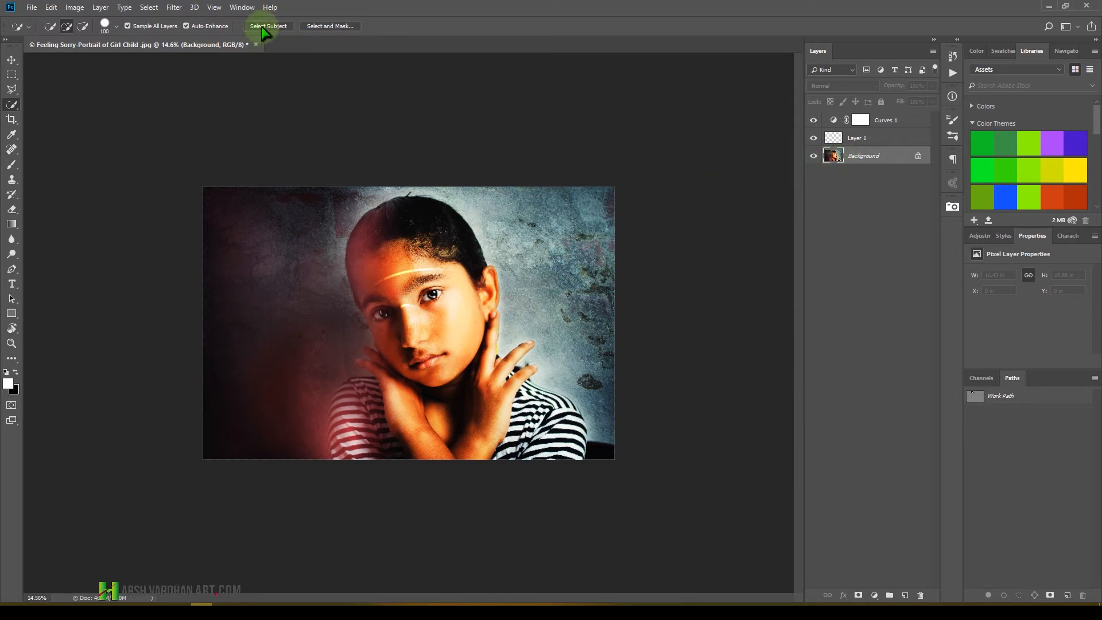
{"action": "key", "text": "super+plus"}
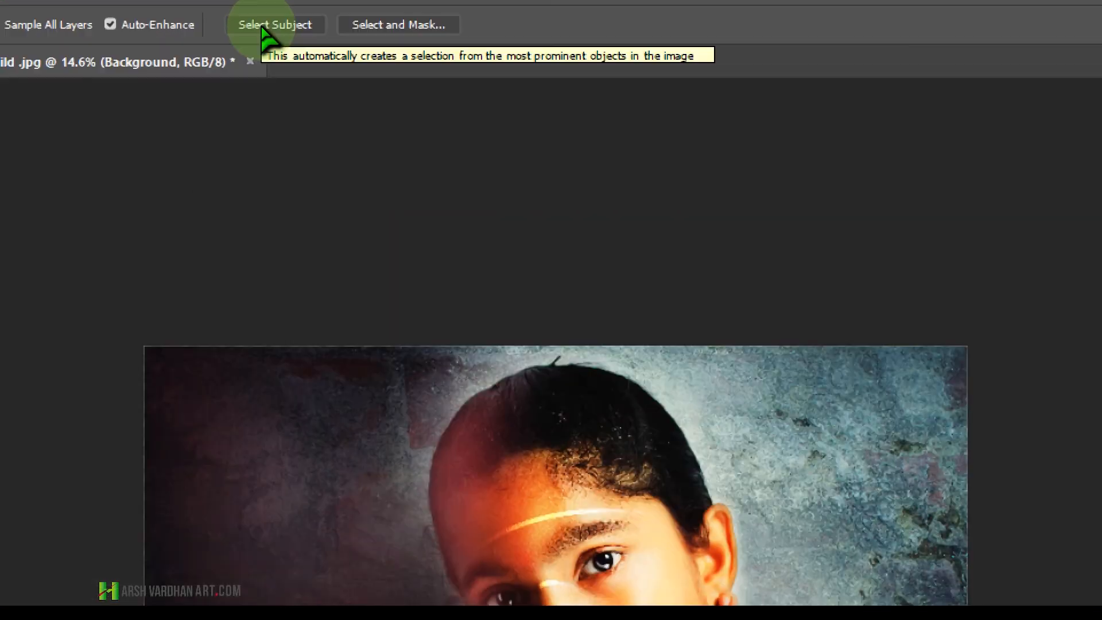
{"action": "key", "text": "super+minus"}
{"action": "left_click", "coordinate": [262, 27]}
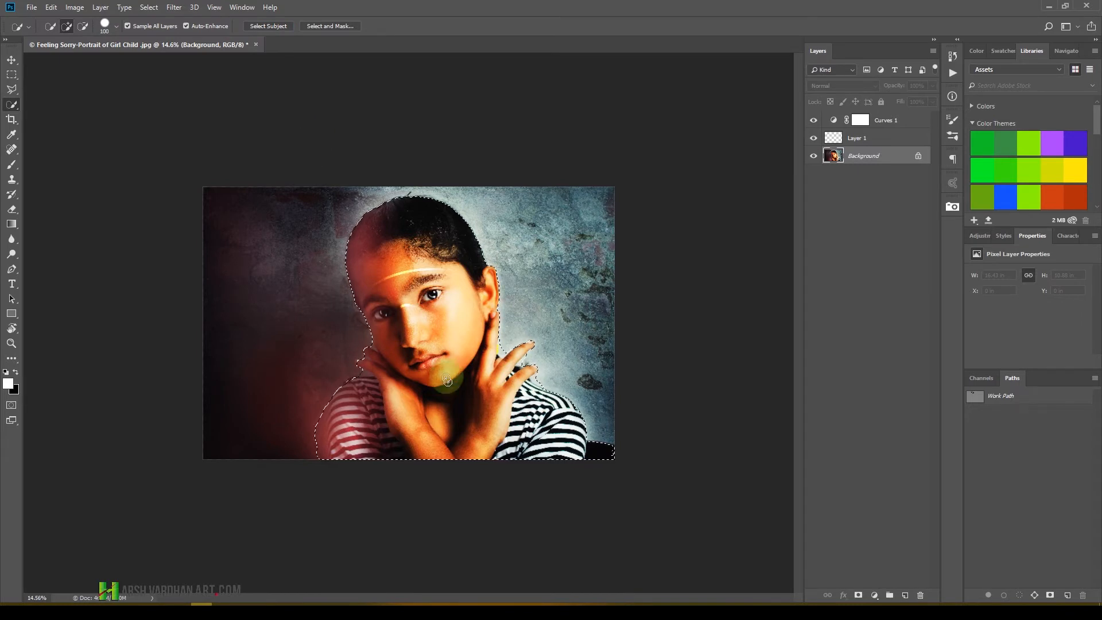
Step: Subtract the dark background beside the reddish striped sleeve and add the lost part of the sleeve back to the selection
{"action": "key", "text": "ctrl+space"}
{"action": "left_click_drag", "start_coordinate": [492, 323], "coordinate": [460, 312]}
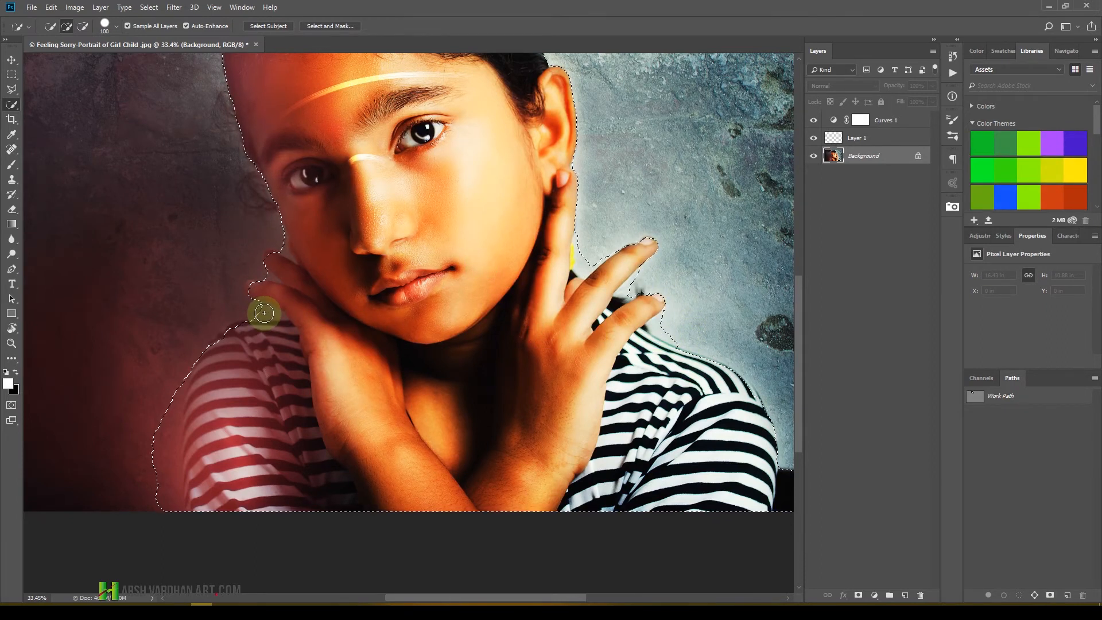
{"action": "key", "text": "alt"}
{"action": "left_click_drag", "start_coordinate": [163, 459], "coordinate": [158, 525]}
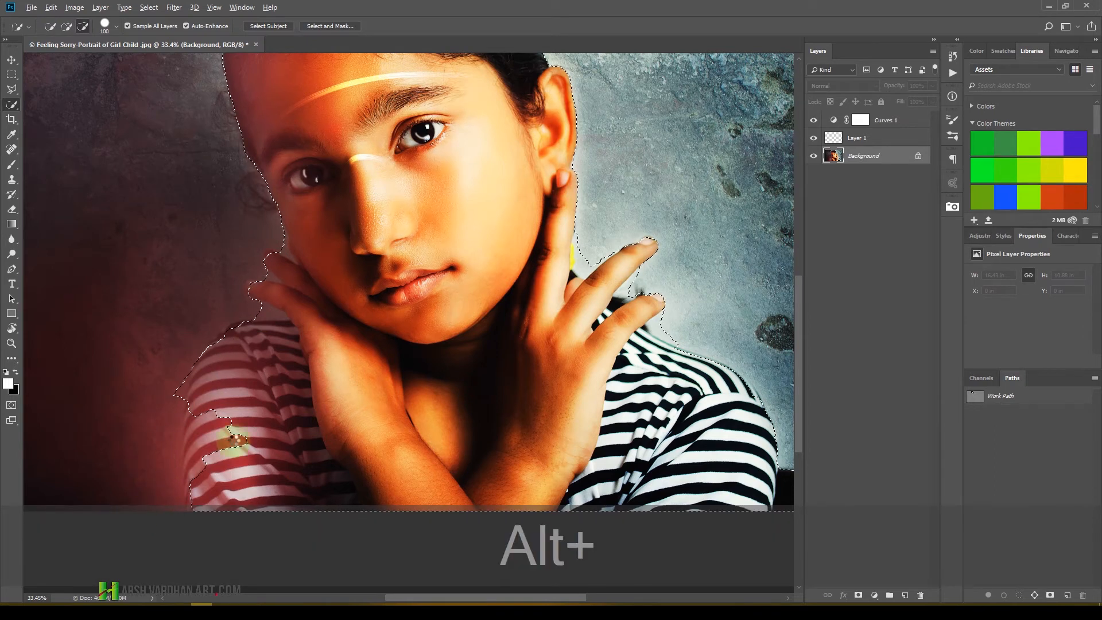
{"action": "left_click_drag", "start_coordinate": [212, 411], "coordinate": [193, 481]}
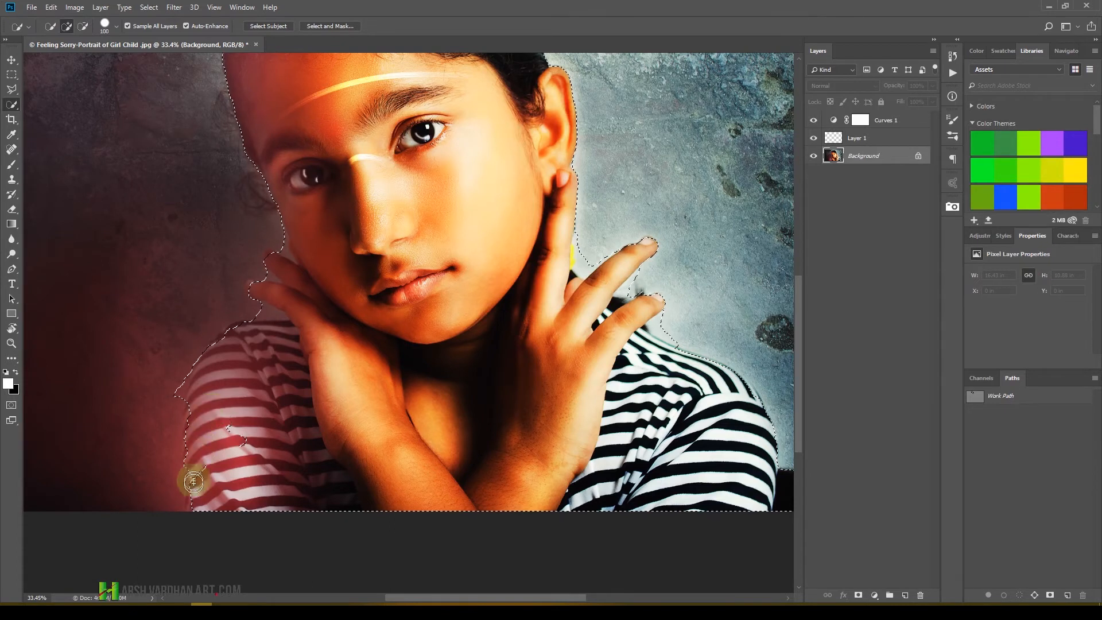
{"action": "left_click_drag", "start_coordinate": [232, 431], "coordinate": [237, 463]}
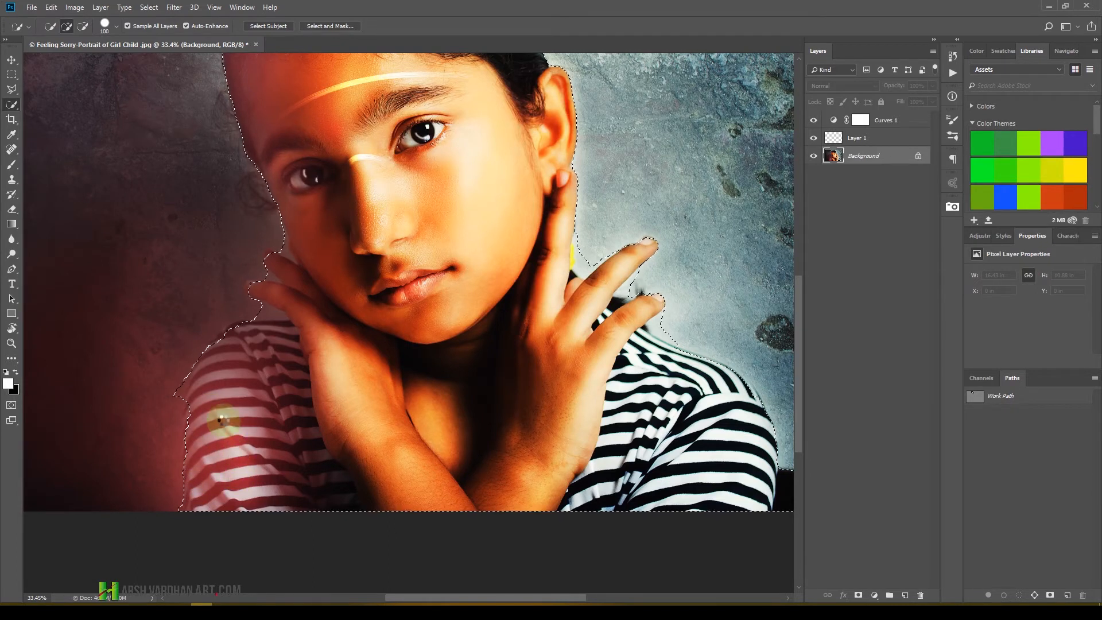
Step: Subtract the leftover background along both of the girl's shoulders from the selection
{"action": "key", "text": "alt"}
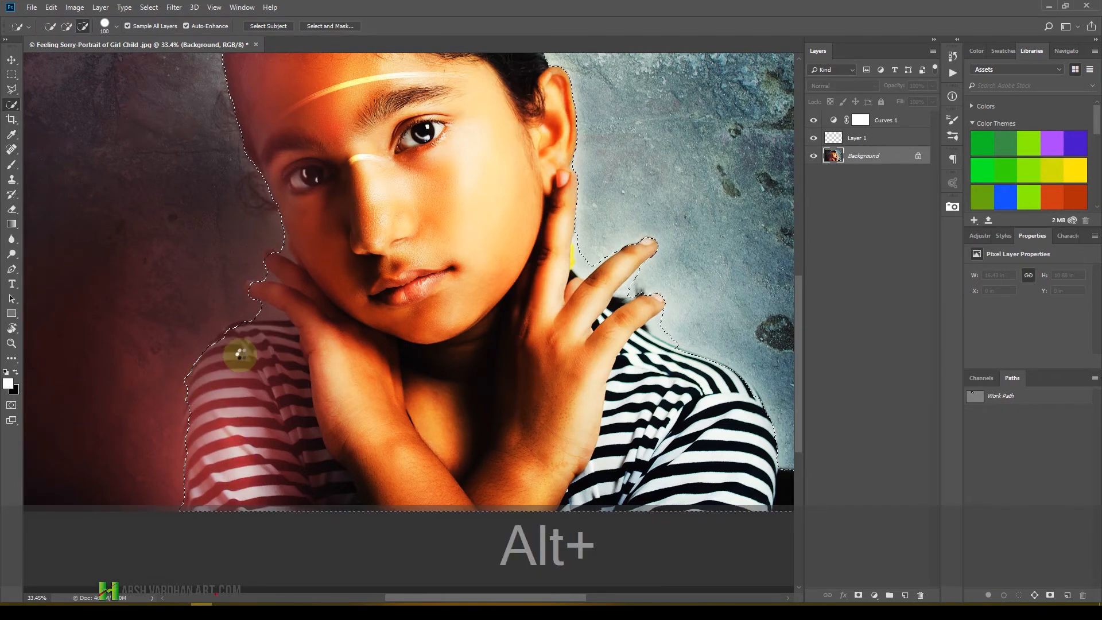
{"action": "key", "text": "alt"}
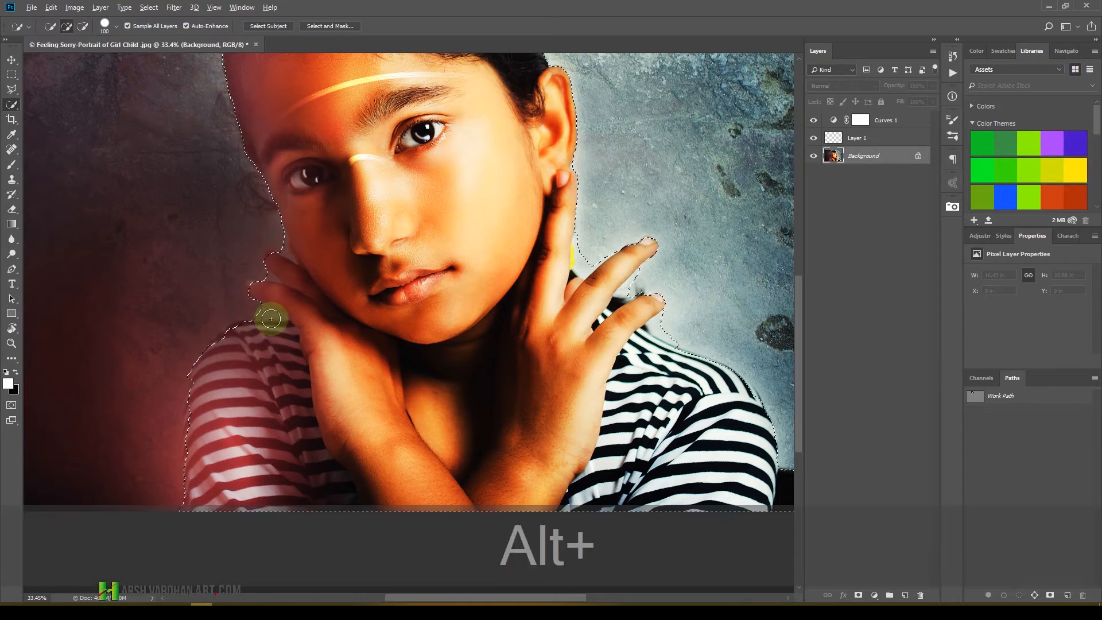
{"action": "left_click", "coordinate": [249, 314], "text": "alt"}
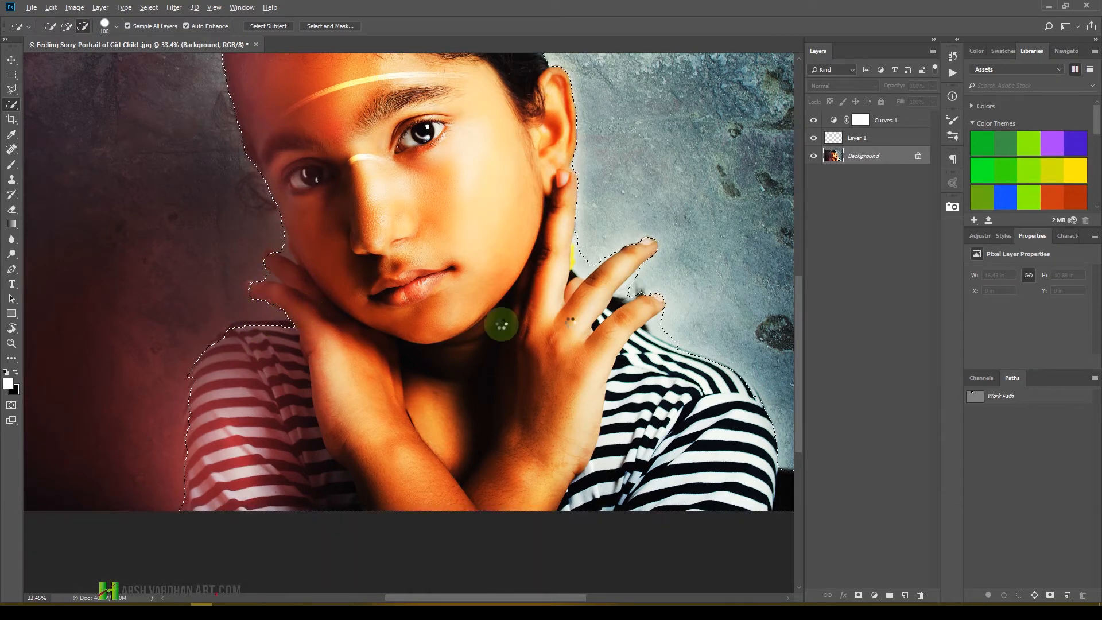
{"action": "left_click_drag", "start_coordinate": [659, 327], "coordinate": [684, 339]}
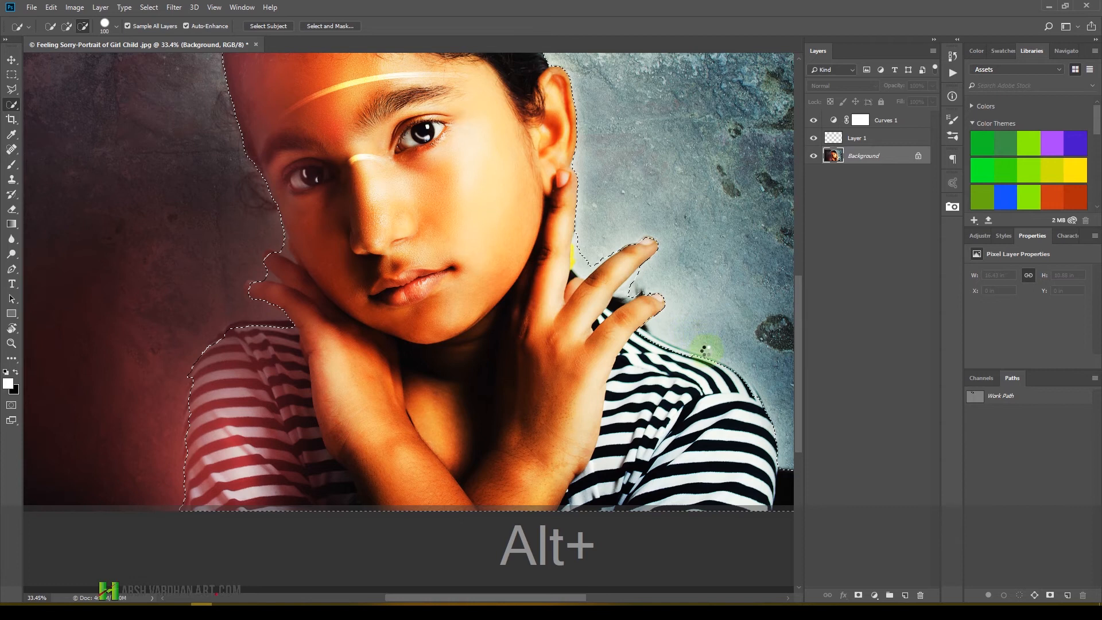
{"action": "left_click", "coordinate": [625, 212], "text": "ctrl+alt"}
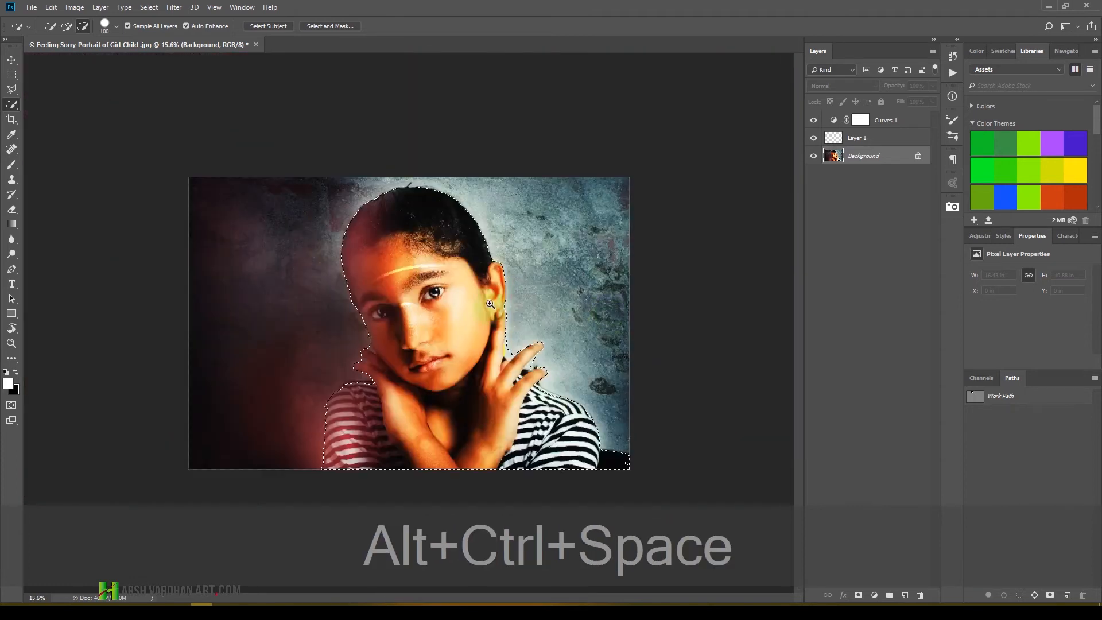
{"action": "left_click_drag", "start_coordinate": [472, 321], "coordinate": [505, 344]}
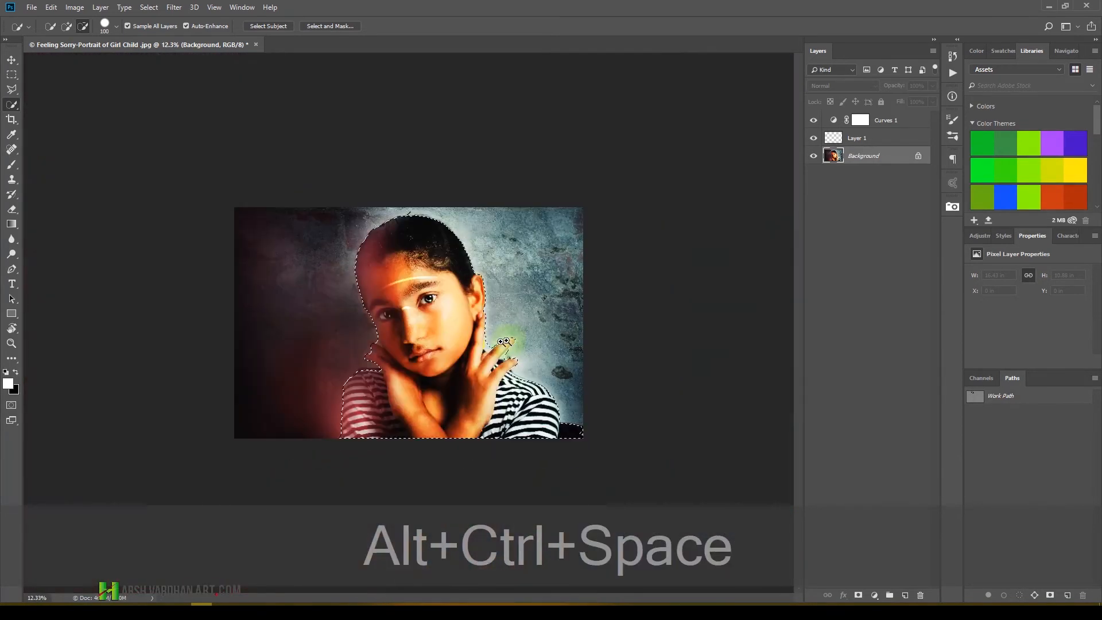
{"action": "left_click_drag", "start_coordinate": [428, 332], "coordinate": [445, 333]}
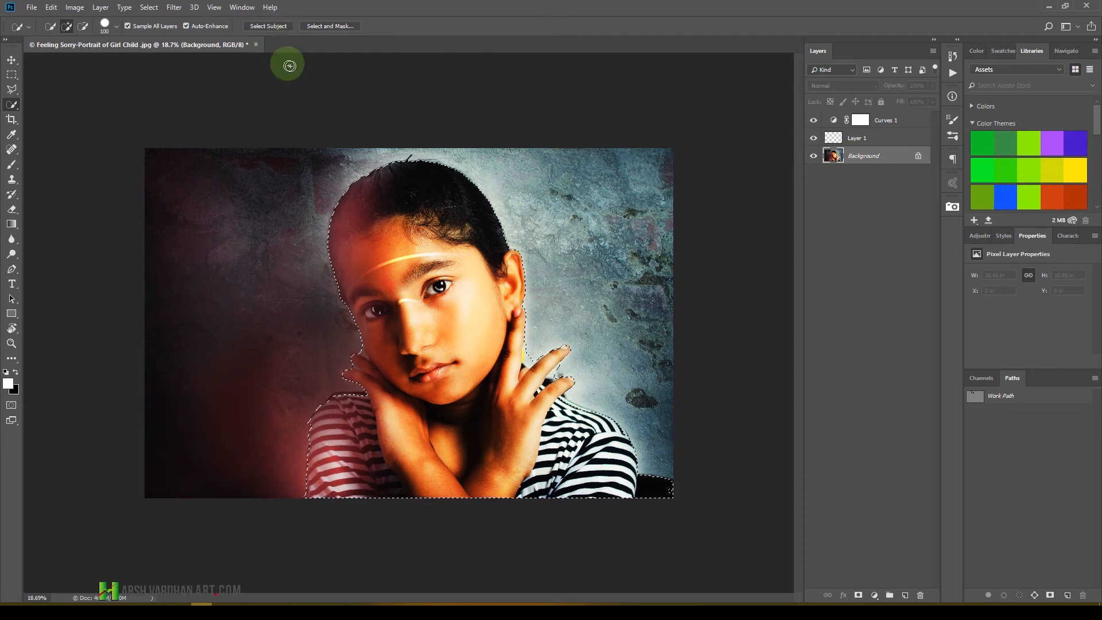
Step: Open the selection in the Select and Mask workspace and activate the Refine Edge Brush Tool
{"action": "key", "text": "ctrl+space"}
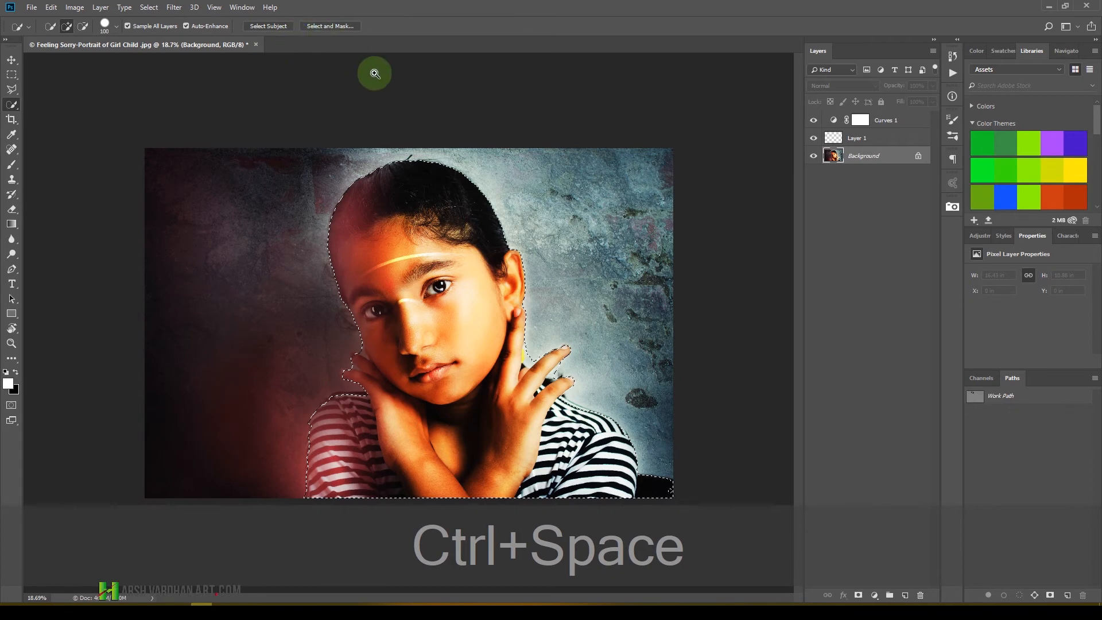
{"action": "key", "text": "super+plus"}
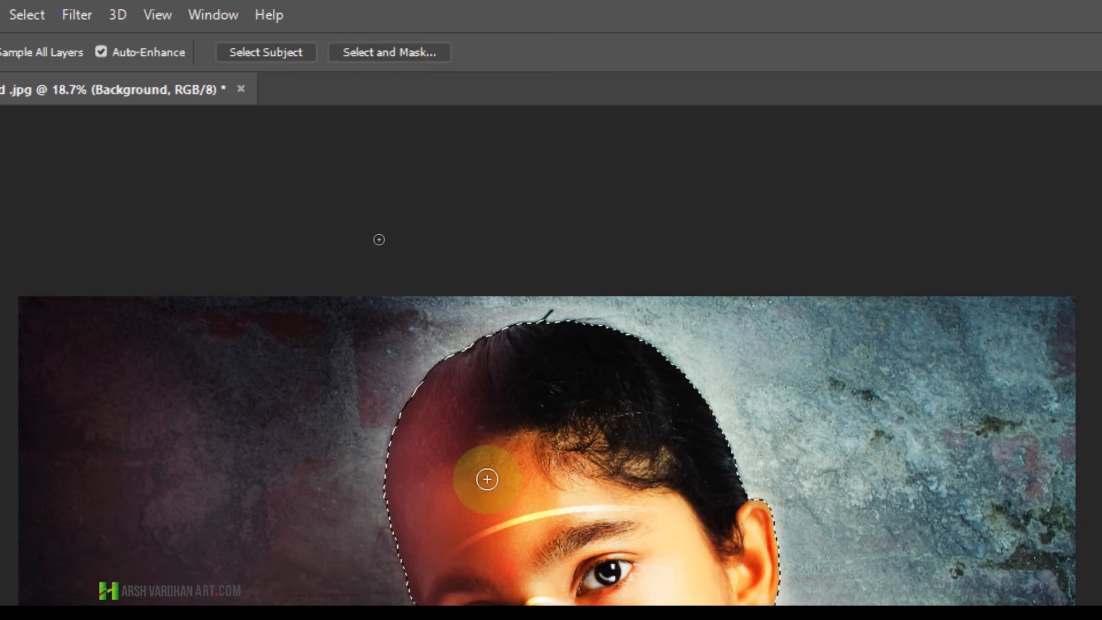
{"action": "key", "text": "super+minus"}
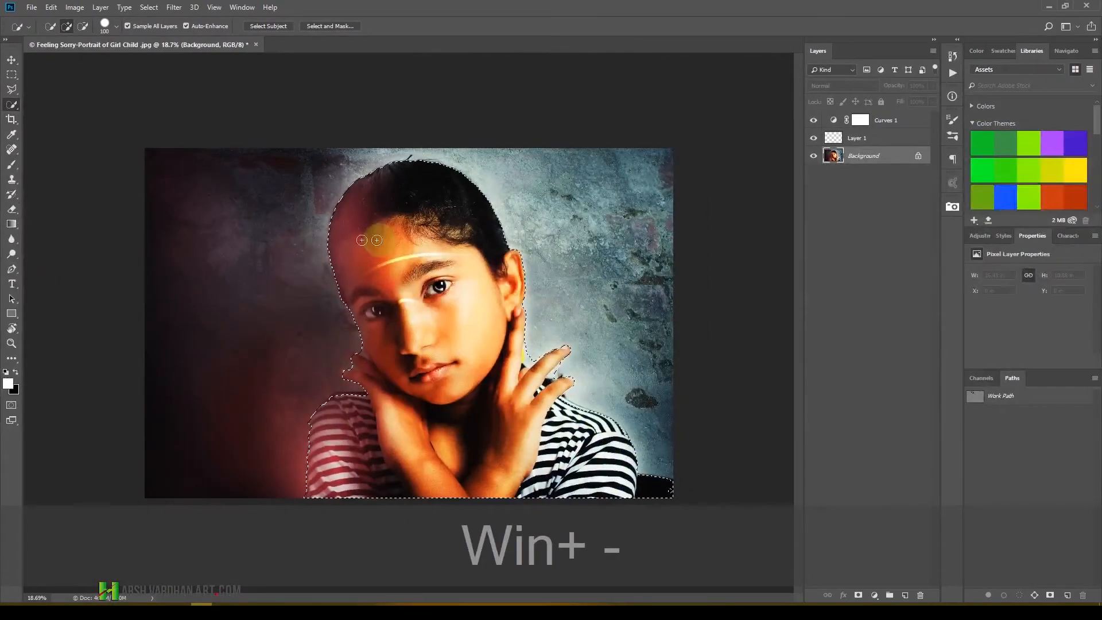
{"action": "left_click", "coordinate": [323, 26]}
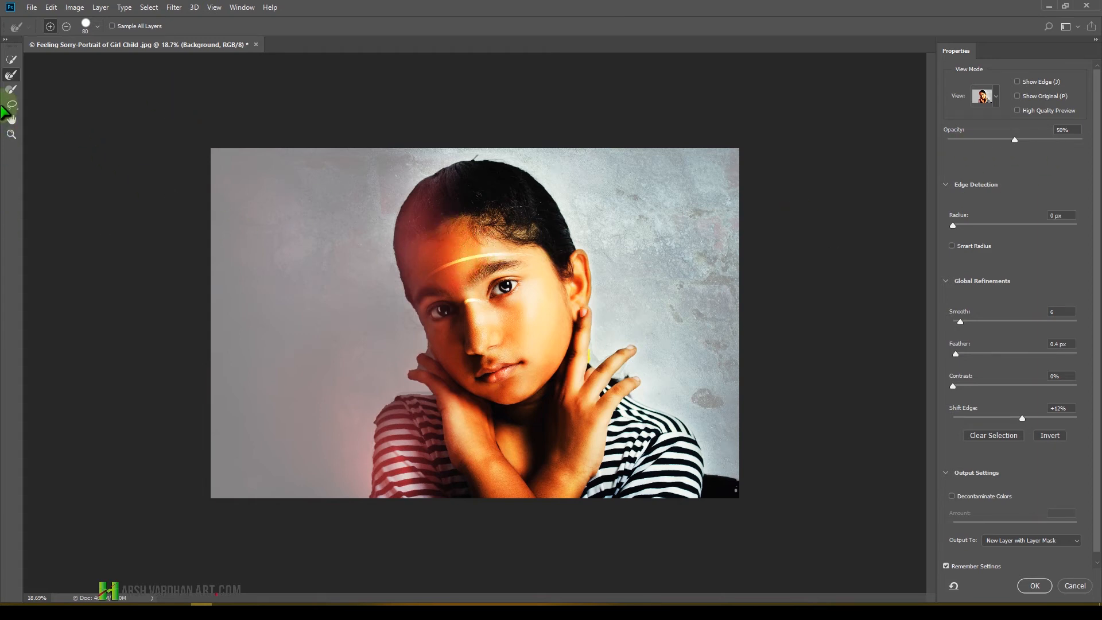
{"action": "key", "text": "super"}
{"action": "key", "text": "super+plus"}
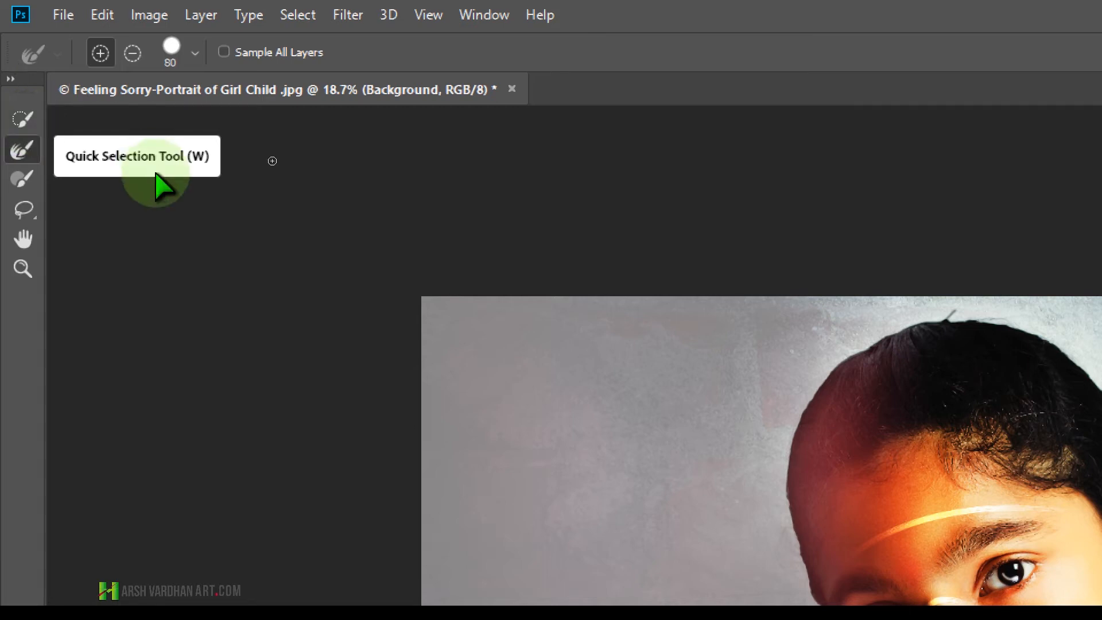
{"action": "left_click", "coordinate": [33, 161]}
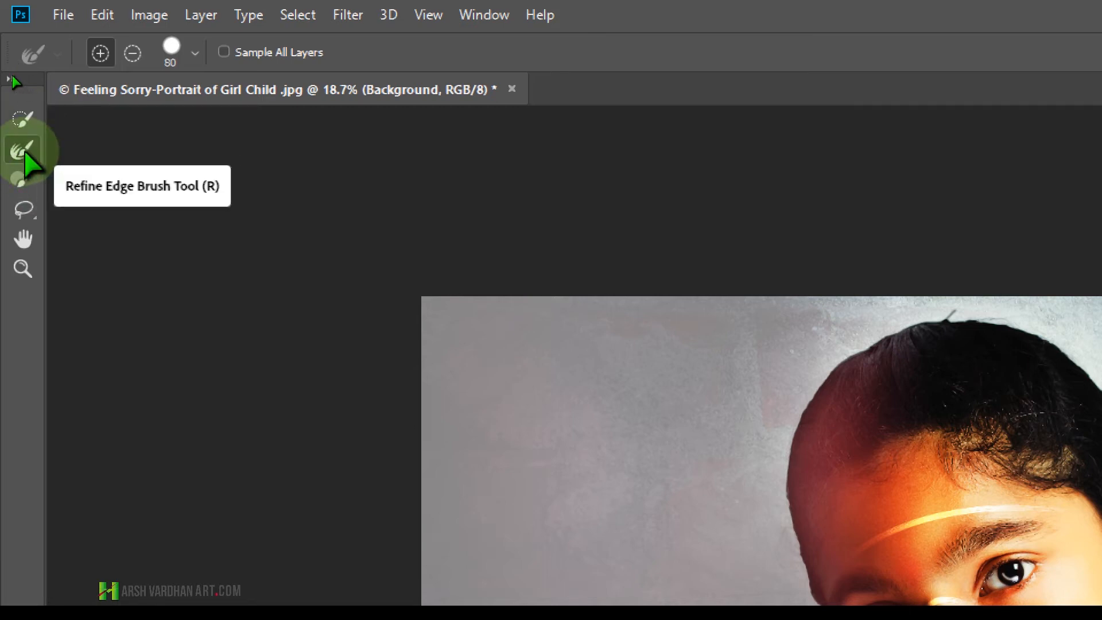
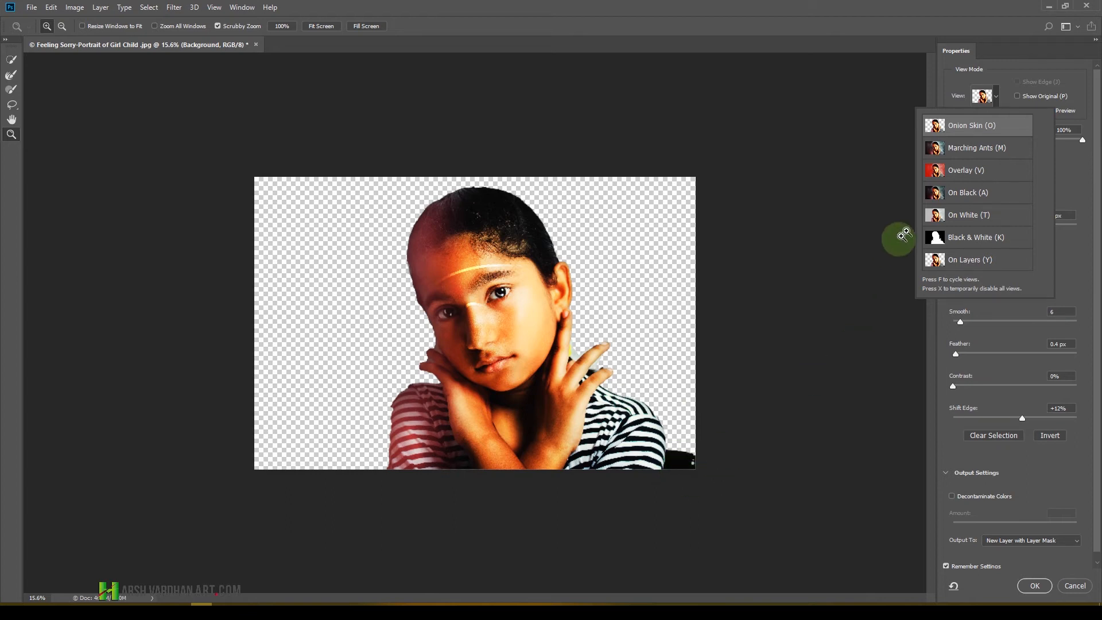
Step: Preview the selection in the Marching Ants, Overlay and On Black view modes
{"action": "left_click", "coordinate": [952, 148]}
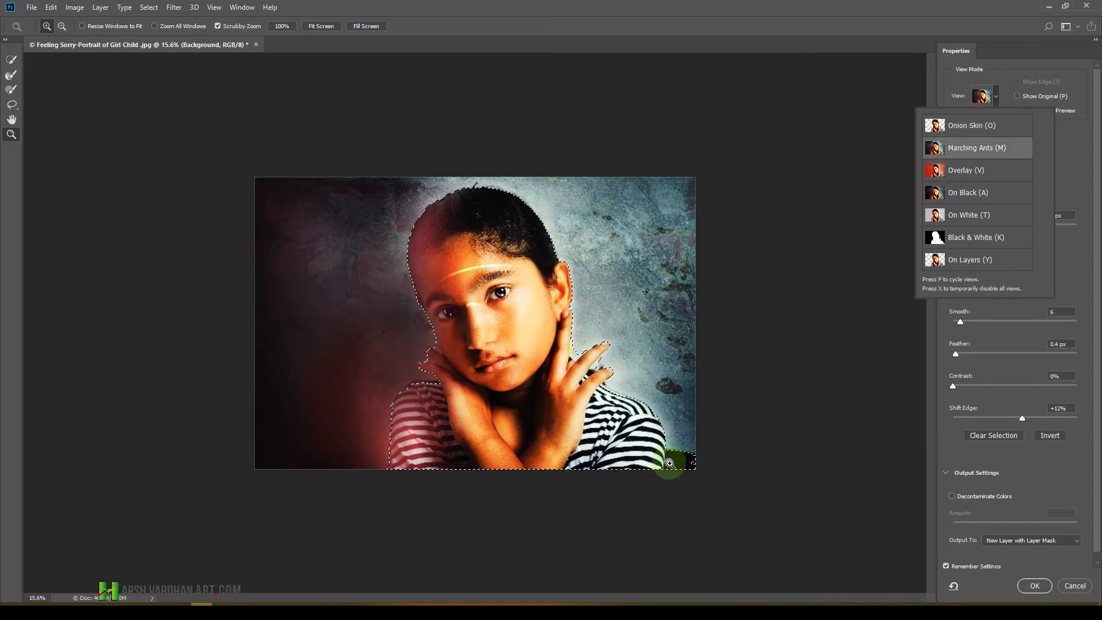
{"action": "left_click", "coordinate": [983, 171]}
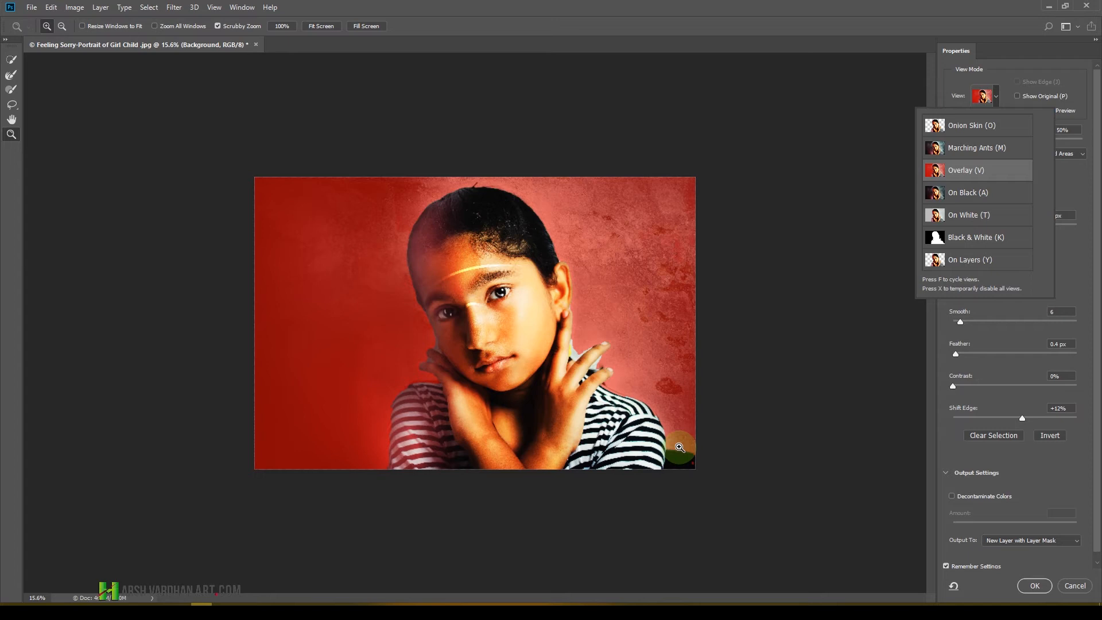
{"action": "left_click", "coordinate": [959, 194]}
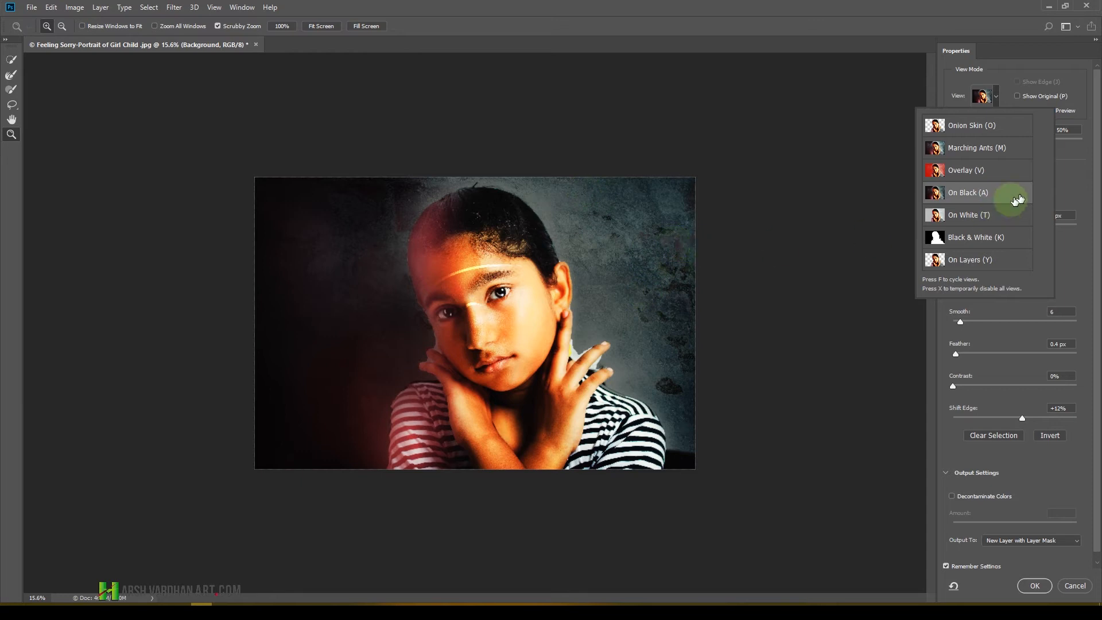
{"action": "left_click", "coordinate": [1069, 182]}
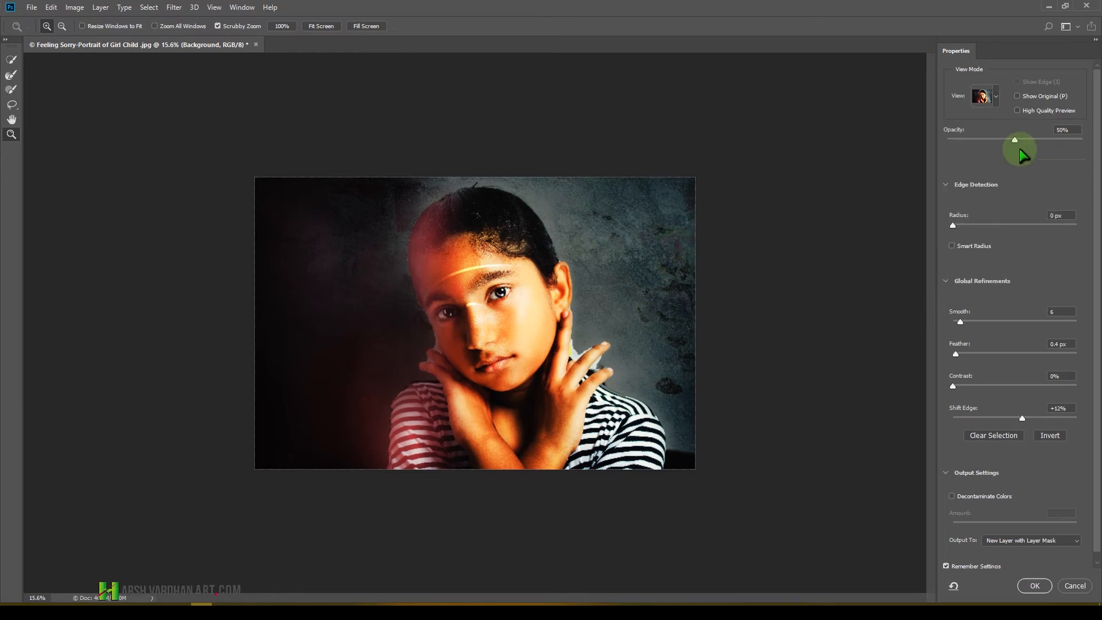
Step: Set the opacity of the On Black preview to 100%
{"action": "key", "text": "super+equal"}
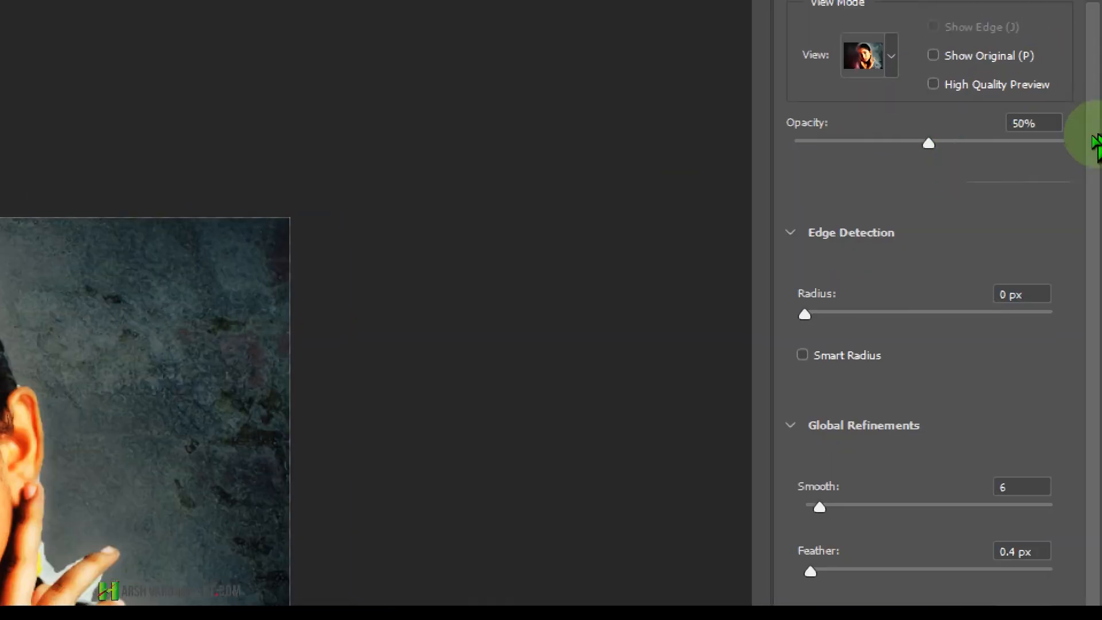
{"action": "left_click_drag", "start_coordinate": [928, 143], "coordinate": [1100, 150]}
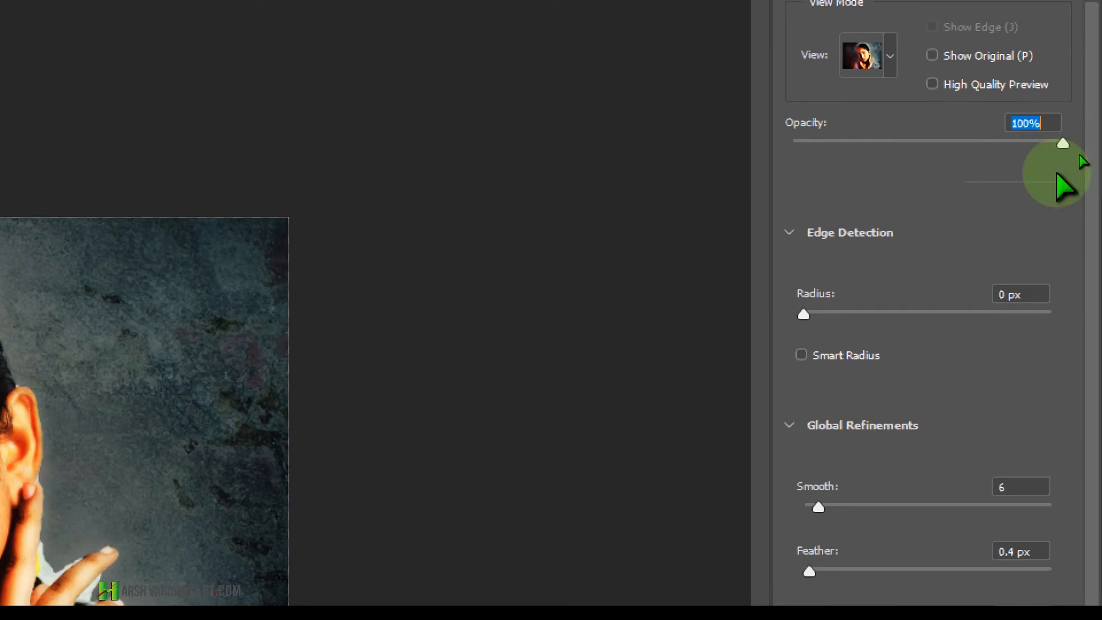
{"action": "key", "text": "super+minus"}
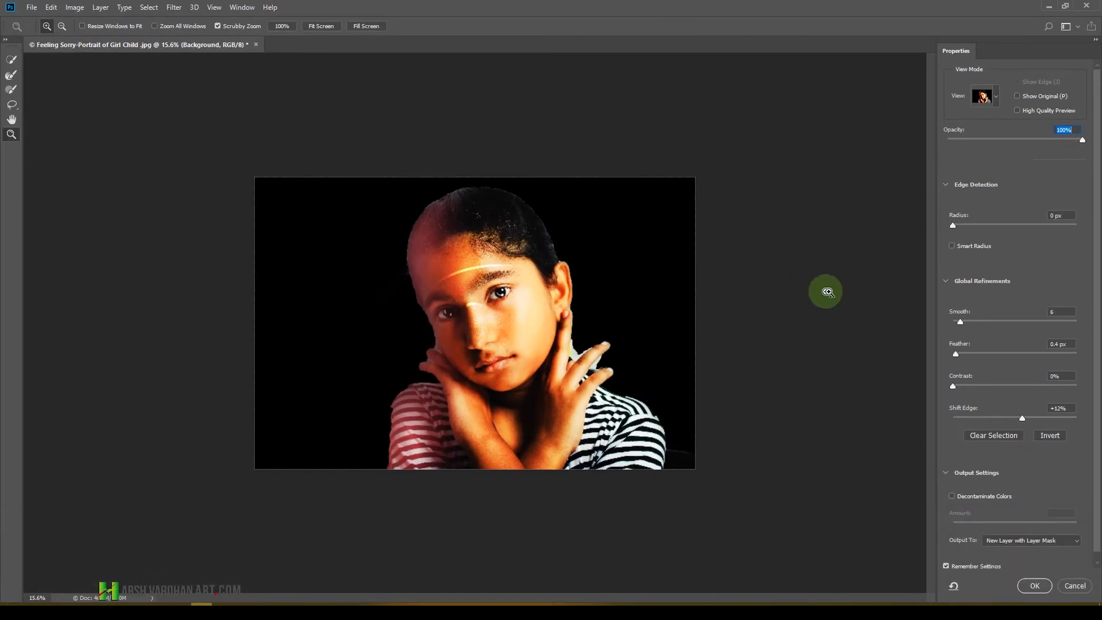
Step: Preview the selection in the Overlay and Black & White view modes and examine the mask edge beside the forehead
{"action": "left_click", "coordinate": [994, 97]}
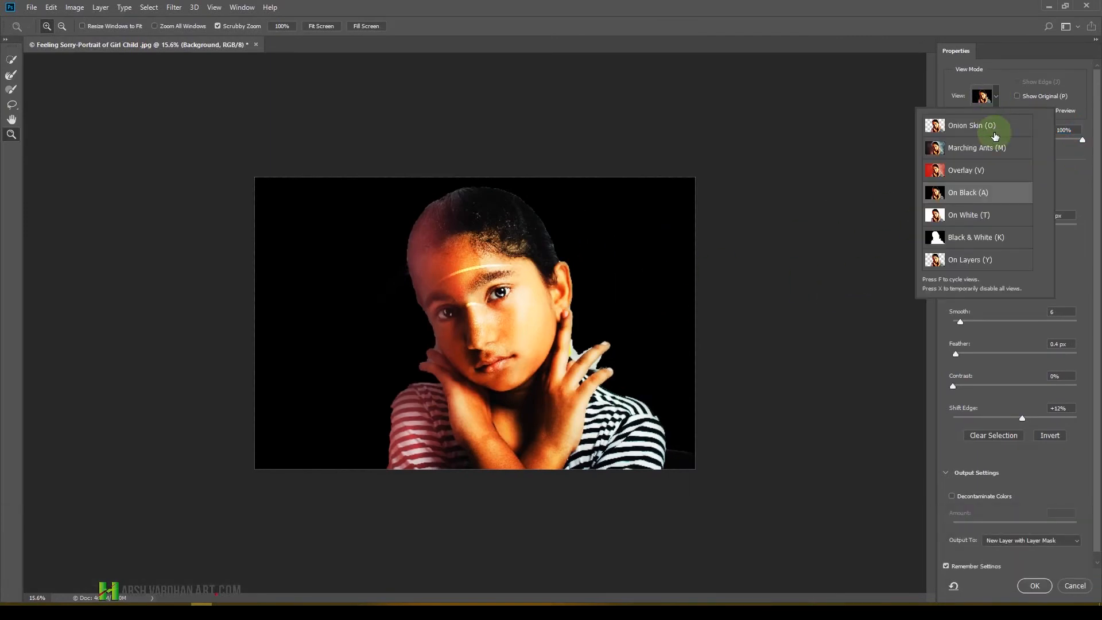
{"action": "left_click", "coordinate": [978, 169]}
{"action": "left_click", "coordinate": [1009, 106]}
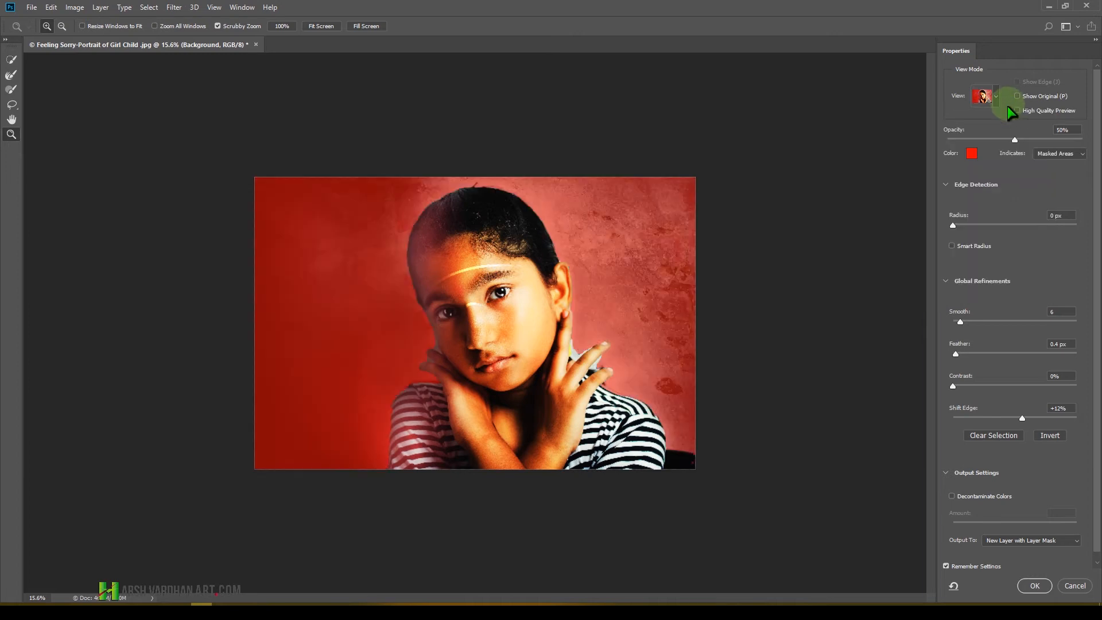
{"action": "left_click", "coordinate": [998, 97]}
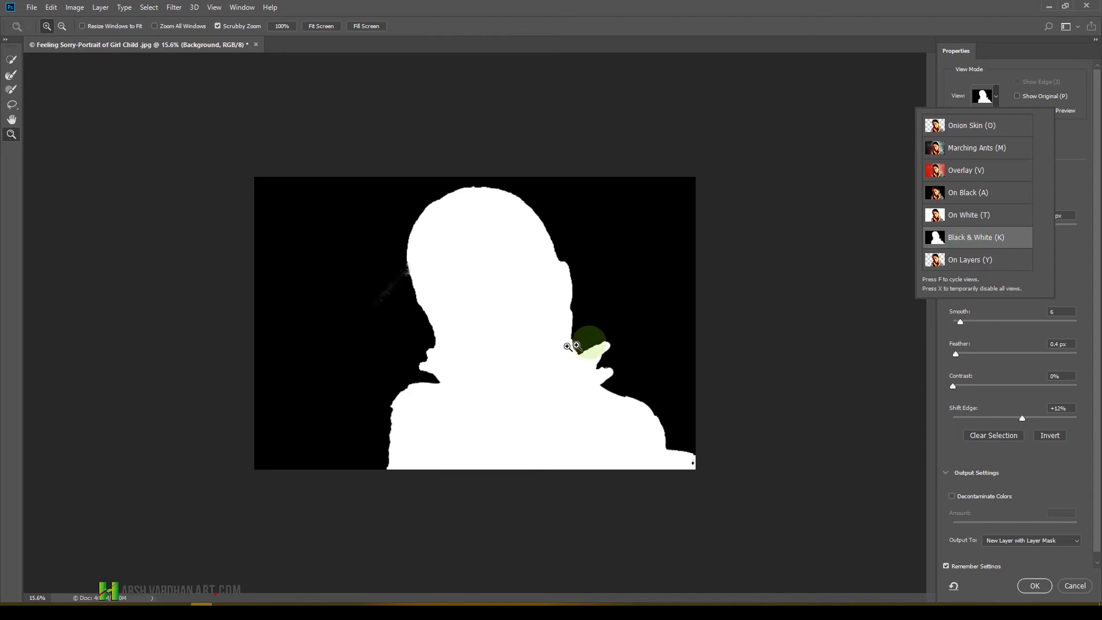
{"action": "left_click_drag", "start_coordinate": [378, 295], "coordinate": [426, 331]}
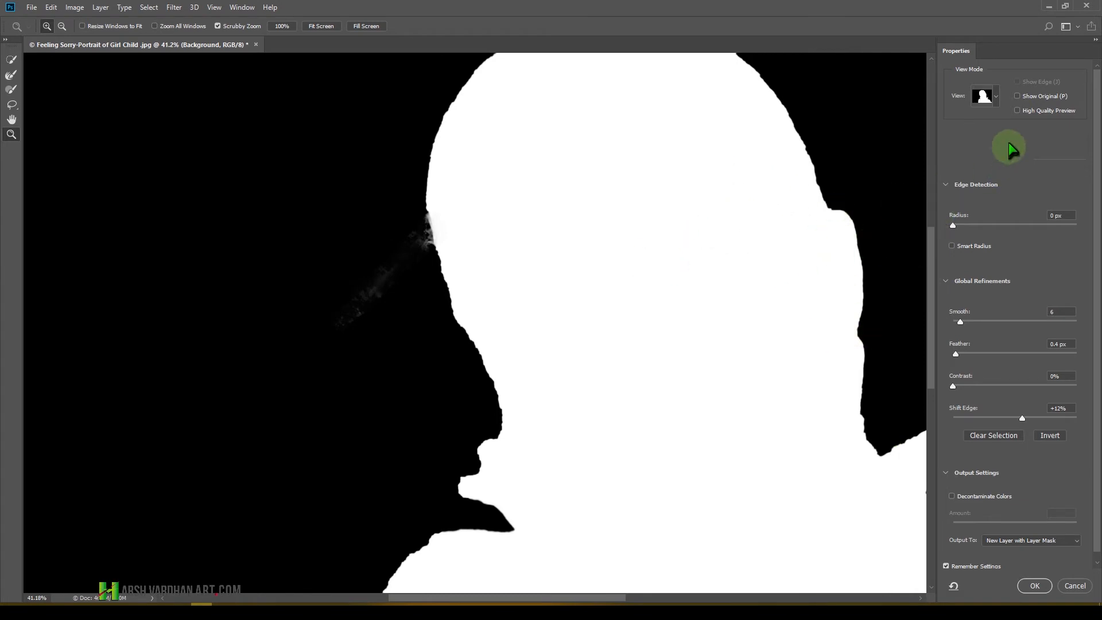
Step: Preview the girl's cutout over the layer stack with the On Layers view mode
{"action": "left_click", "coordinate": [997, 101]}
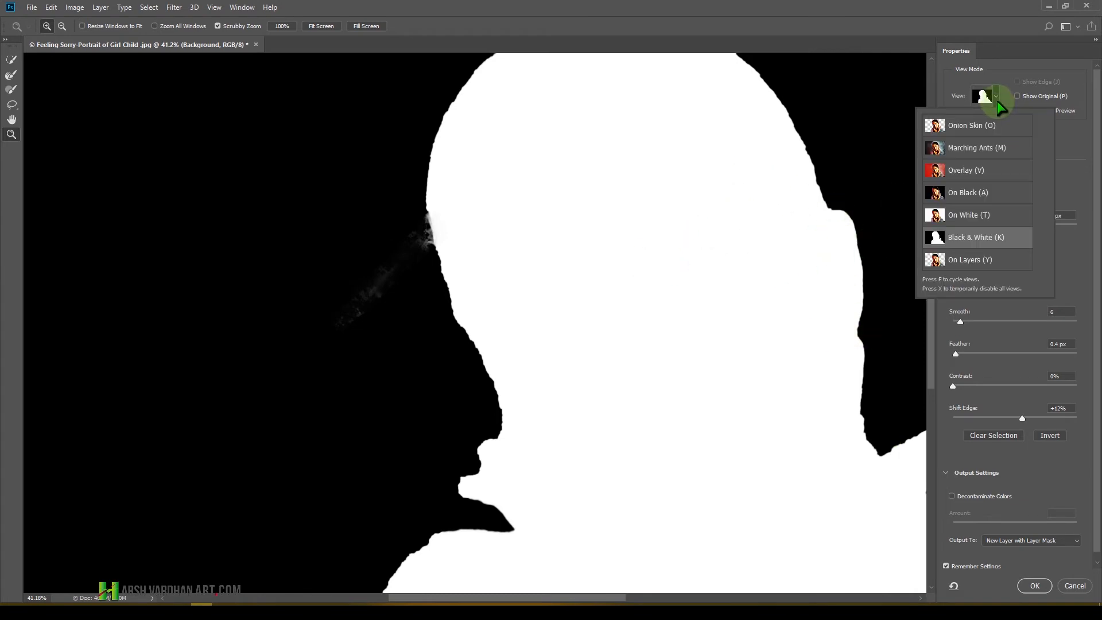
{"action": "left_click", "coordinate": [956, 261]}
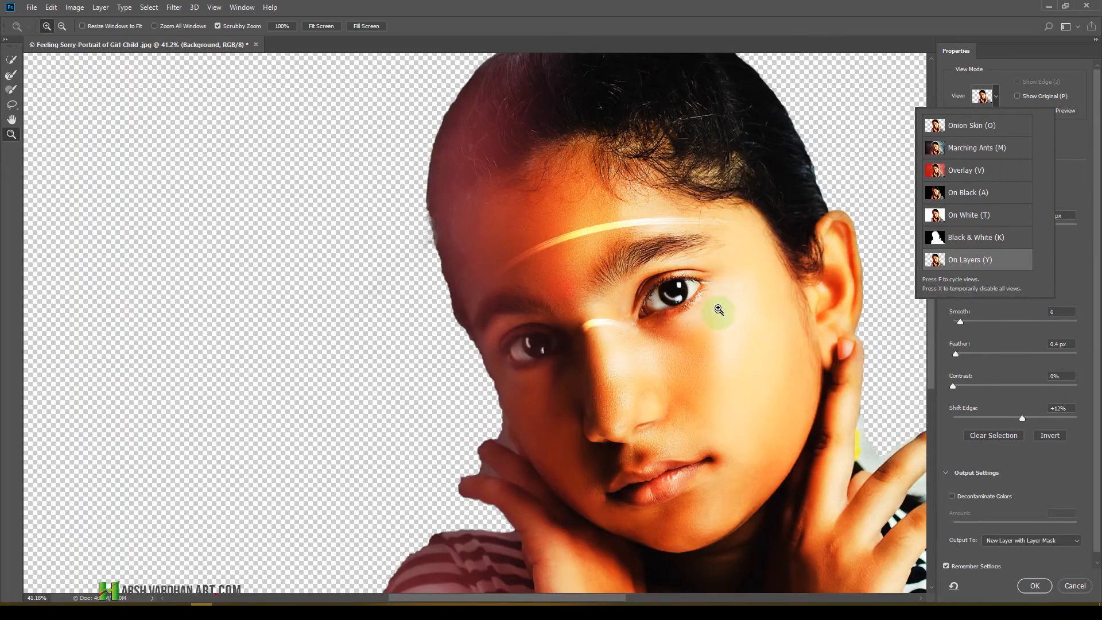
{"action": "key", "text": "super+minus"}
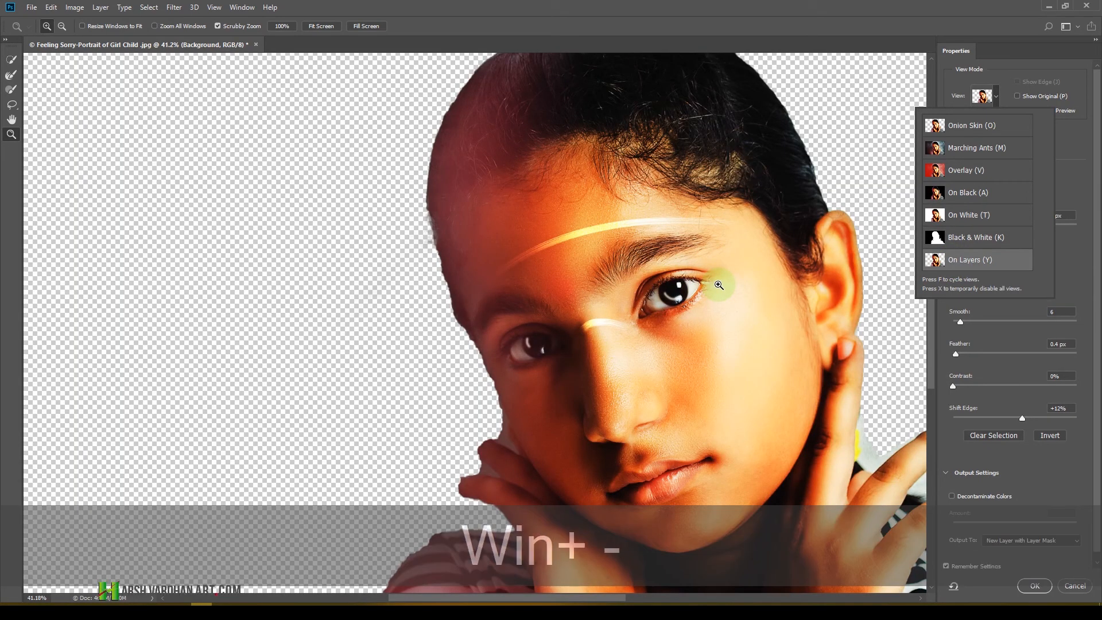
{"action": "left_click", "coordinate": [1059, 136]}
{"action": "left_click_drag", "start_coordinate": [782, 321], "coordinate": [646, 305]}
{"action": "key", "text": "ctrl+0"}
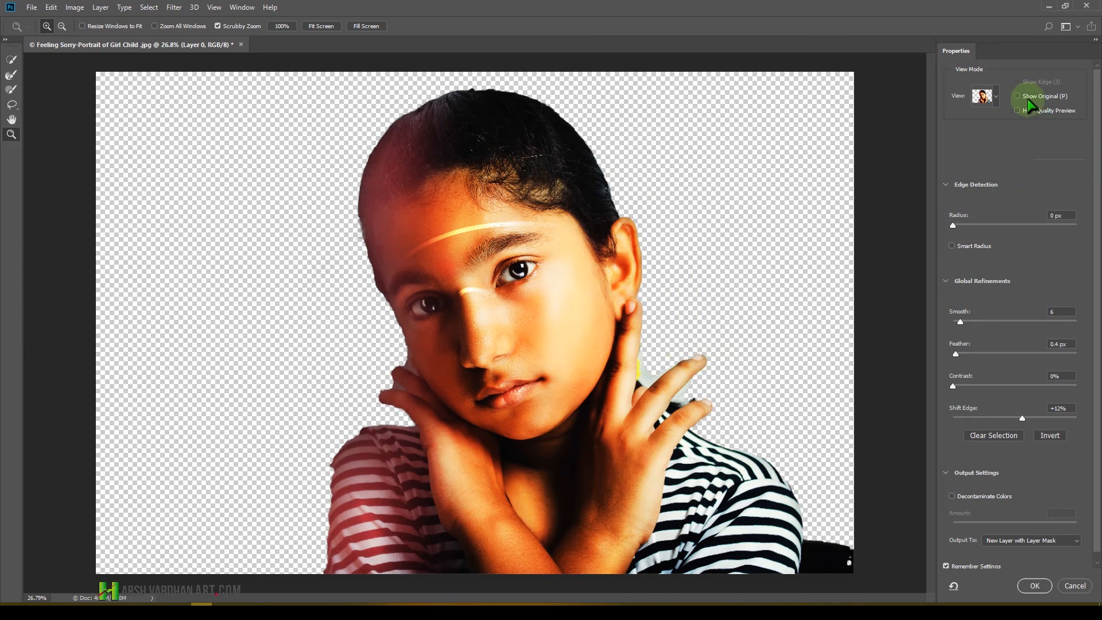
Step: Preview the cutout with the On White view mode and toggle Show Original on and off
{"action": "key", "text": "super+plus"}
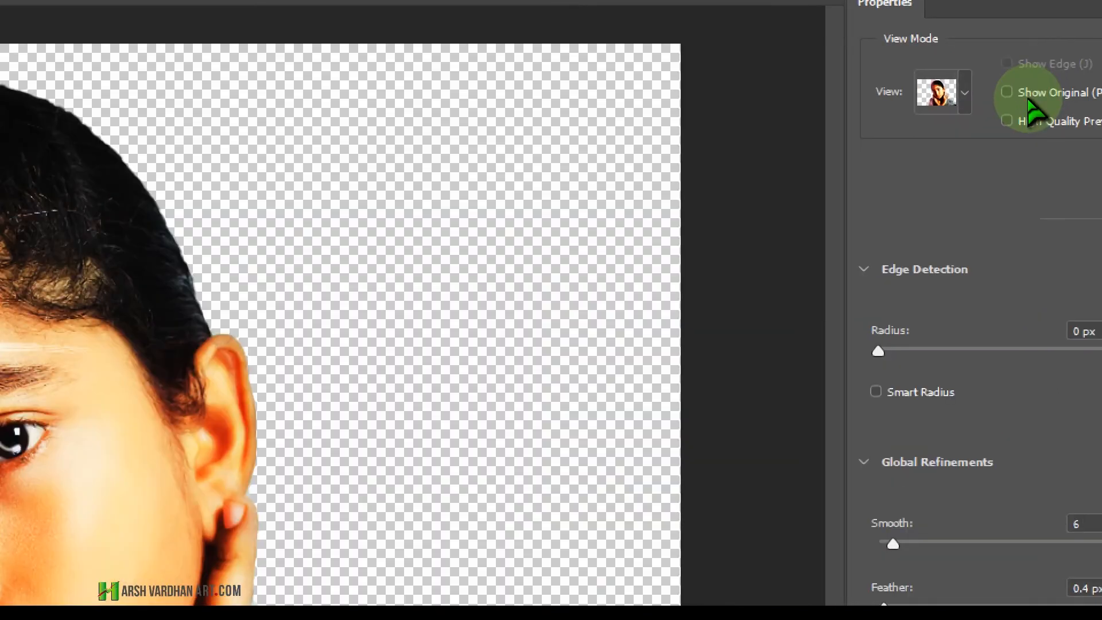
{"action": "left_click", "coordinate": [966, 103]}
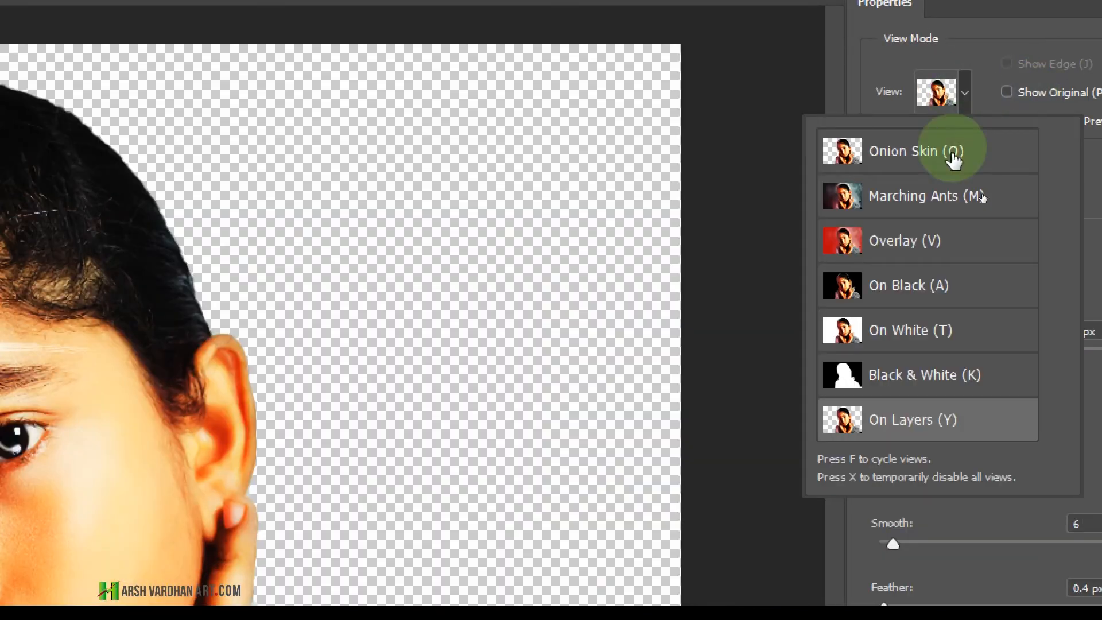
{"action": "left_click", "coordinate": [902, 344]}
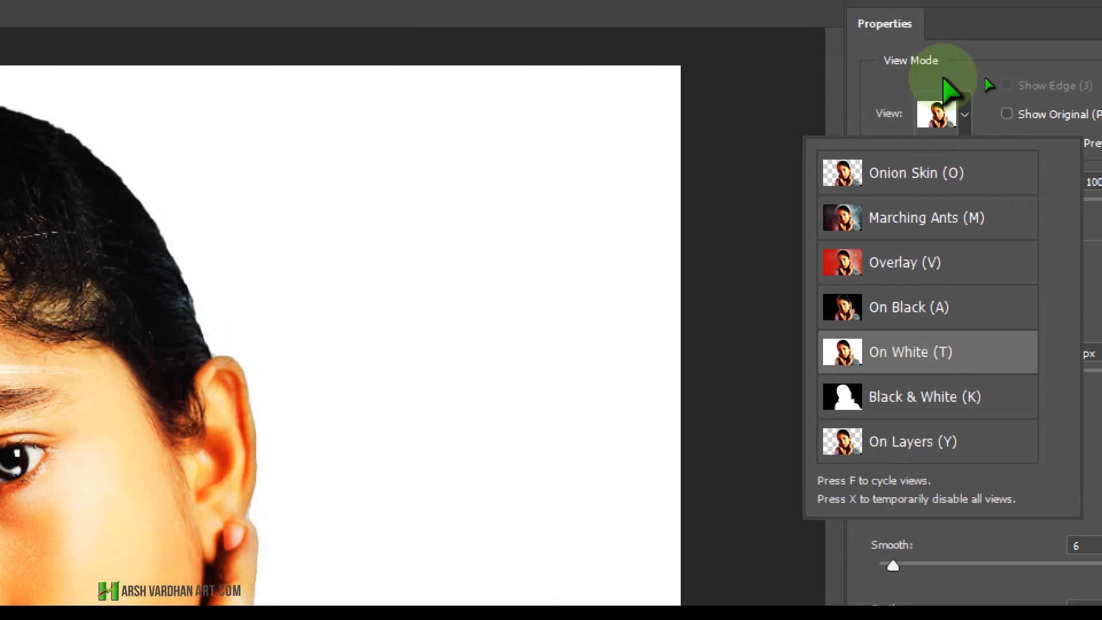
{"action": "left_click", "coordinate": [945, 80]}
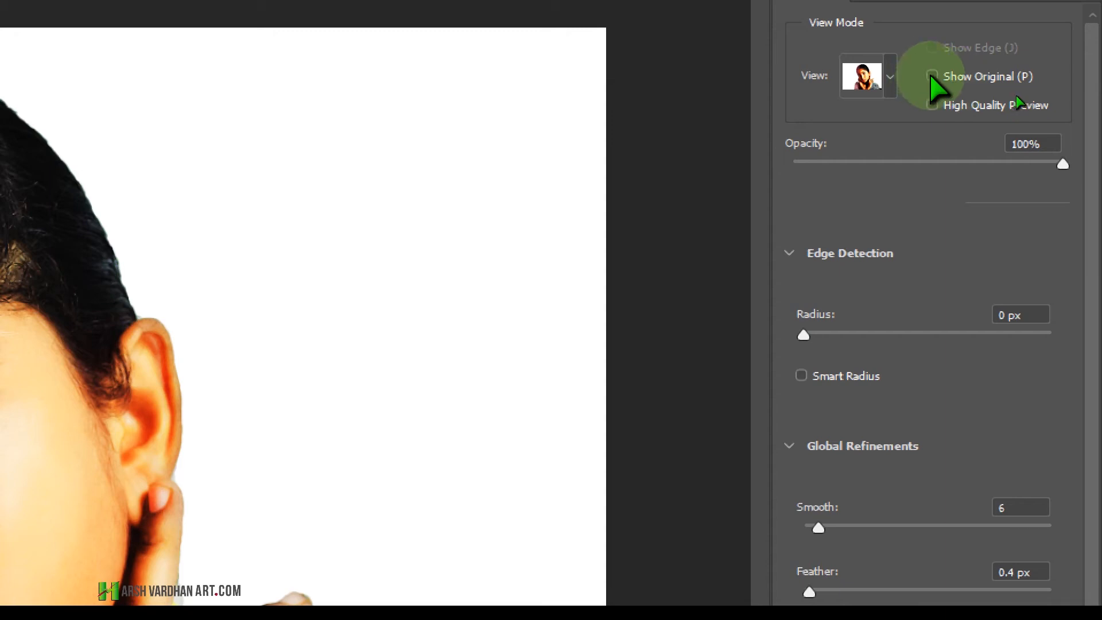
{"action": "left_click", "coordinate": [931, 77]}
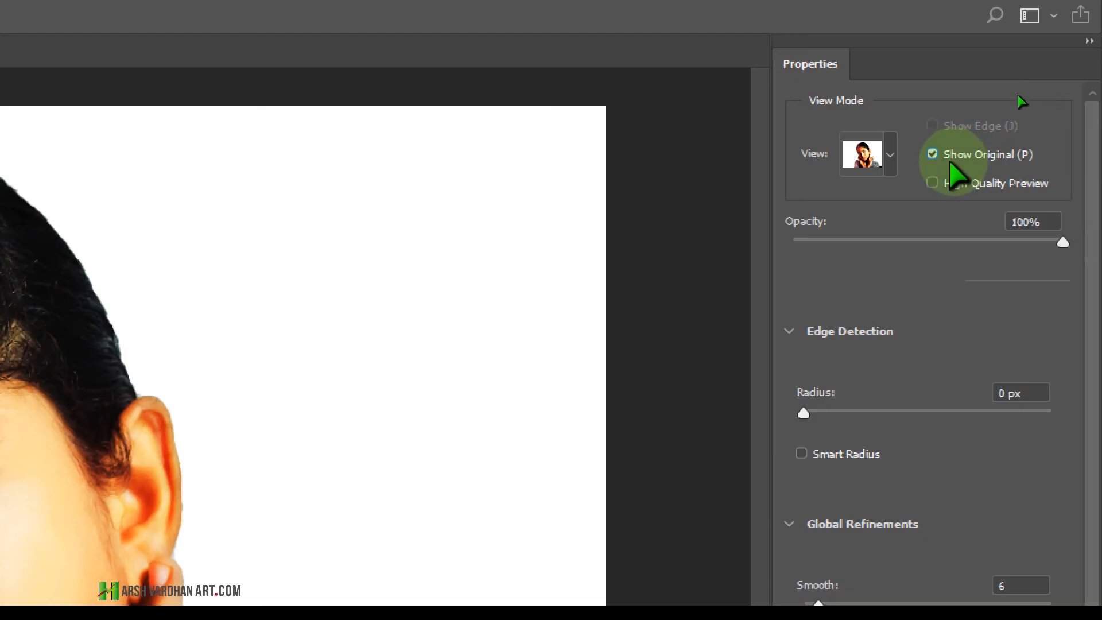
{"action": "key", "text": "p"}
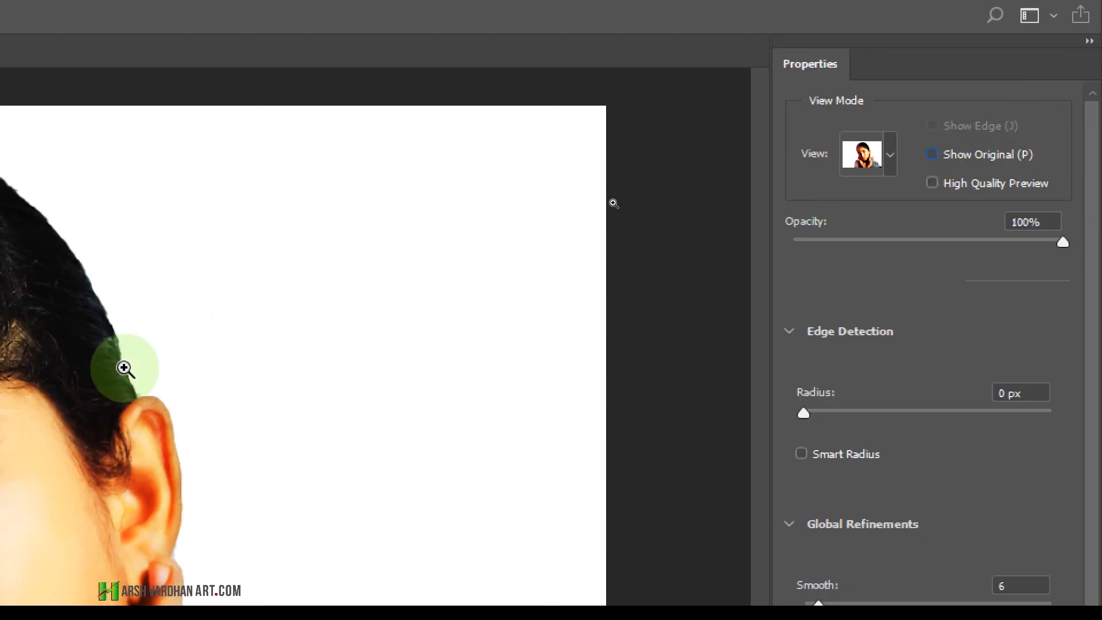
Step: Brush over the mask edges around the fingers of both hands with the Refine Edge Brush
{"action": "key", "text": "super+minus"}
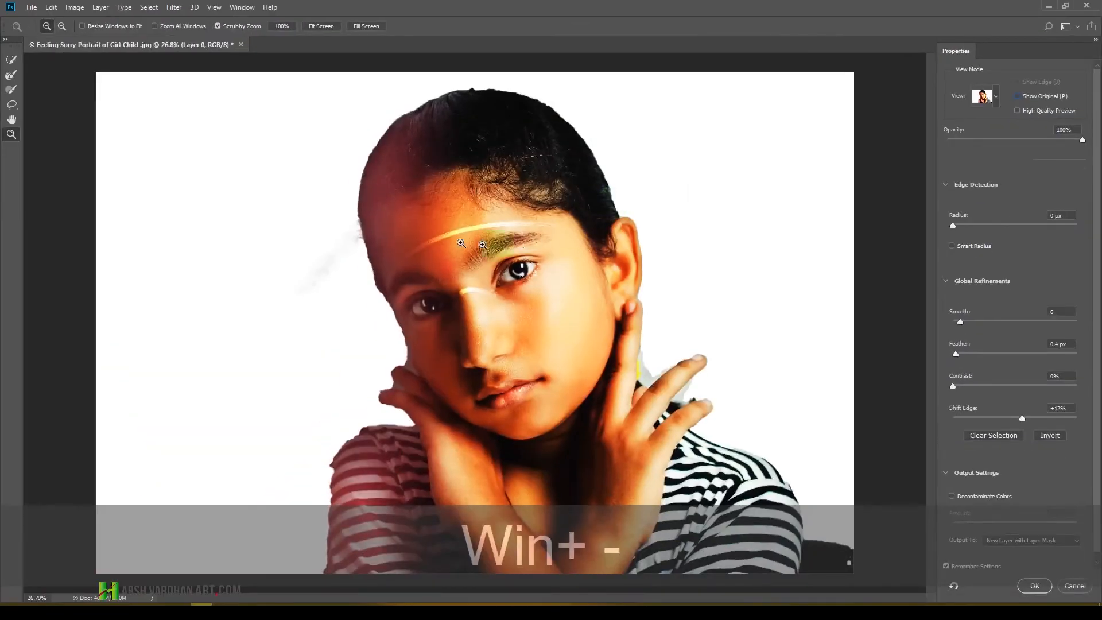
{"action": "left_click", "coordinate": [14, 79]}
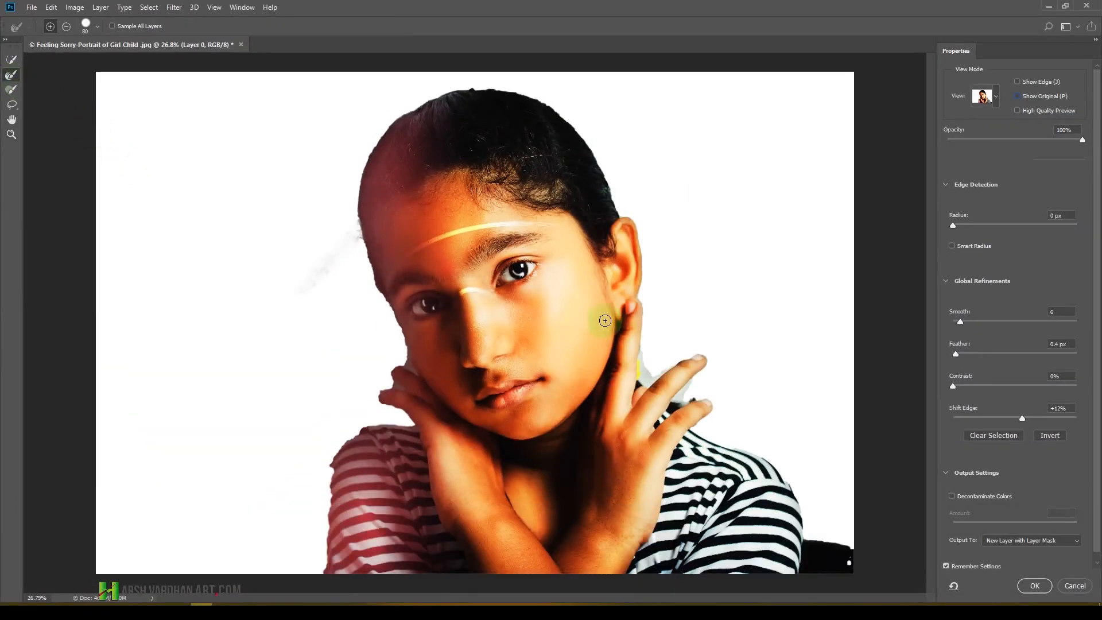
{"action": "mouse_move", "coordinate": [680, 403]}
{"action": "left_mouse_down"}
{"action": "mouse_move", "coordinate": [641, 350]}
{"action": "mouse_move", "coordinate": [643, 383]}
{"action": "mouse_move", "coordinate": [681, 364]}
{"action": "mouse_move", "coordinate": [659, 389]}
{"action": "mouse_move", "coordinate": [690, 382]}
{"action": "left_mouse_up"}
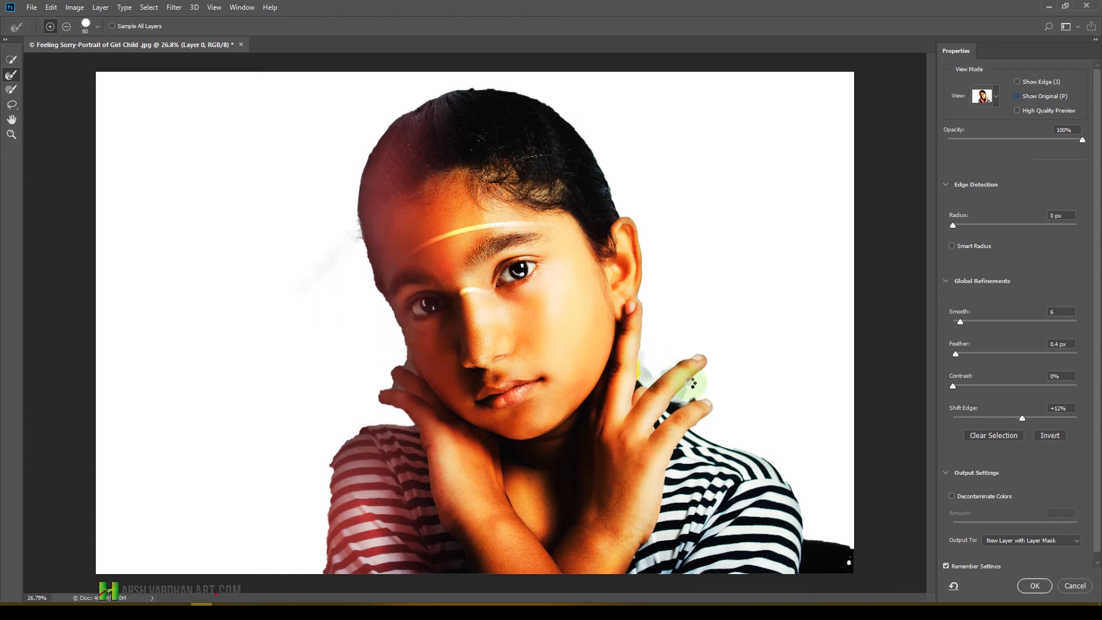
{"action": "mouse_move", "coordinate": [692, 398]}
{"action": "left_mouse_down"}
{"action": "mouse_move", "coordinate": [660, 387]}
{"action": "mouse_move", "coordinate": [667, 368]}
{"action": "mouse_move", "coordinate": [646, 386]}
{"action": "mouse_move", "coordinate": [646, 364]}
{"action": "left_mouse_up"}
{"action": "mouse_move", "coordinate": [426, 387]}
{"action": "left_mouse_down"}
{"action": "mouse_move", "coordinate": [395, 334]}
{"action": "mouse_move", "coordinate": [405, 388]}
{"action": "mouse_move", "coordinate": [363, 378]}
{"action": "mouse_move", "coordinate": [405, 390]}
{"action": "mouse_move", "coordinate": [389, 396]}
{"action": "mouse_move", "coordinate": [385, 422]}
{"action": "mouse_move", "coordinate": [413, 364]}
{"action": "left_mouse_up"}
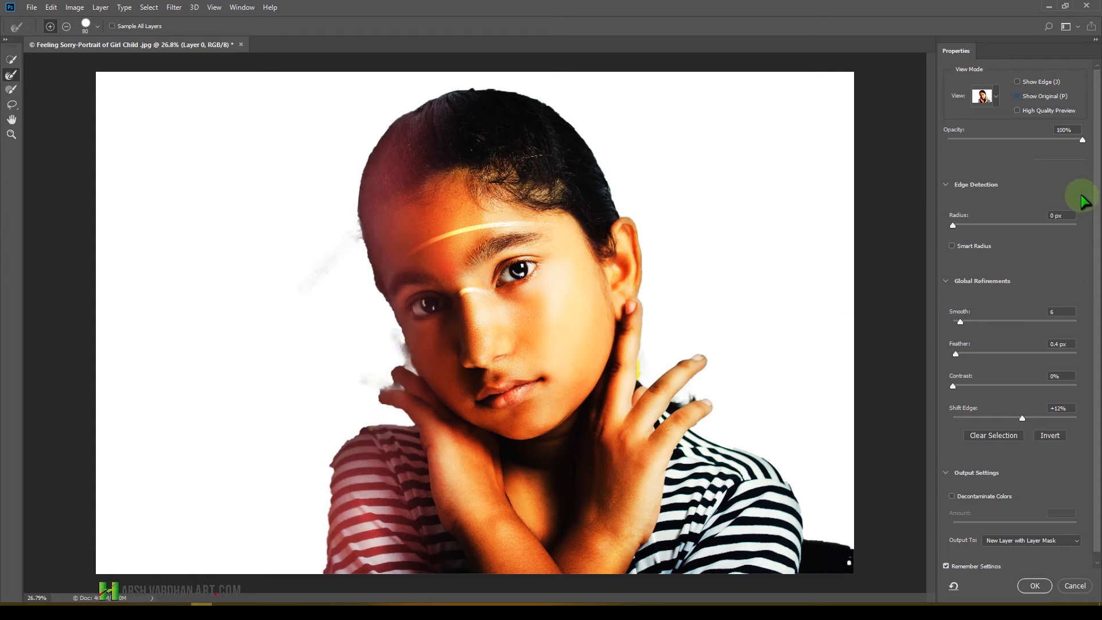
Step: Toggle Show Edge on and off to inspect the refined areas, and compare the result with Show Original
{"action": "left_click", "coordinate": [1017, 83]}
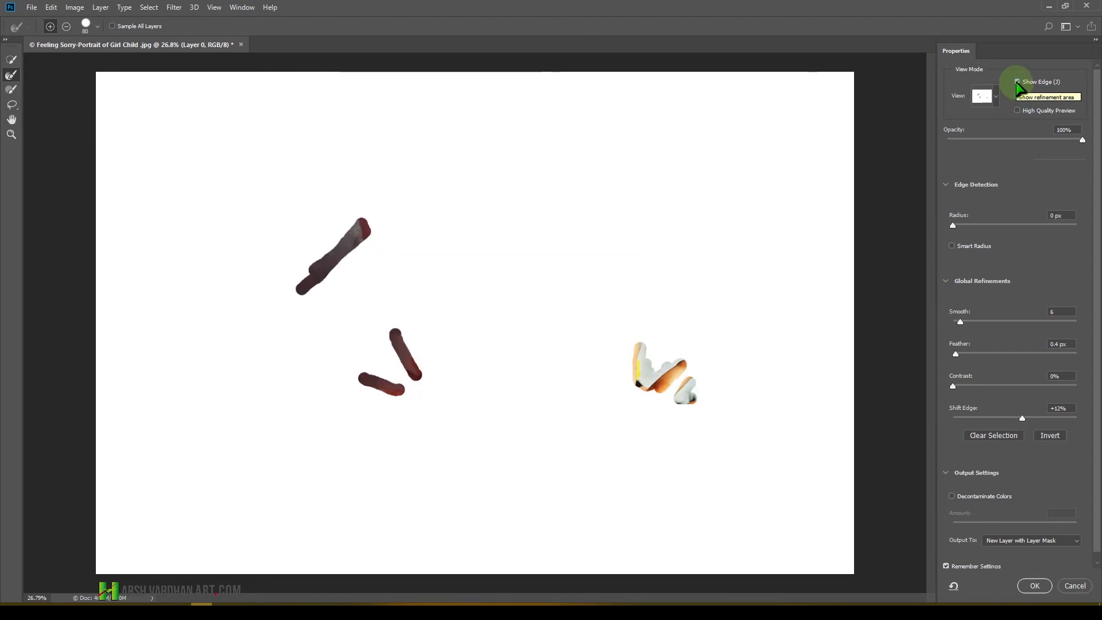
{"action": "left_click", "coordinate": [1018, 82]}
{"action": "left_click", "coordinate": [1017, 82]}
{"action": "left_click", "coordinate": [1018, 82]}
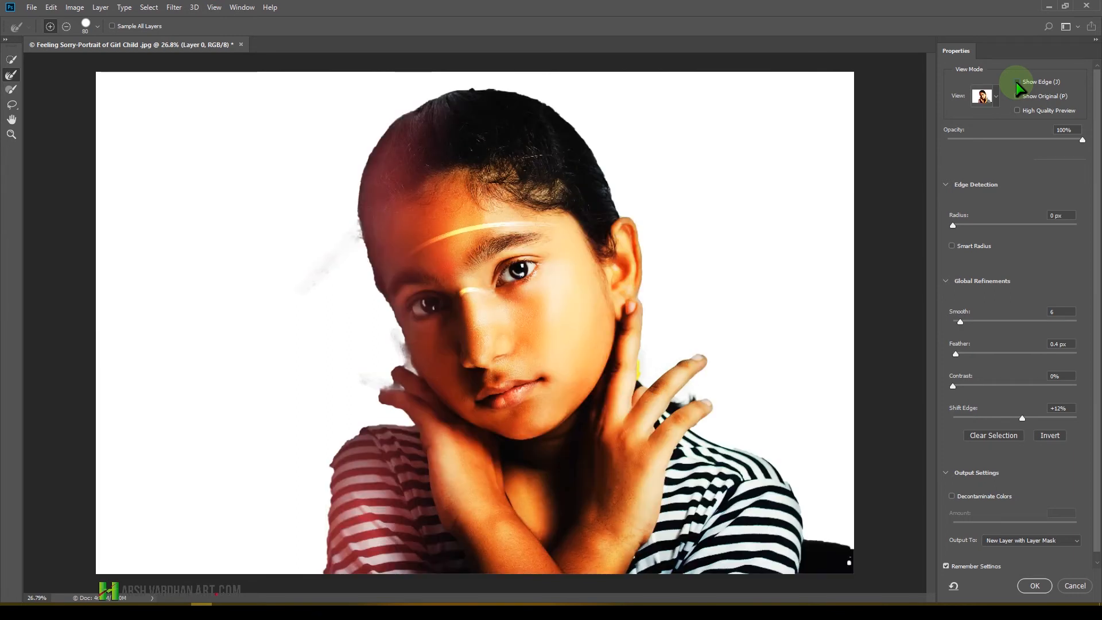
{"action": "left_click", "coordinate": [1017, 82]}
{"action": "left_click", "coordinate": [1017, 82]}
{"action": "left_click", "coordinate": [1018, 82]}
{"action": "left_click", "coordinate": [1017, 83]}
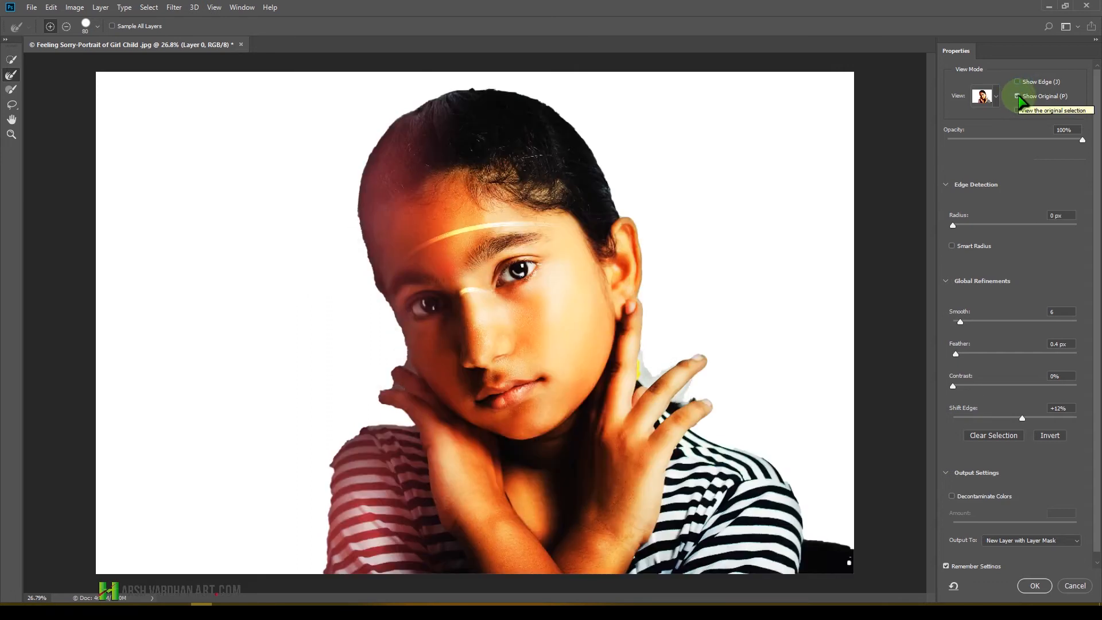
{"action": "left_click", "coordinate": [1017, 96]}
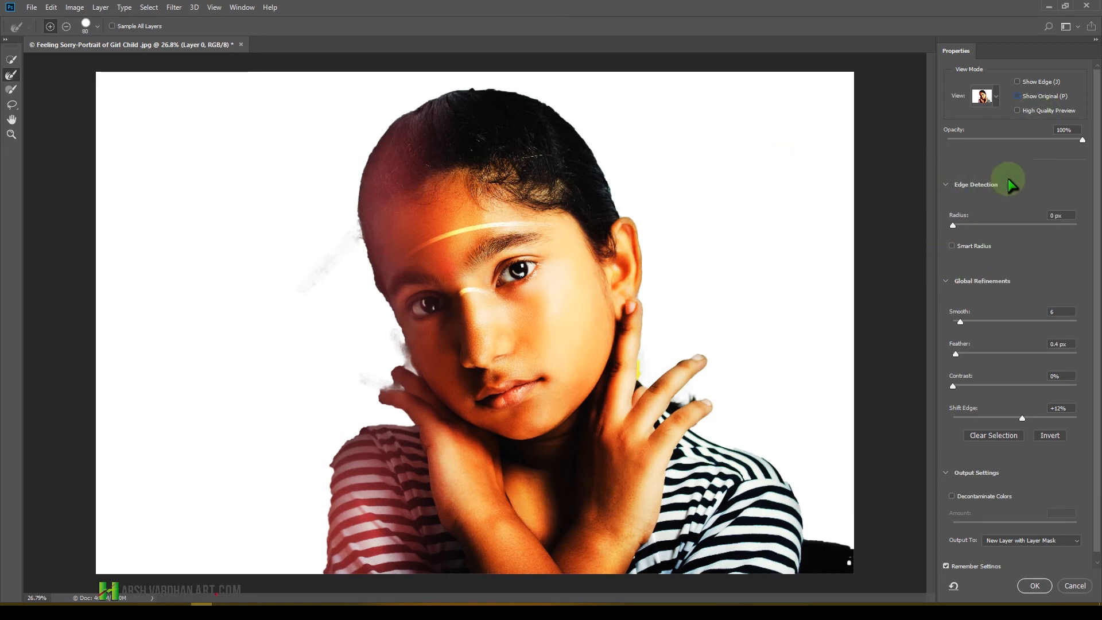
Step: Enable Smart Radius and set the edge detection radius to 8 px
{"action": "key", "text": "super+plus"}
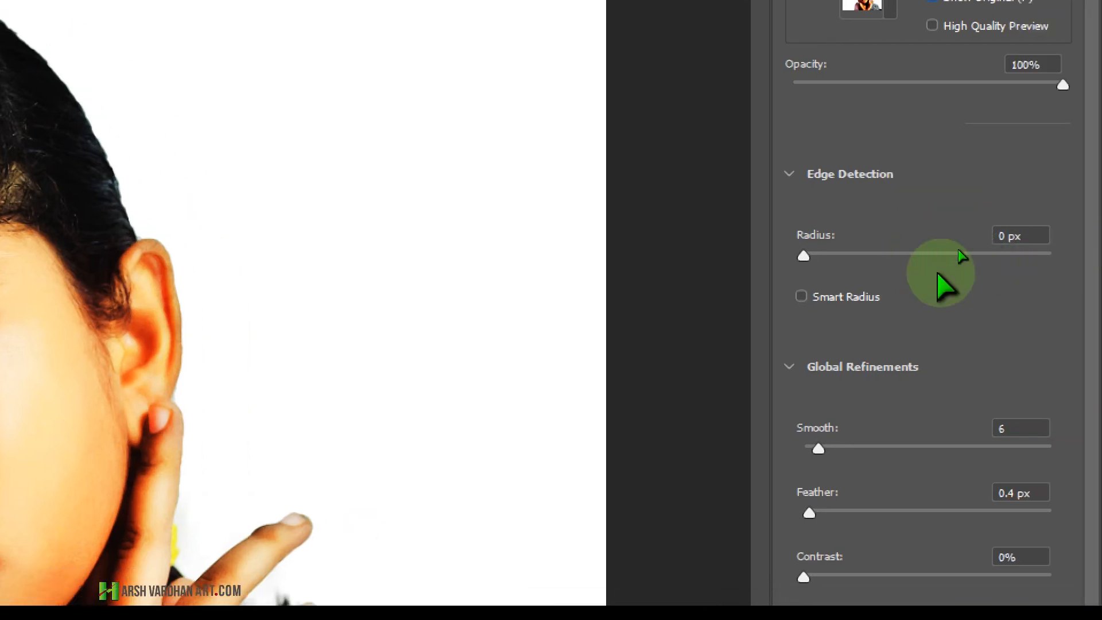
{"action": "left_click", "coordinate": [801, 296]}
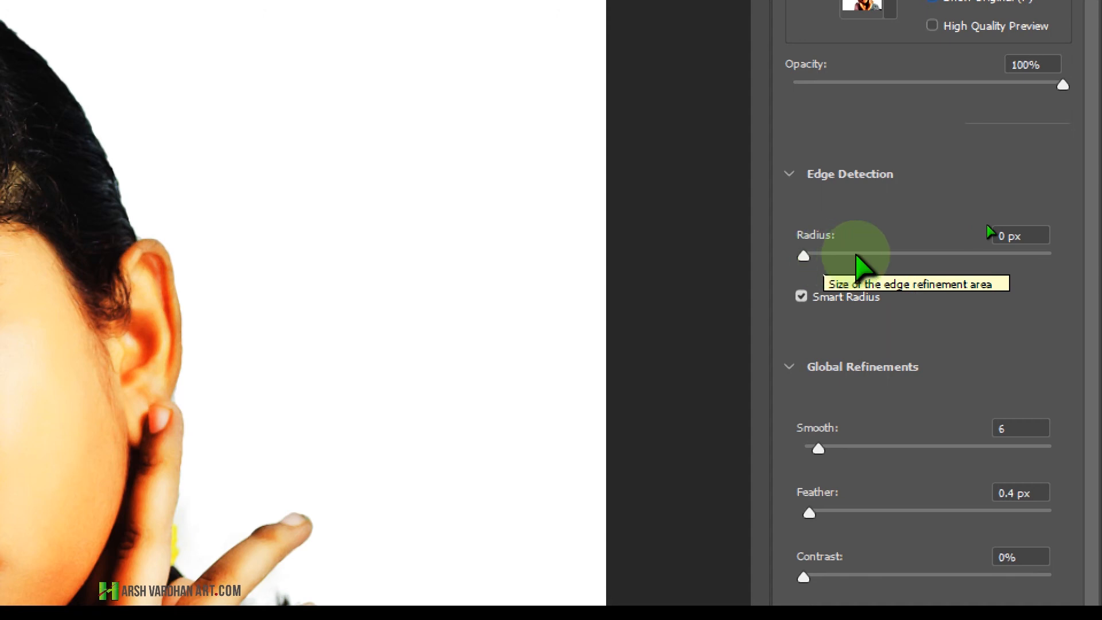
{"action": "left_click_drag", "start_coordinate": [856, 259], "coordinate": [889, 258]}
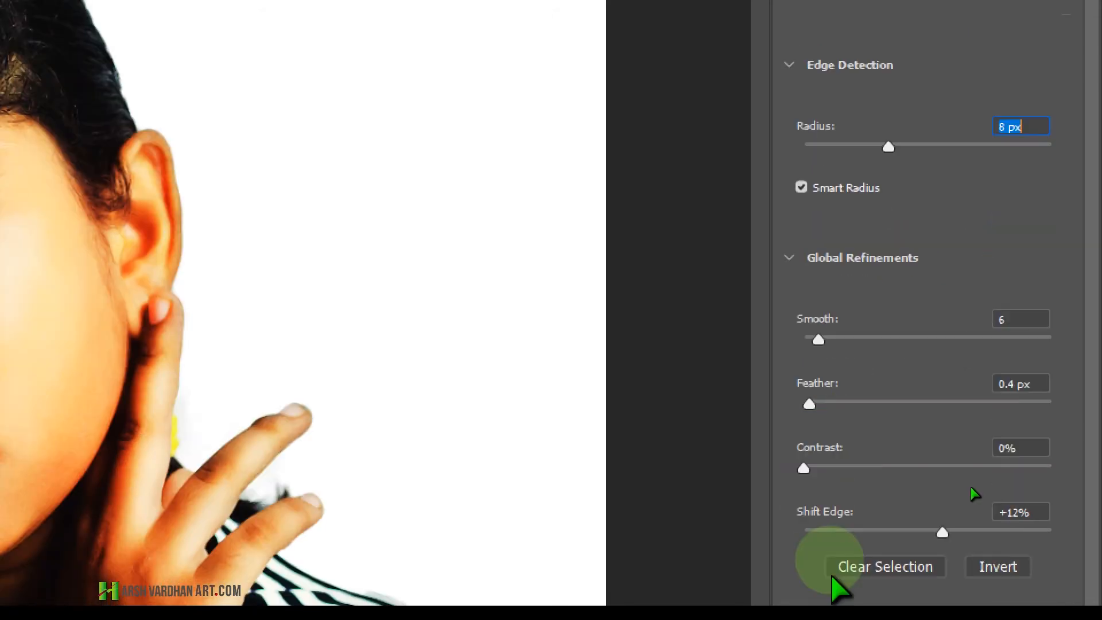
Step: Adjust the global refinements to Smooth 30, Feather 0.9 px and Contrast 48%
{"action": "left_click_drag", "start_coordinate": [822, 265], "coordinate": [878, 265]}
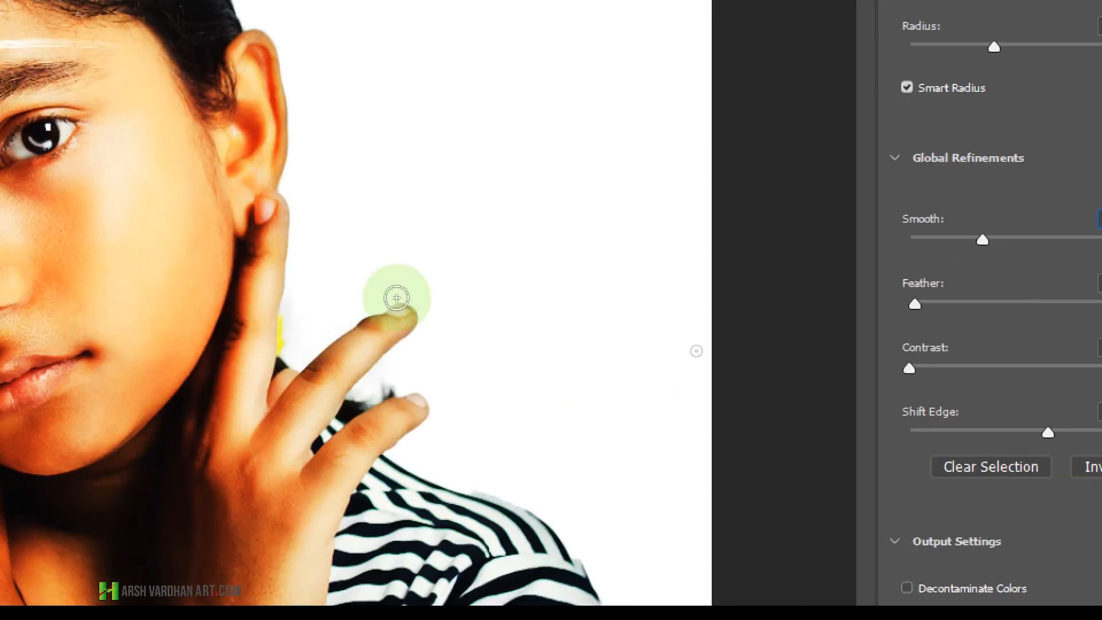
{"action": "left_click", "coordinate": [981, 253]}
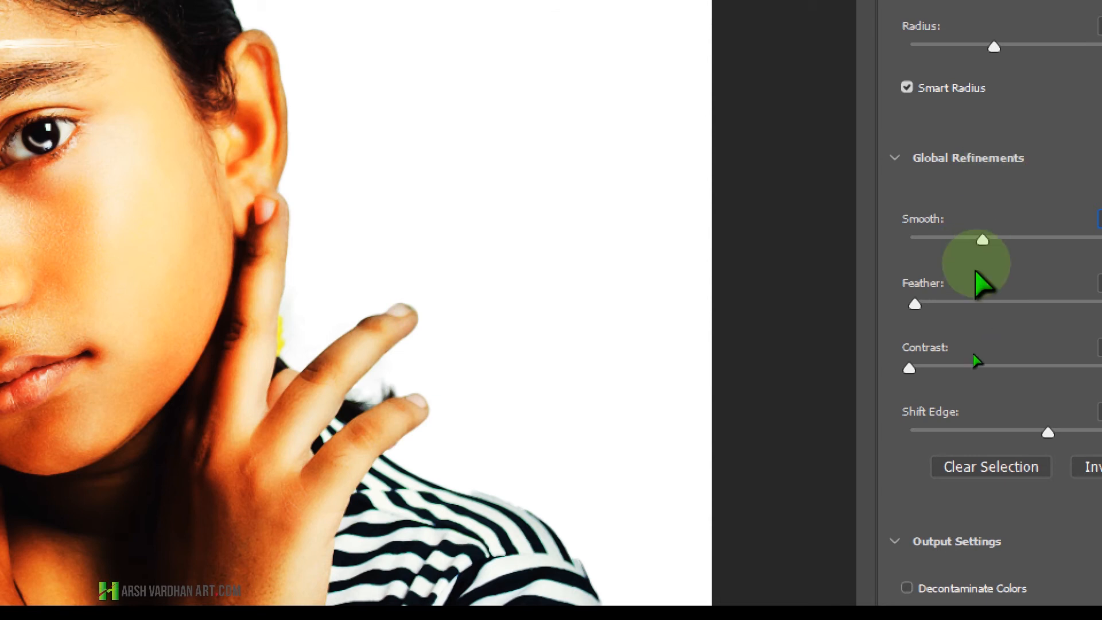
{"action": "mouse_move", "coordinate": [916, 304]}
{"action": "left_mouse_down"}
{"action": "mouse_move", "coordinate": [937, 305]}
{"action": "mouse_move", "coordinate": [921, 305]}
{"action": "left_mouse_up"}
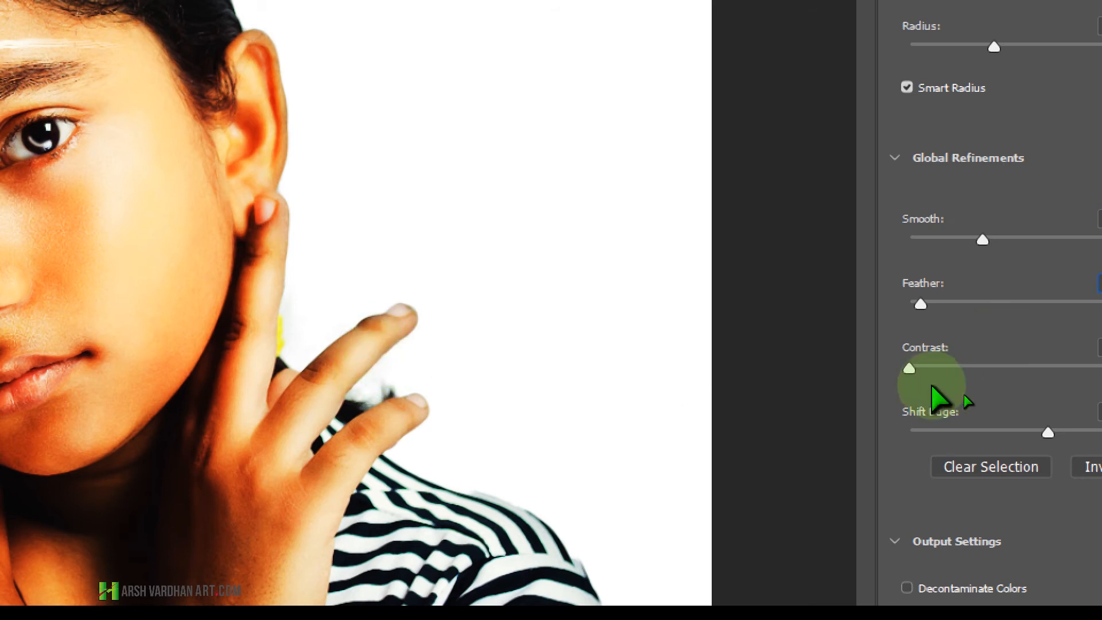
{"action": "left_click_drag", "start_coordinate": [913, 368], "coordinate": [1026, 368]}
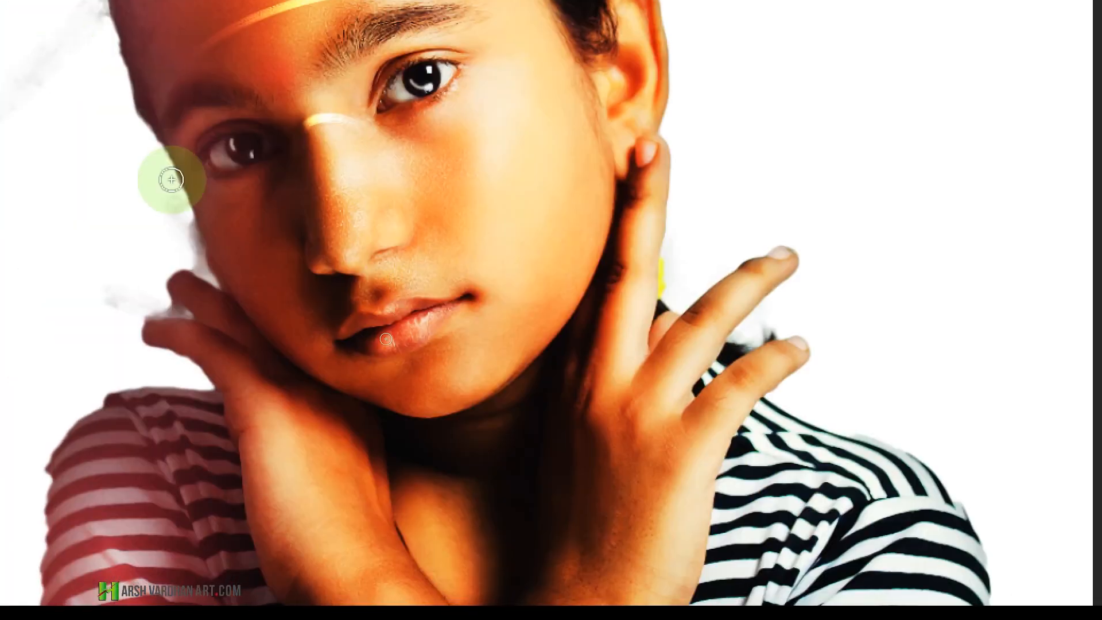
{"action": "mouse_move", "coordinate": [171, 180]}
{"action": "left_mouse_down"}
{"action": "mouse_move", "coordinate": [156, 216]}
{"action": "mouse_move", "coordinate": [210, 273]}
{"action": "mouse_move", "coordinate": [134, 115]}
{"action": "mouse_move", "coordinate": [208, 276]}
{"action": "mouse_move", "coordinate": [139, 136]}
{"action": "mouse_move", "coordinate": [184, 218]}
{"action": "mouse_move", "coordinate": [200, 225]}
{"action": "mouse_move", "coordinate": [169, 148]}
{"action": "mouse_move", "coordinate": [227, 219]}
{"action": "mouse_move", "coordinate": [153, 155]}
{"action": "mouse_move", "coordinate": [165, 207]}
{"action": "left_mouse_up"}
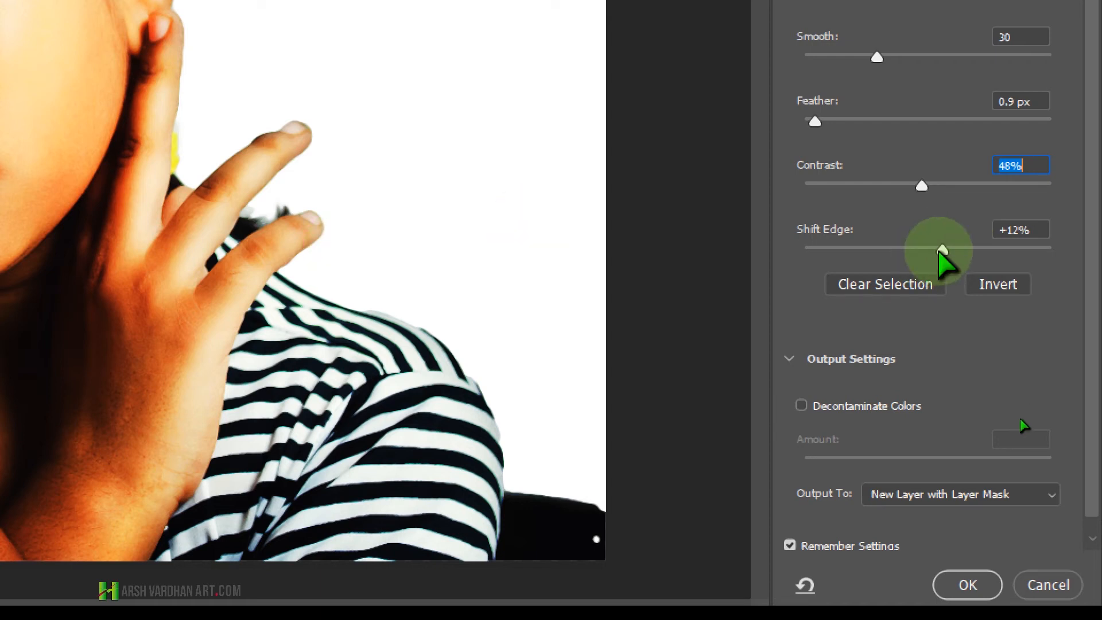
Step: Lower Shift Edge to -80% and examine the outline of the whole cutout
{"action": "left_click_drag", "start_coordinate": [938, 251], "coordinate": [882, 253]}
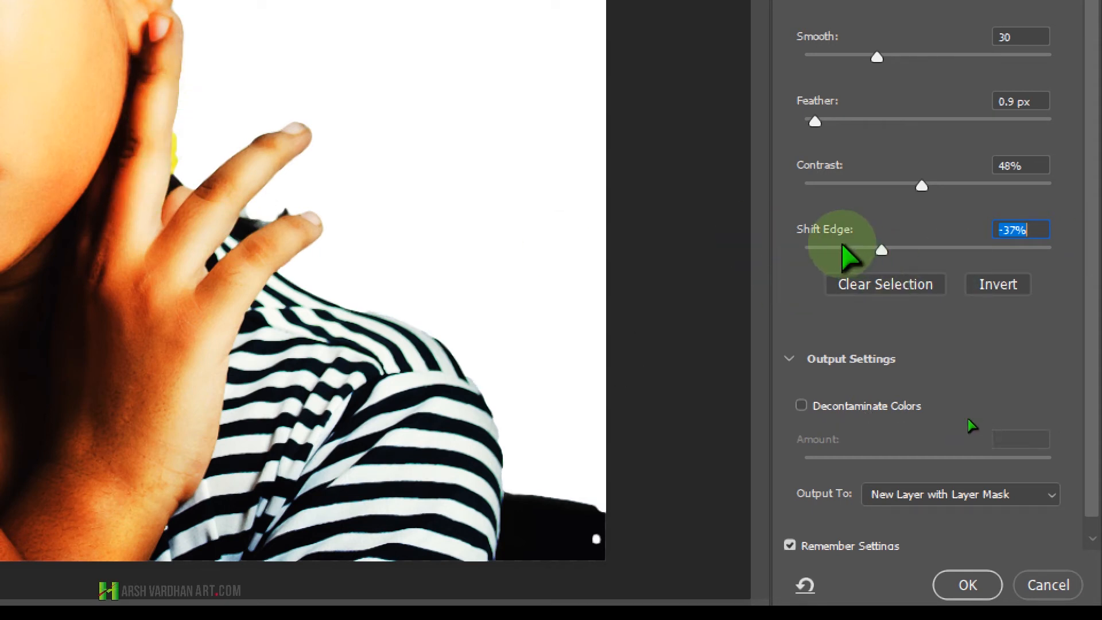
{"action": "left_click_drag", "start_coordinate": [846, 249], "coordinate": [829, 250]}
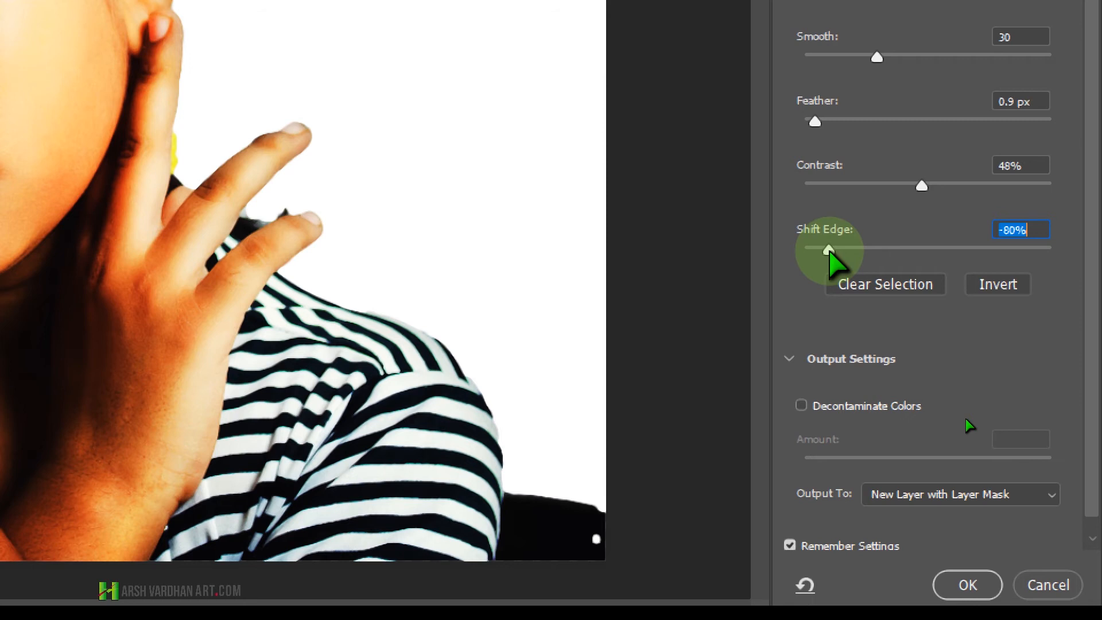
{"action": "key", "text": "super+minus"}
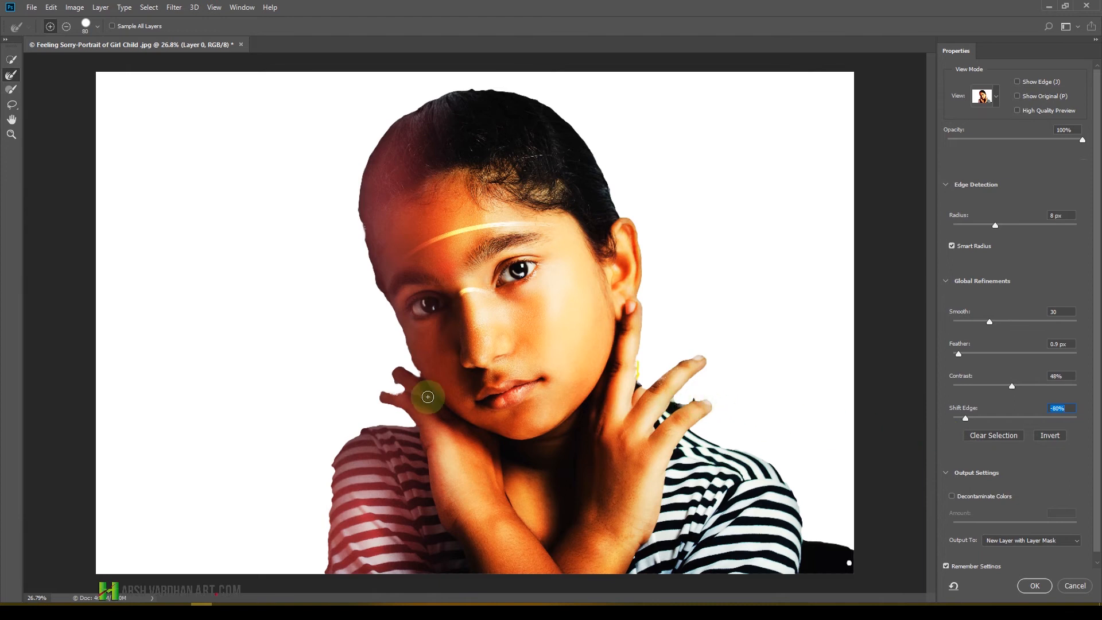
Step: Compare Shift Edge values around the fingers beside the cheek, trying +75% and settling on -6%
{"action": "key", "text": "ctrl+space"}
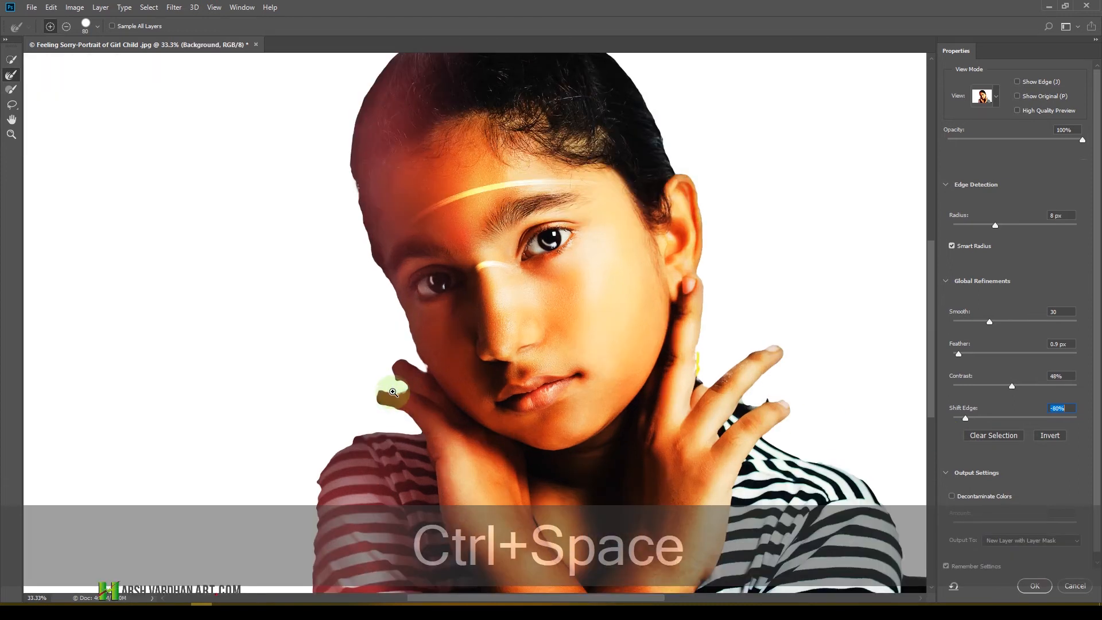
{"action": "left_click", "coordinate": [393, 396]}
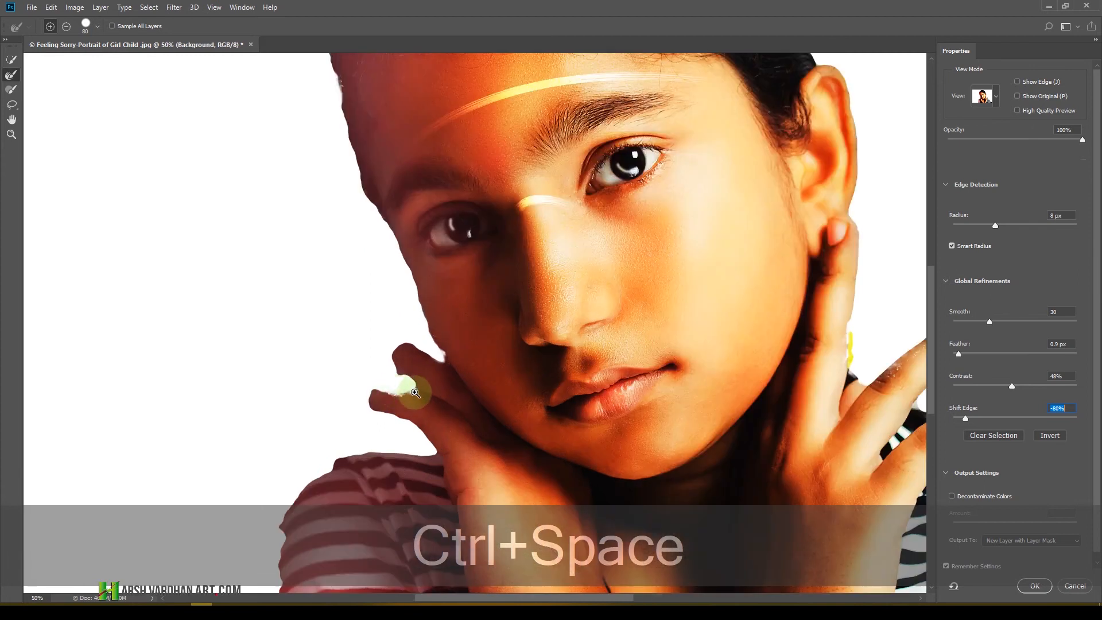
{"action": "left_click", "coordinate": [415, 392]}
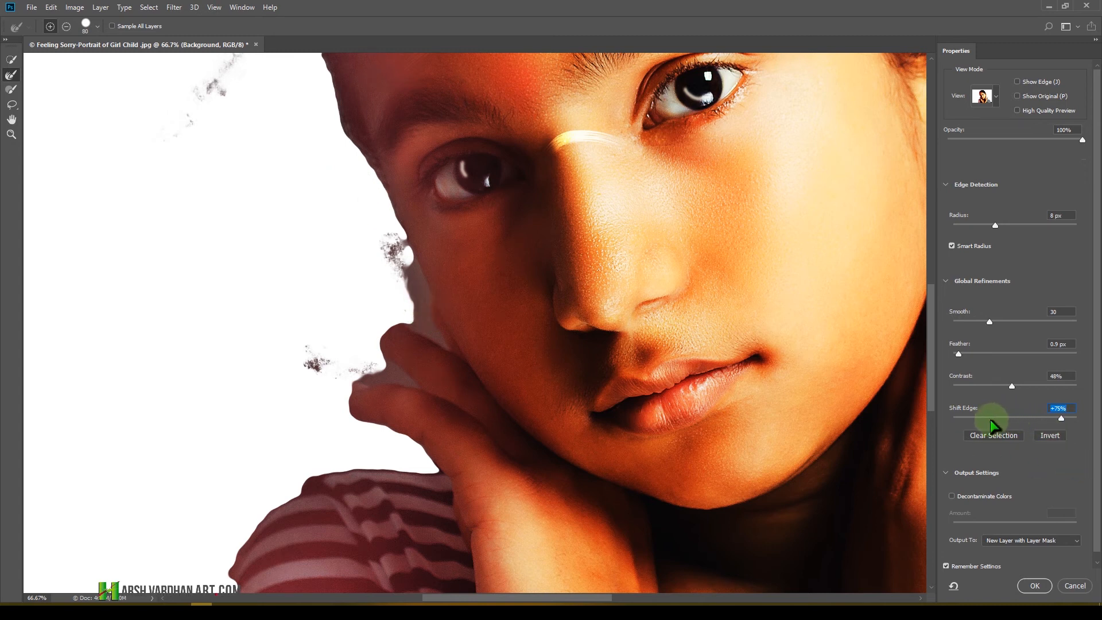
{"action": "left_click_drag", "start_coordinate": [954, 419], "coordinate": [932, 419]}
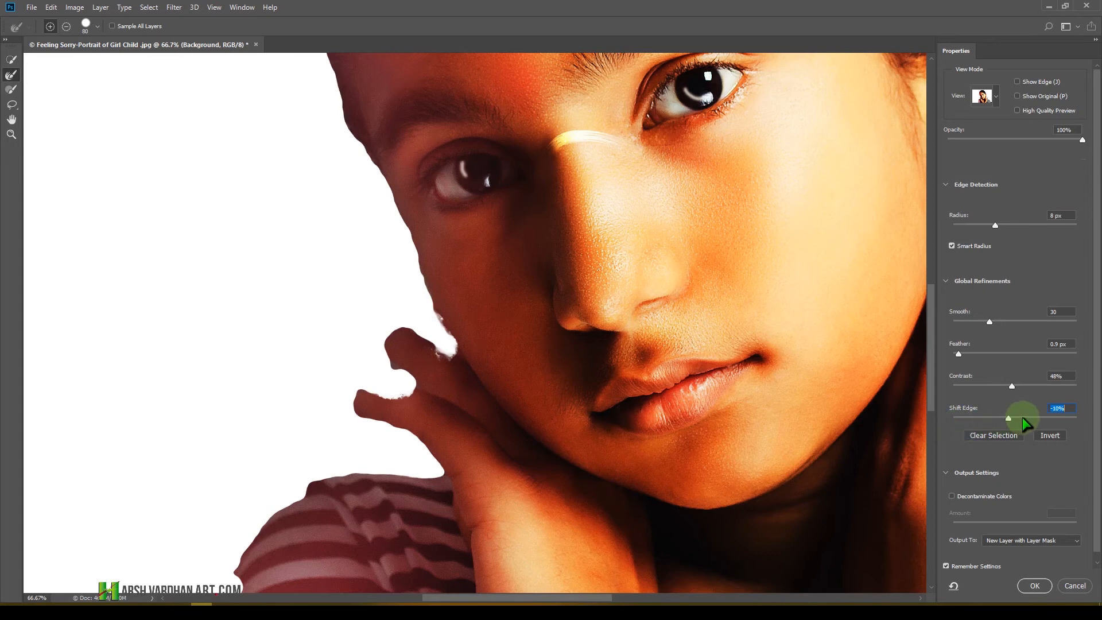
{"action": "left_click_drag", "start_coordinate": [1019, 422], "coordinate": [1011, 424]}
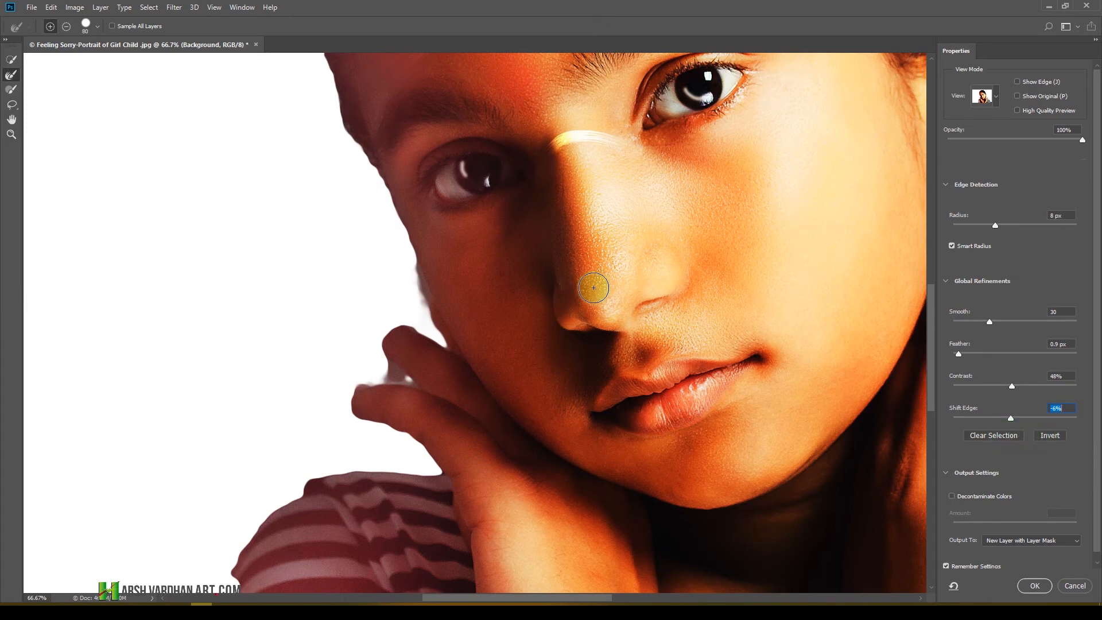
Step: Clear the entire selection and undo the clearing
{"action": "key", "text": "super+minus"}
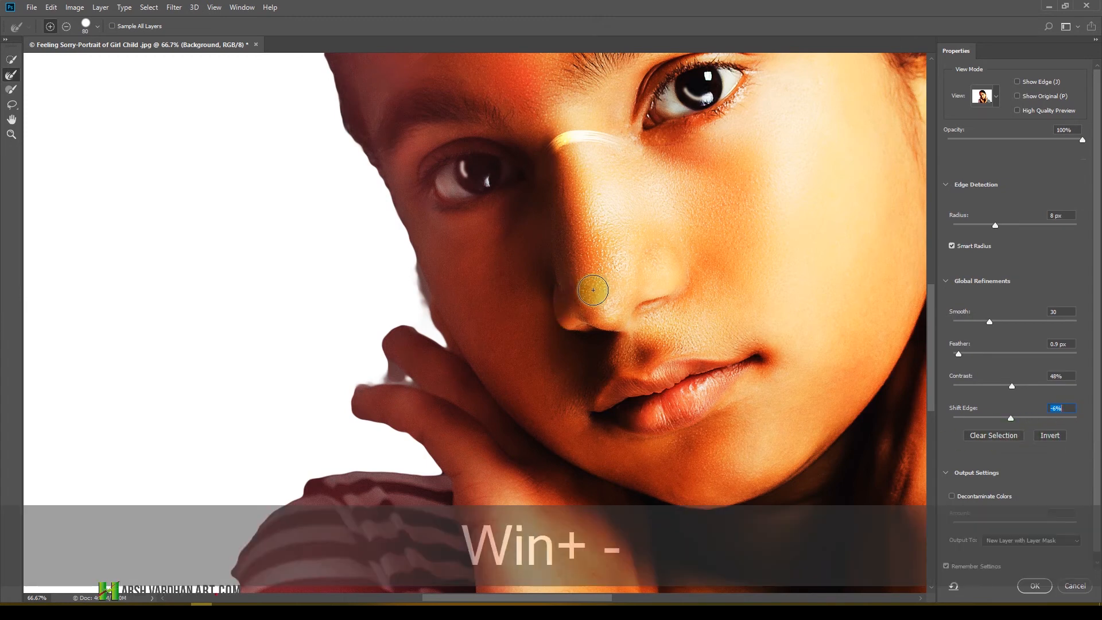
{"action": "key", "text": "ctrl+space"}
{"action": "left_click_drag", "start_coordinate": [721, 234], "coordinate": [661, 252]}
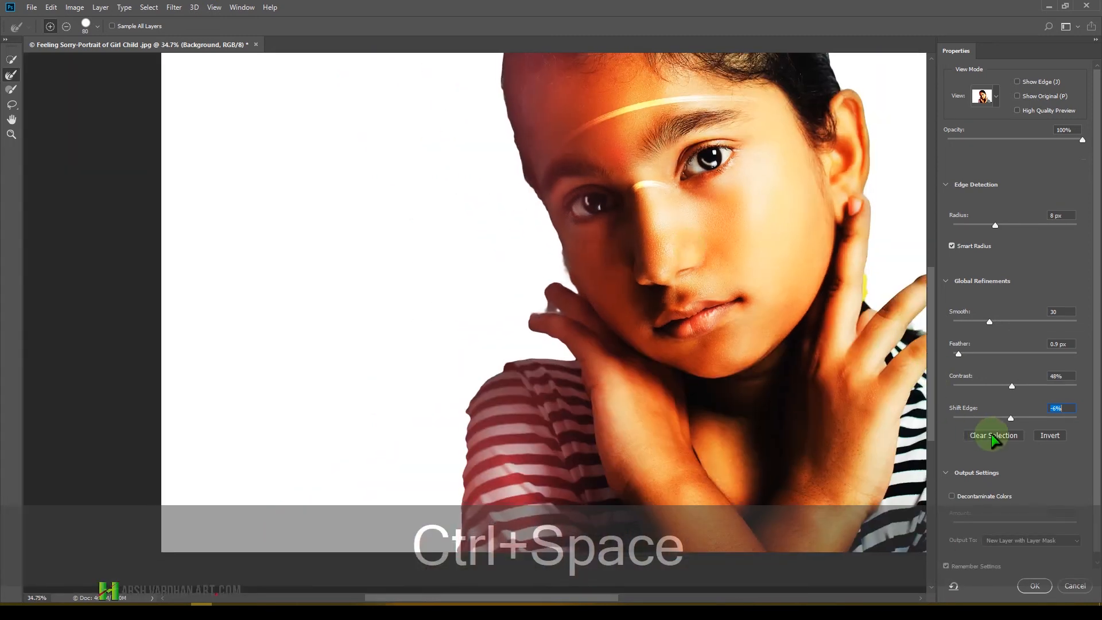
{"action": "key", "text": "ctrl+space"}
{"action": "left_click_drag", "start_coordinate": [780, 334], "coordinate": [712, 345]}
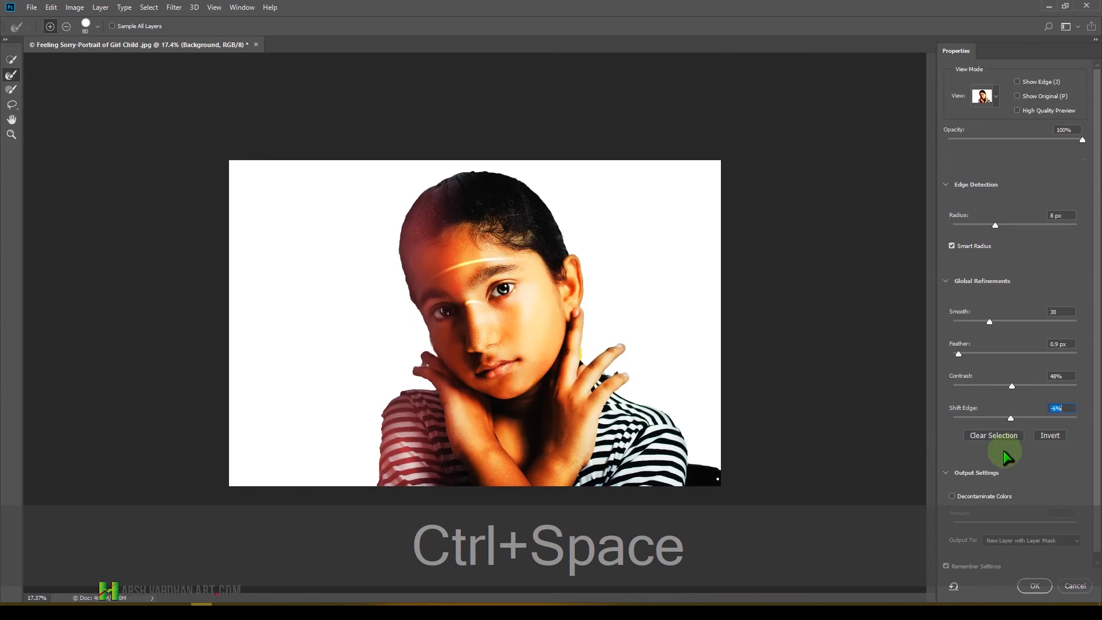
{"action": "left_click", "coordinate": [993, 435]}
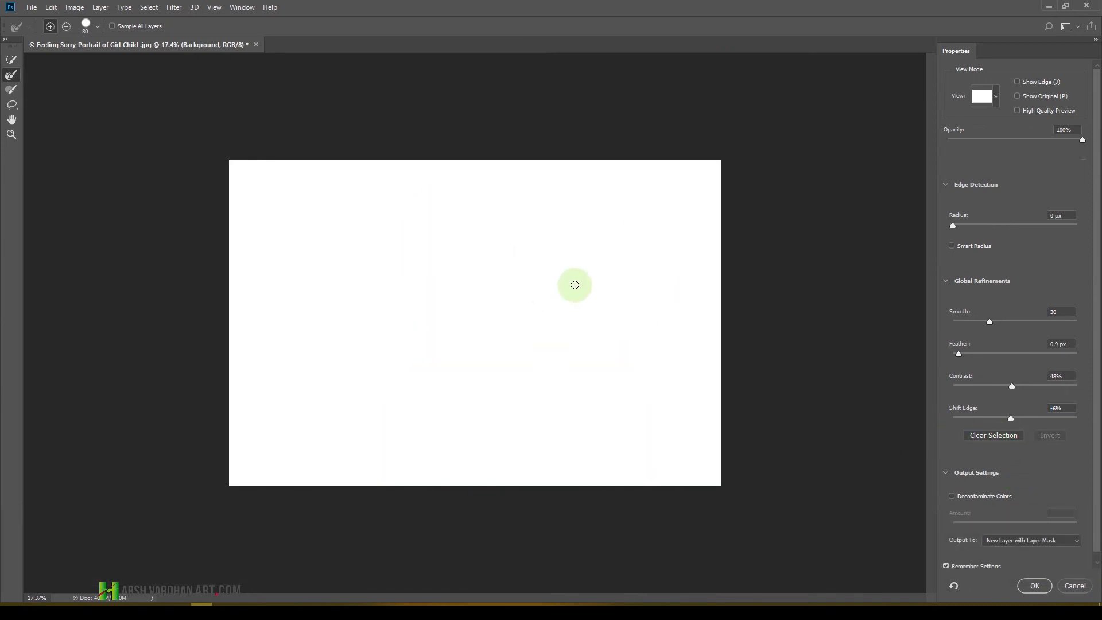
{"action": "key", "text": "ctrl"}
{"action": "key", "text": "ctrl+z"}
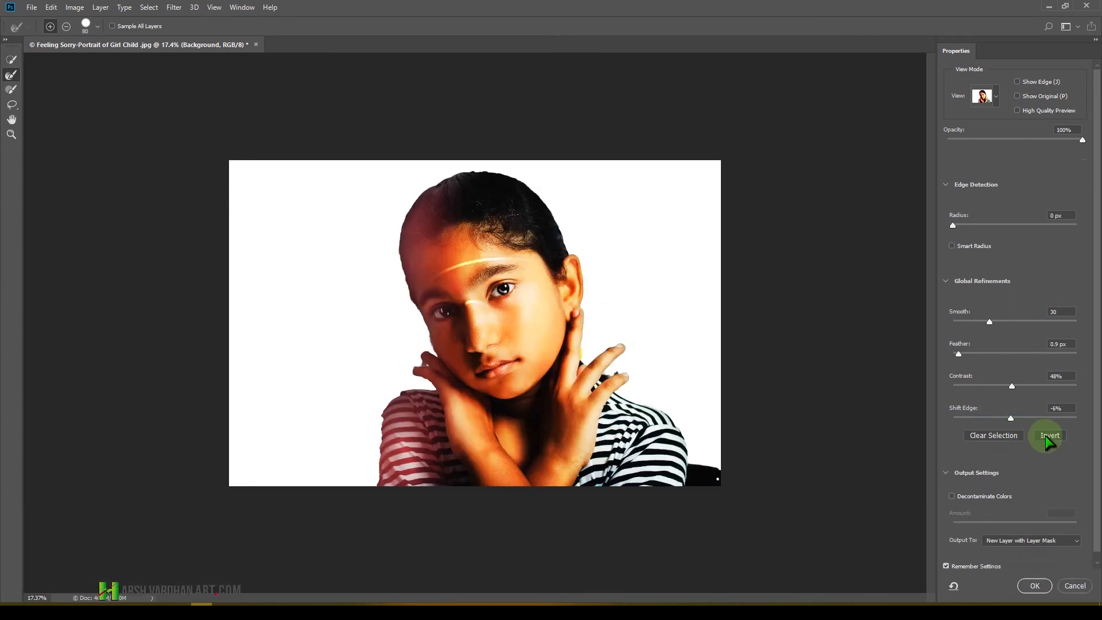
Step: Invert the selection to show the background instead of the girl, and invert it back
{"action": "left_click", "coordinate": [1062, 437]}
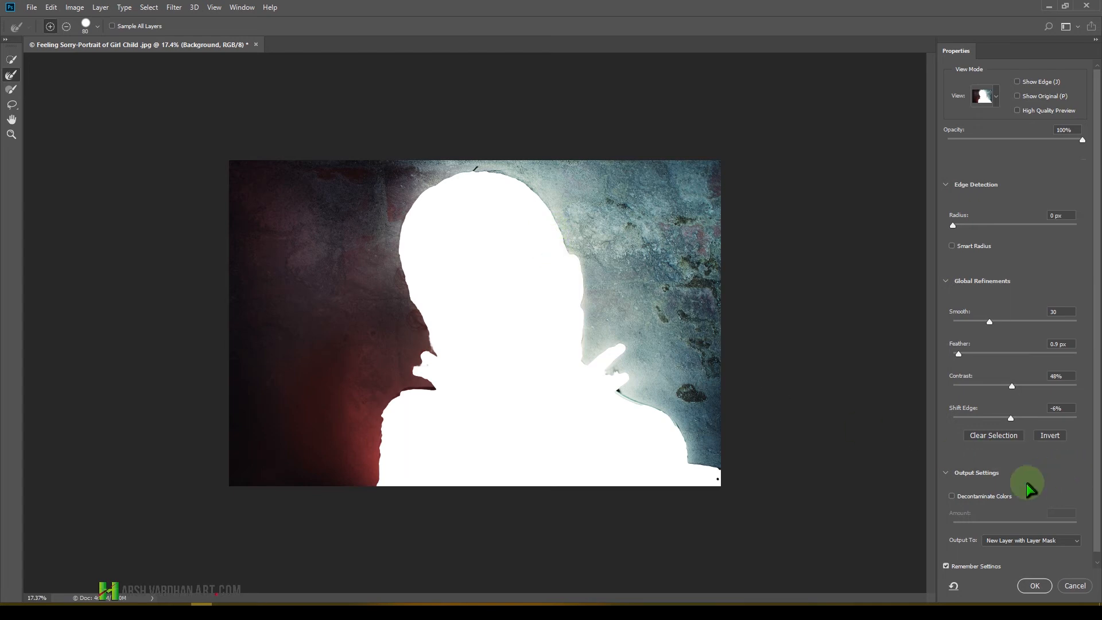
{"action": "left_click_drag", "start_coordinate": [1097, 416], "coordinate": [1095, 510]}
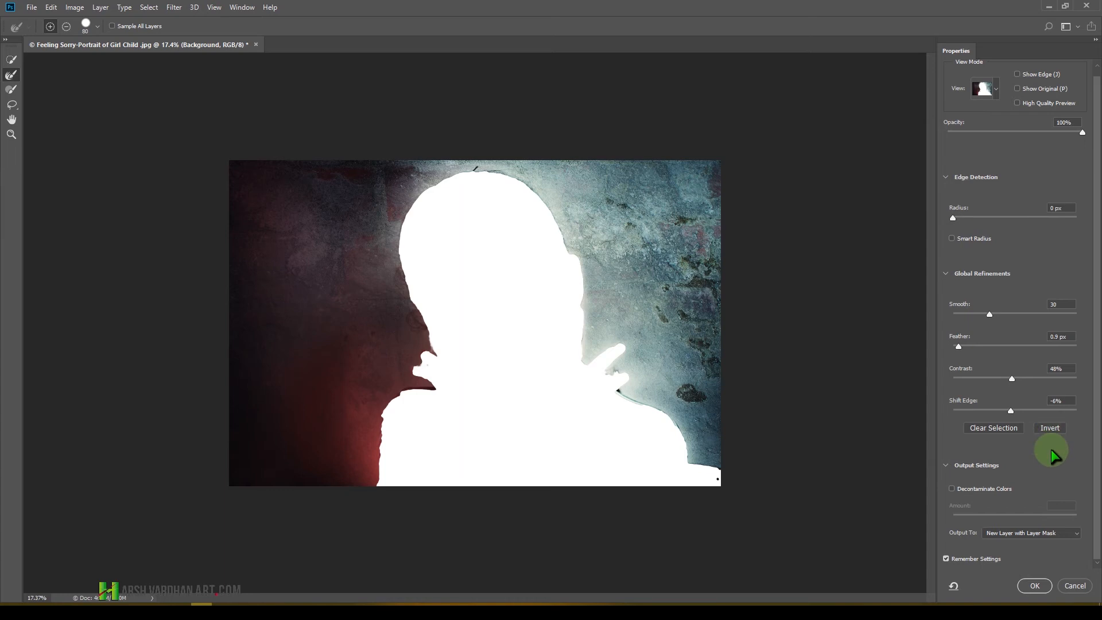
{"action": "key", "text": "ctrl+shift+i"}
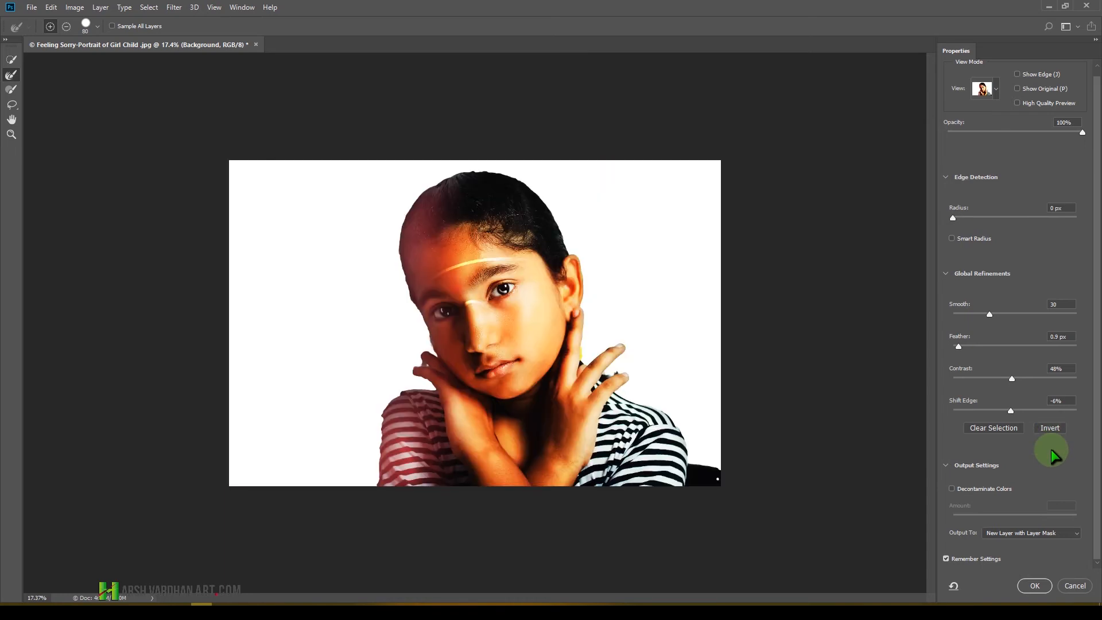
Step: Compare the edges around the fingers of both hands with Decontaminate Colors at 100% and without it, leaving the option off
{"action": "key", "text": "super+equal"}
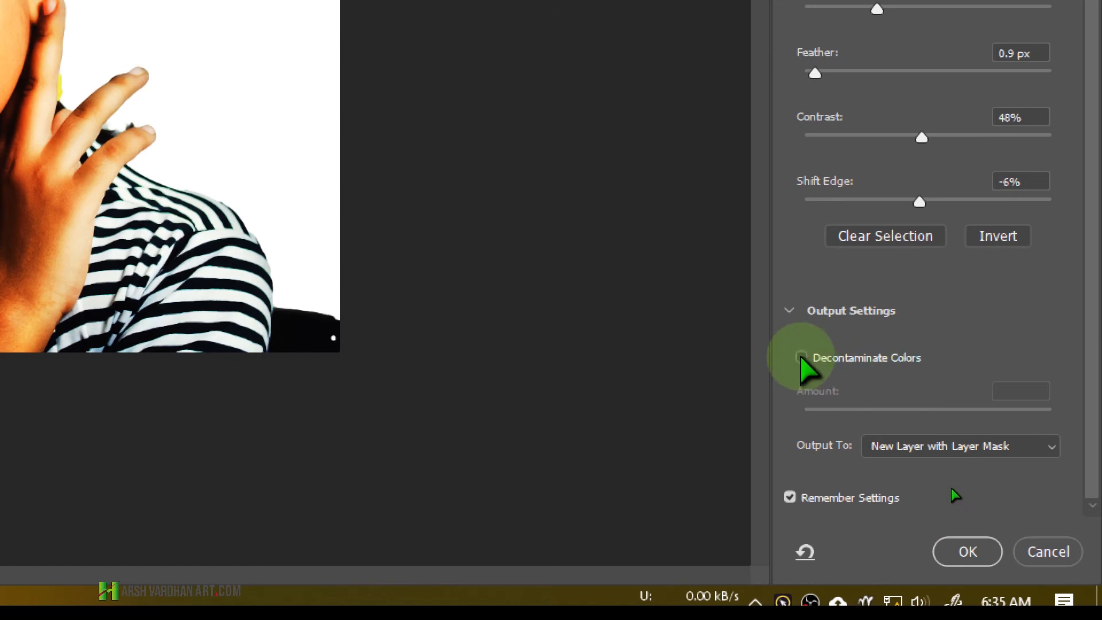
{"action": "left_click", "coordinate": [801, 357]}
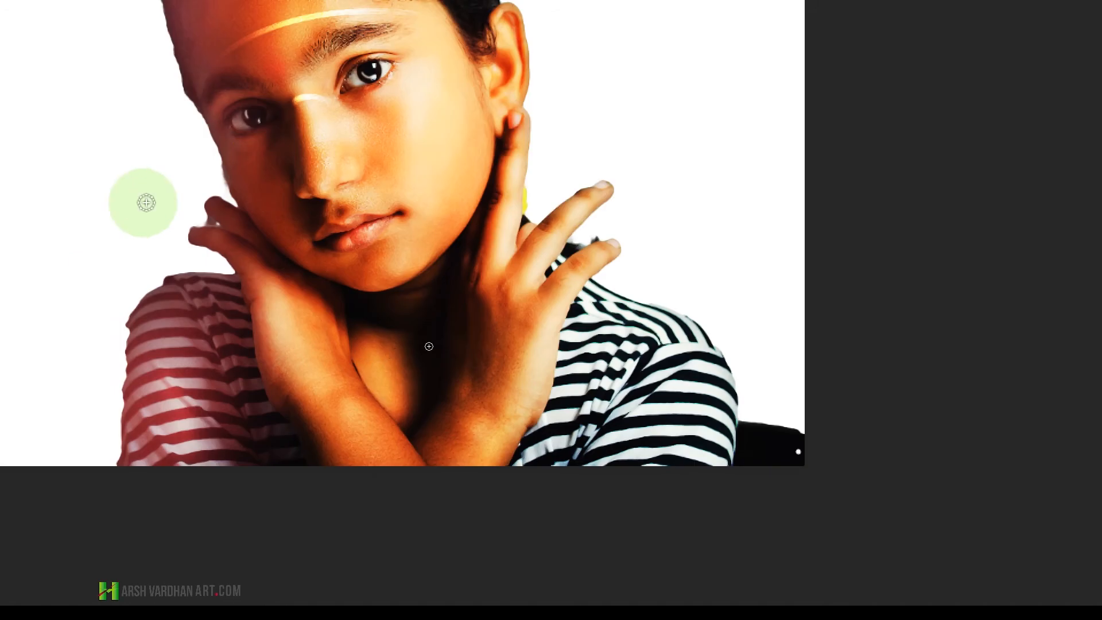
{"action": "key", "text": "ctrl+space"}
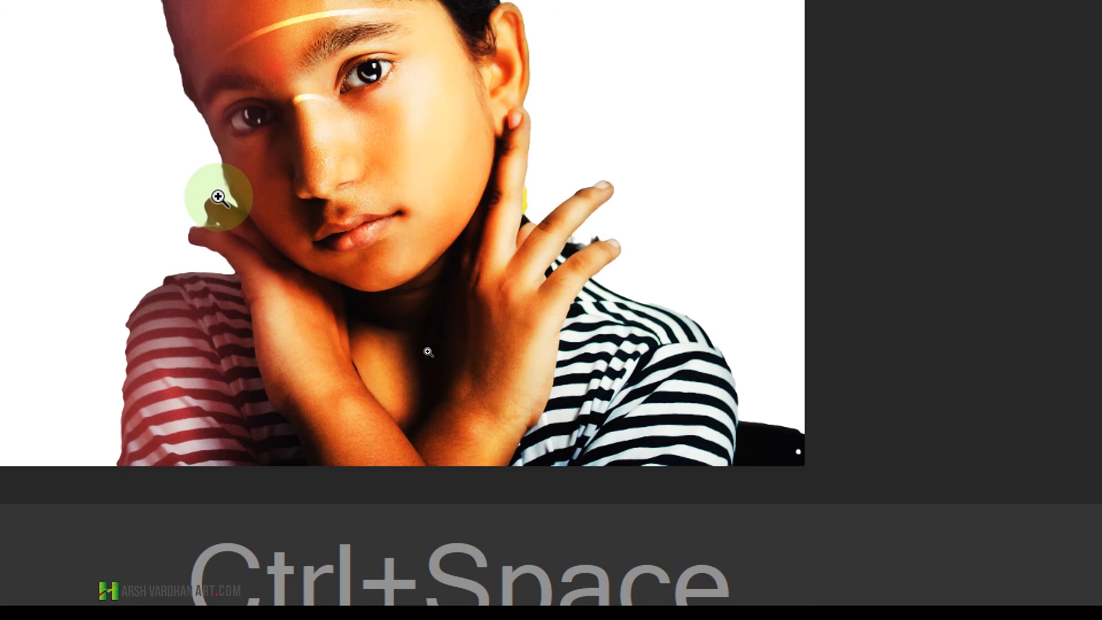
{"action": "left_click", "coordinate": [219, 190], "text": "ctrl"}
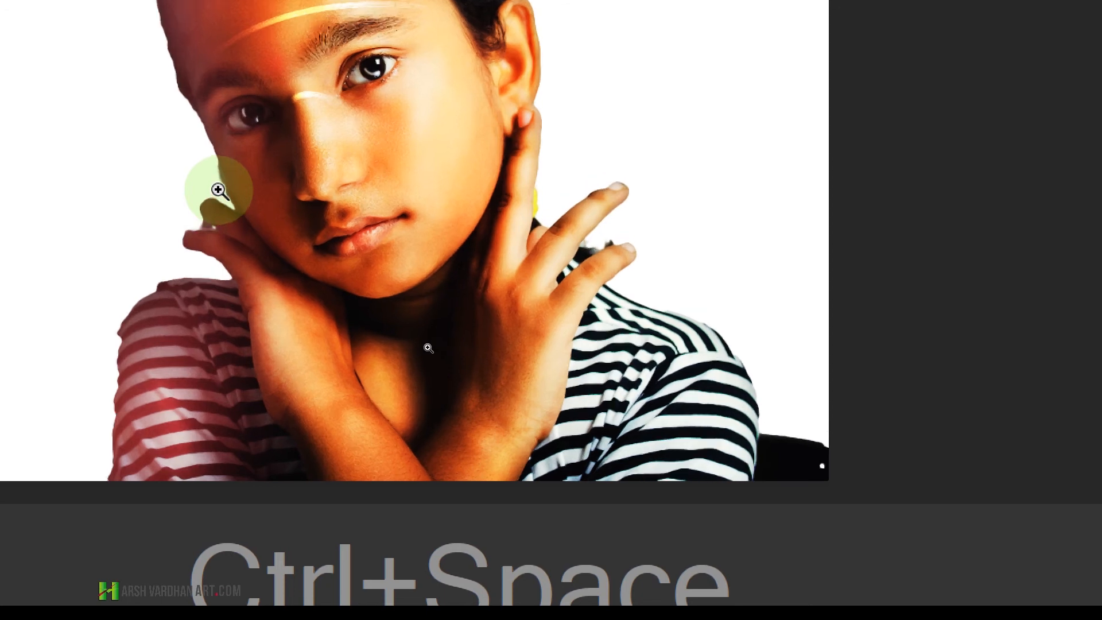
{"action": "left_click_drag", "start_coordinate": [218, 188], "coordinate": [290, 234]}
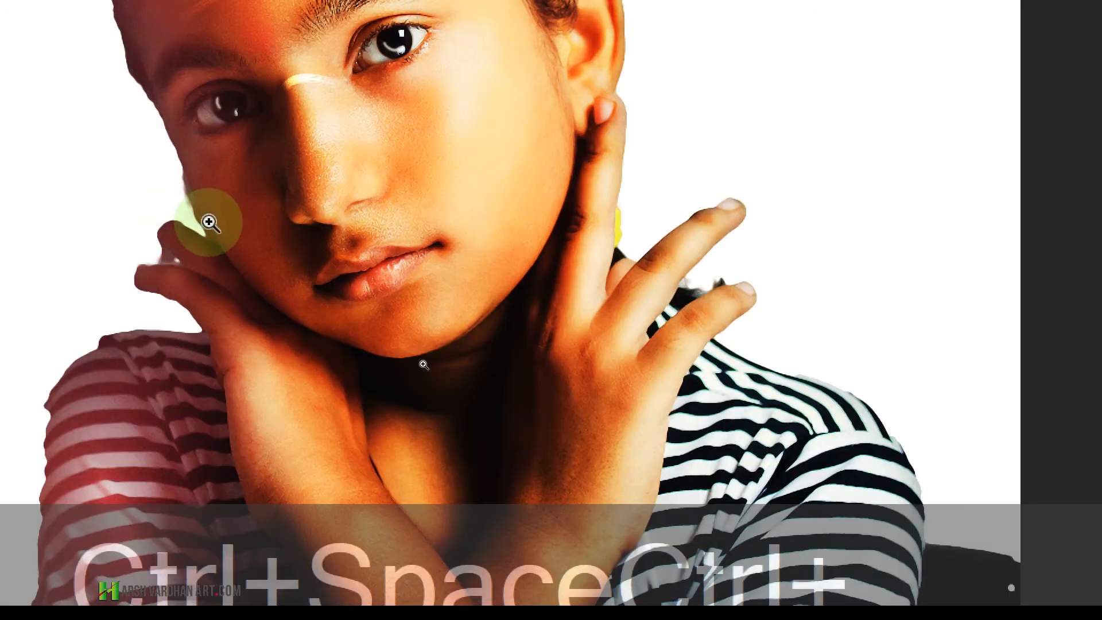
{"action": "left_click_drag", "start_coordinate": [204, 214], "coordinate": [227, 217]}
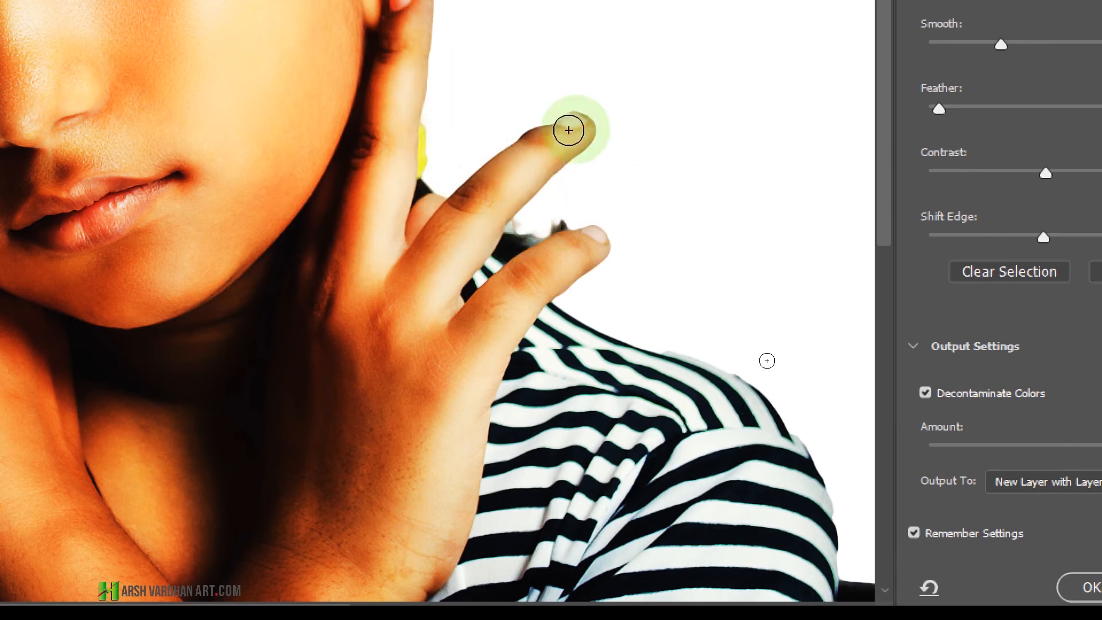
{"action": "mouse_move", "coordinate": [543, 239]}
{"action": "left_mouse_down"}
{"action": "mouse_move", "coordinate": [563, 223]}
{"action": "mouse_move", "coordinate": [524, 247]}
{"action": "mouse_move", "coordinate": [543, 217]}
{"action": "mouse_move", "coordinate": [520, 234]}
{"action": "mouse_move", "coordinate": [599, 287]}
{"action": "left_mouse_up"}
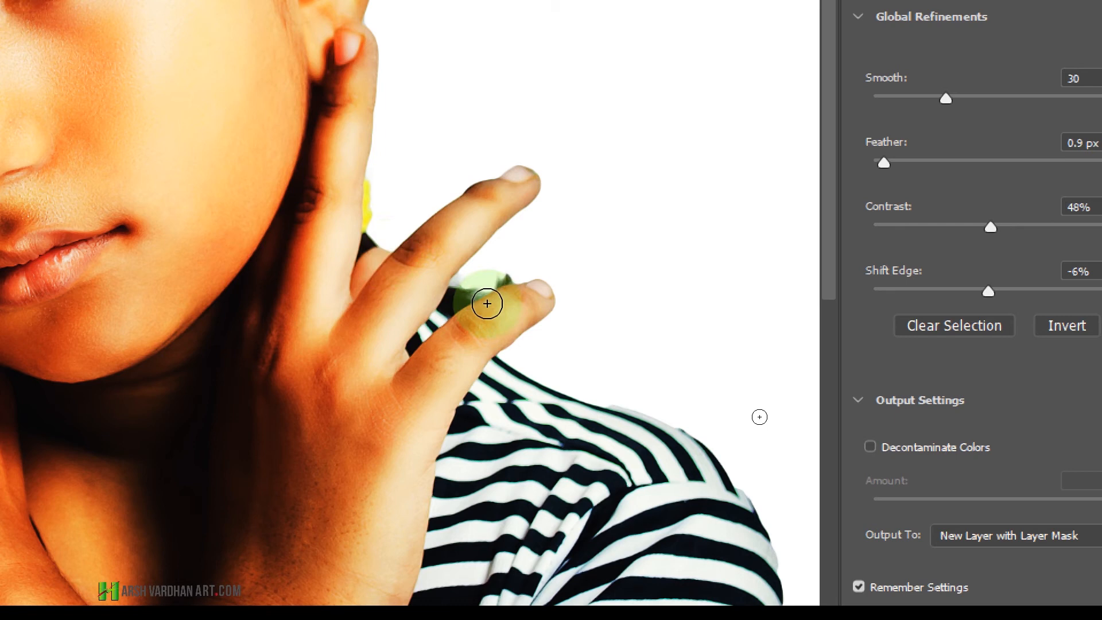
{"action": "left_click", "coordinate": [870, 447]}
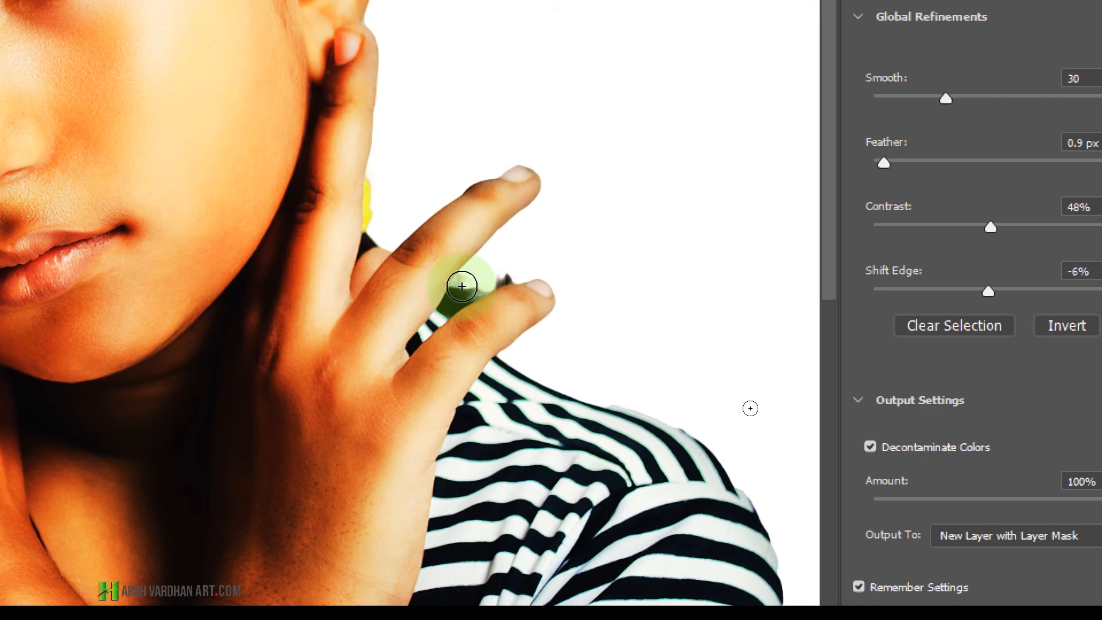
{"action": "left_click", "coordinate": [870, 448]}
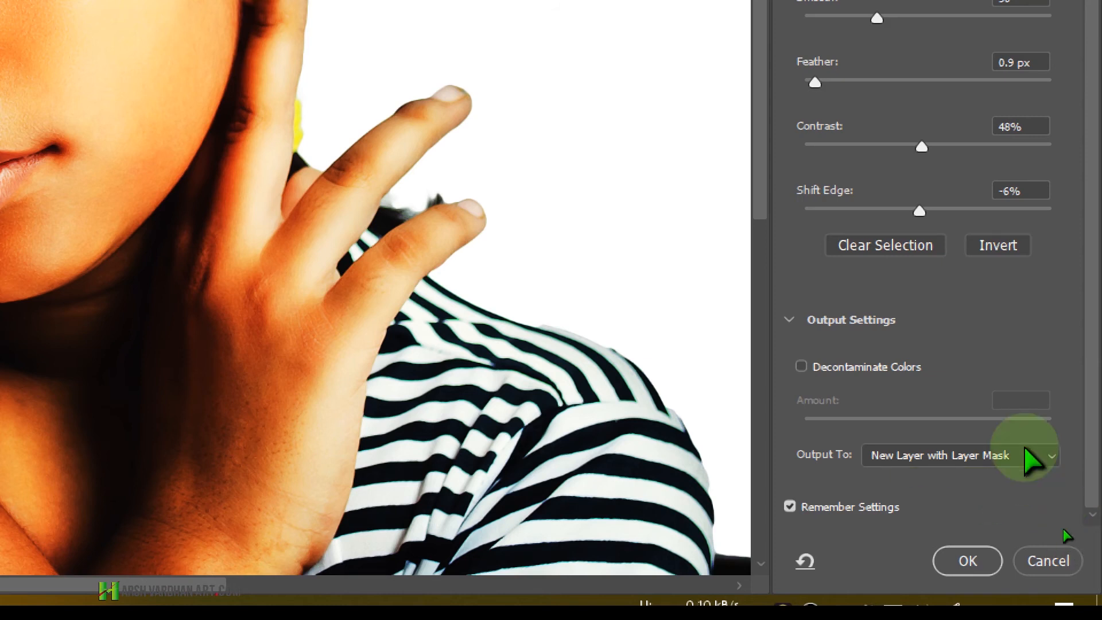
Step: Try Selection, Layer Mask and New Layer as the output destination, ending on New Layer with Layer Mask
{"action": "left_click", "coordinate": [1027, 454]}
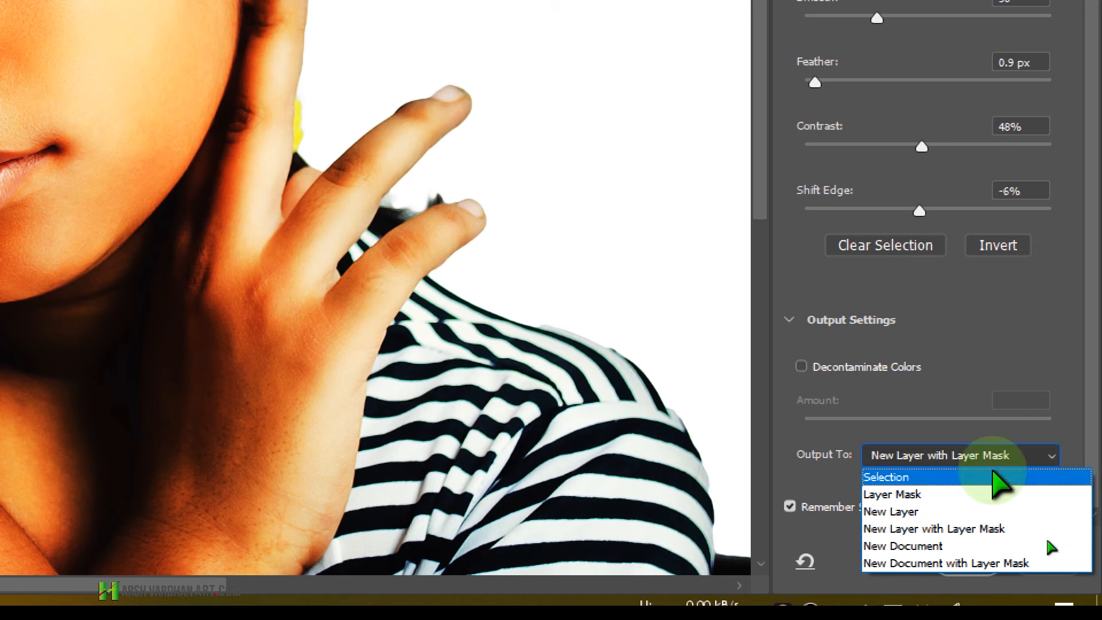
{"action": "left_click", "coordinate": [994, 477]}
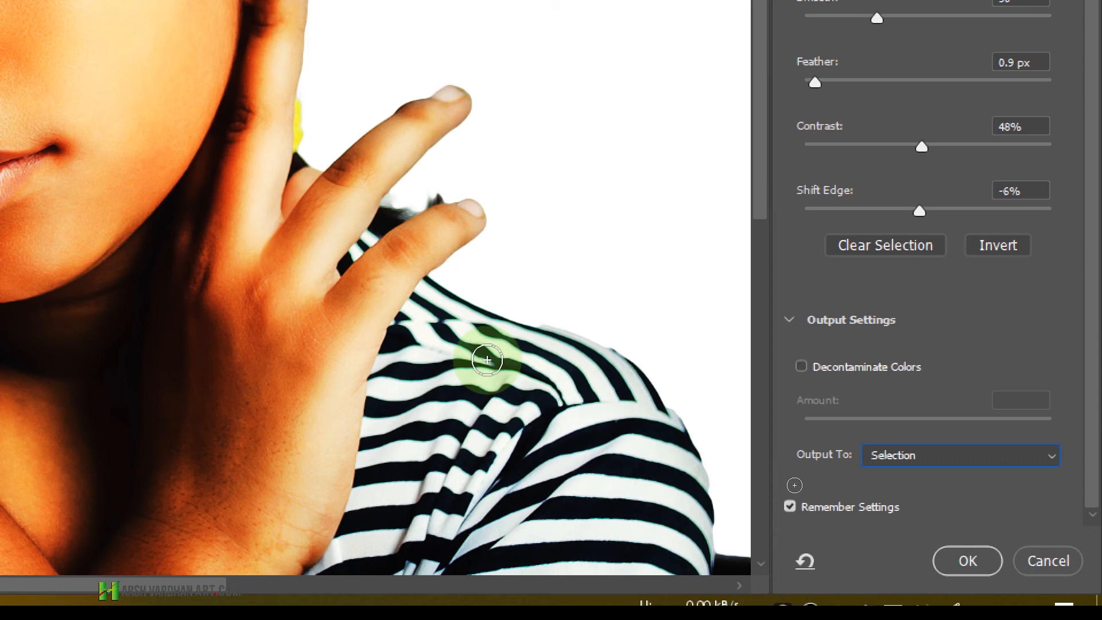
{"action": "left_click", "coordinate": [947, 455]}
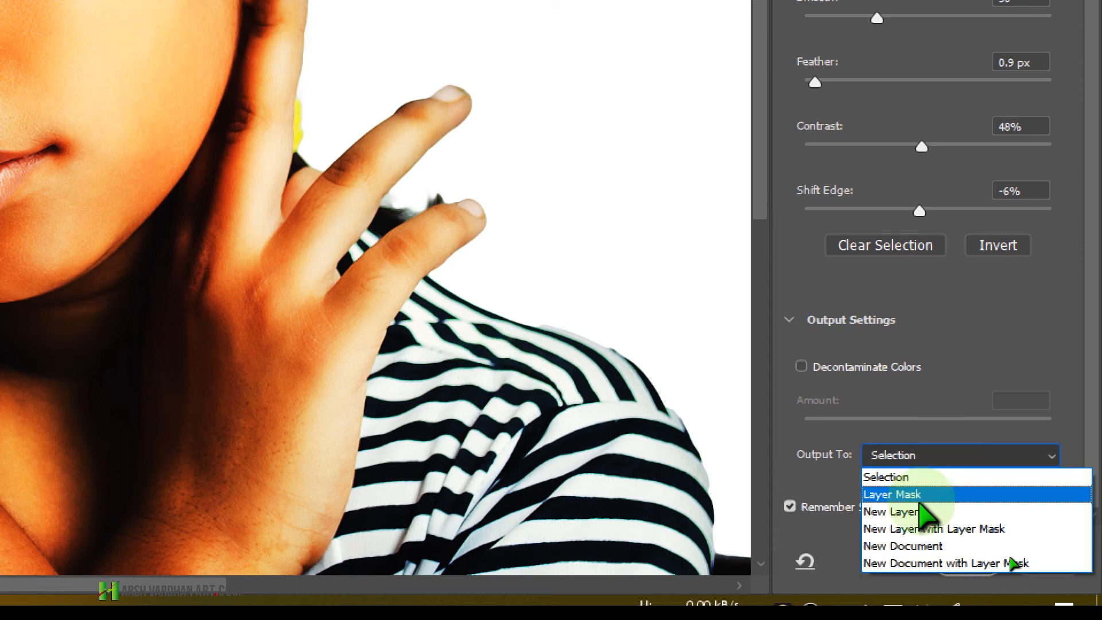
{"action": "left_click", "coordinate": [923, 494]}
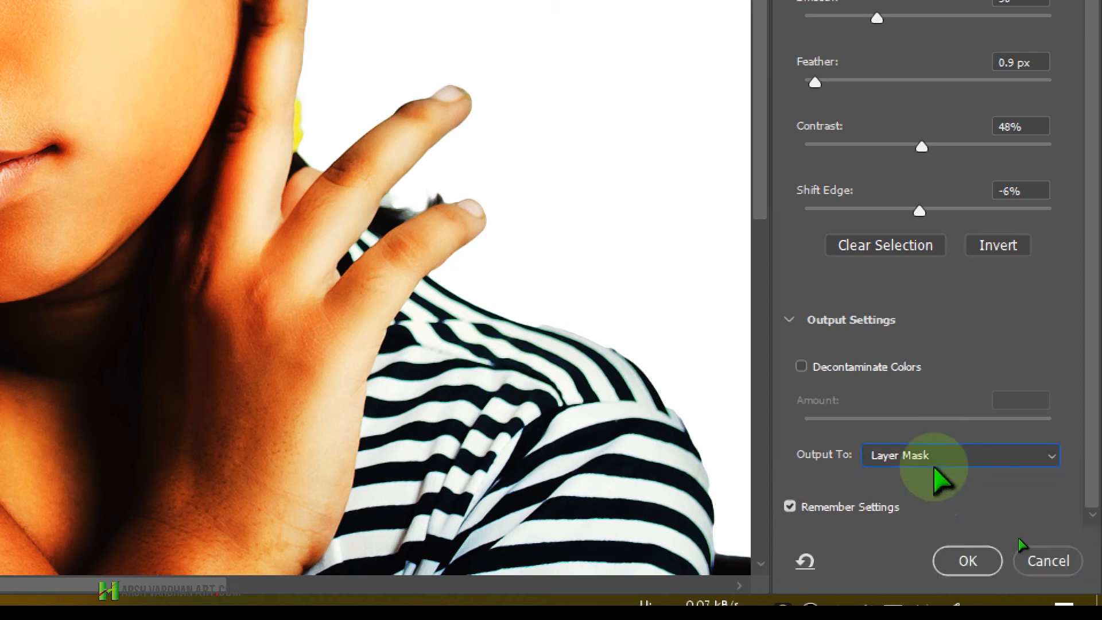
{"action": "left_click", "coordinate": [935, 465]}
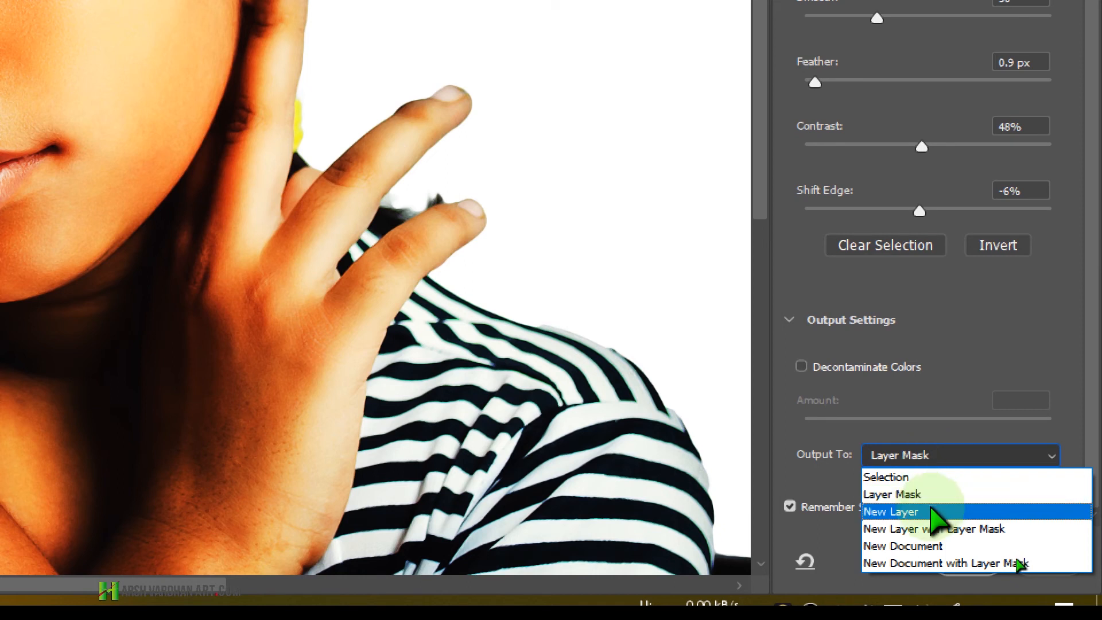
{"action": "left_click", "coordinate": [937, 513]}
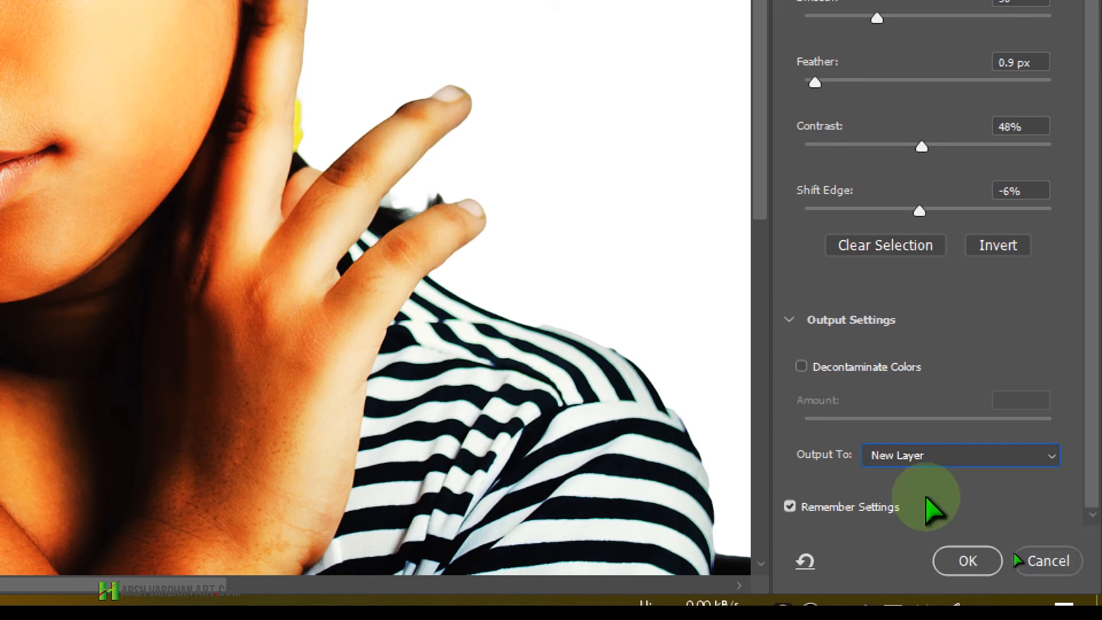
{"action": "left_click", "coordinate": [958, 466]}
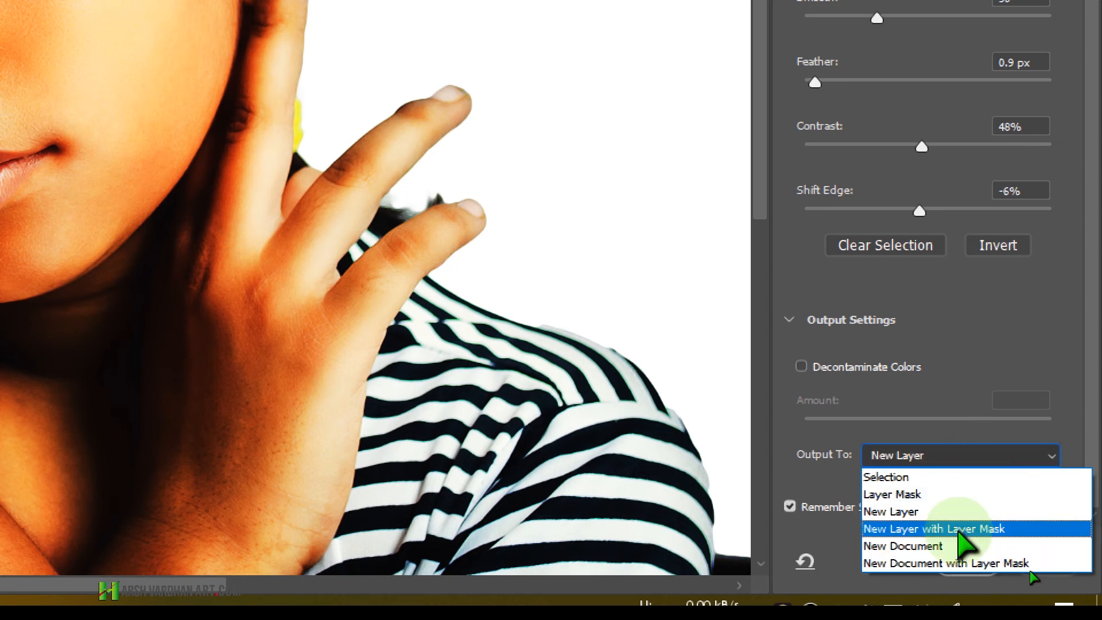
{"action": "left_click", "coordinate": [958, 529]}
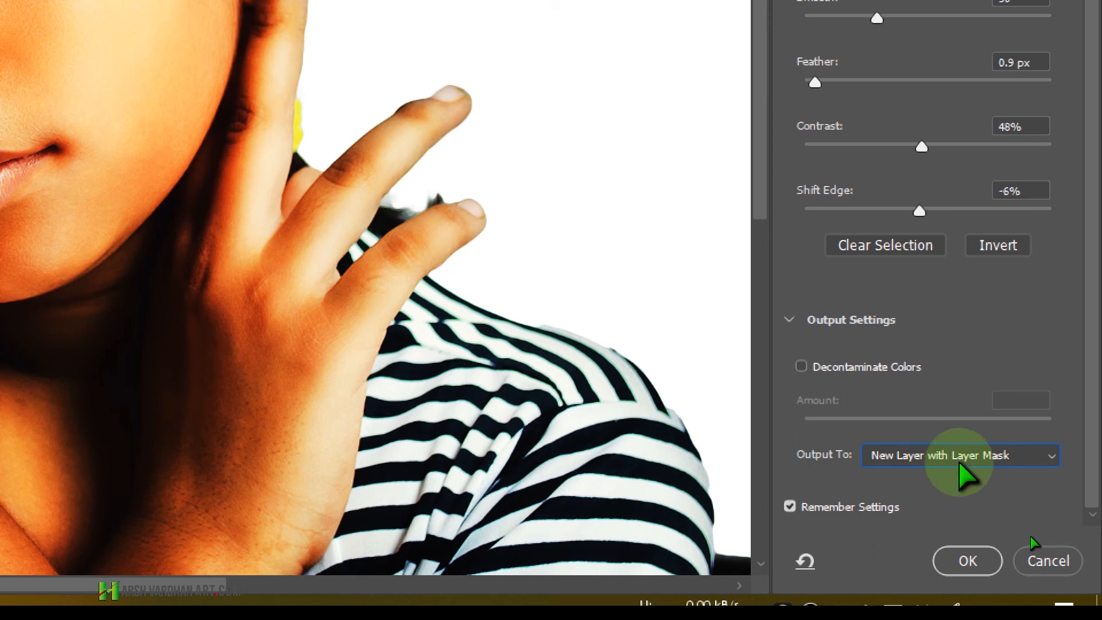
Step: Review the available output destinations and keep New Layer with Layer Mask chosen
{"action": "left_click", "coordinate": [960, 457]}
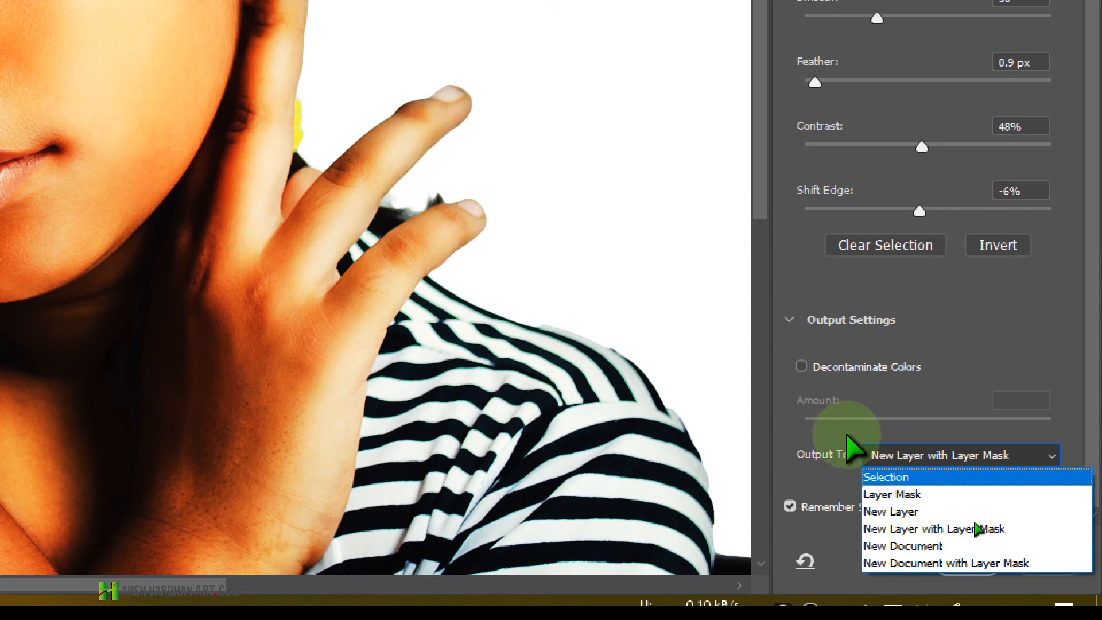
{"action": "left_click", "coordinate": [847, 435]}
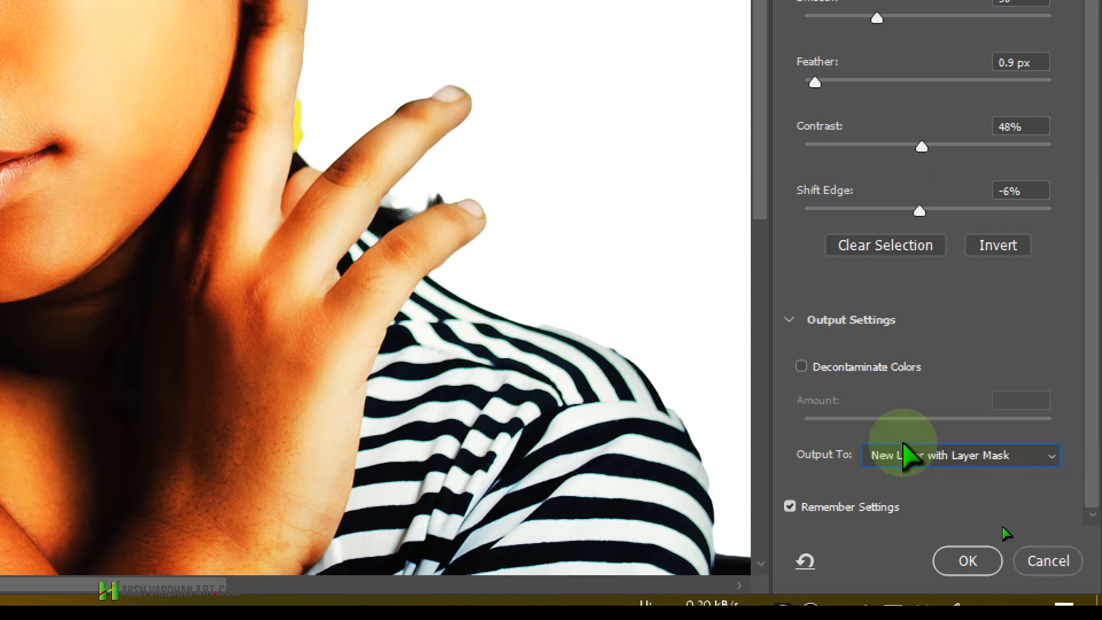
{"action": "left_click", "coordinate": [905, 453]}
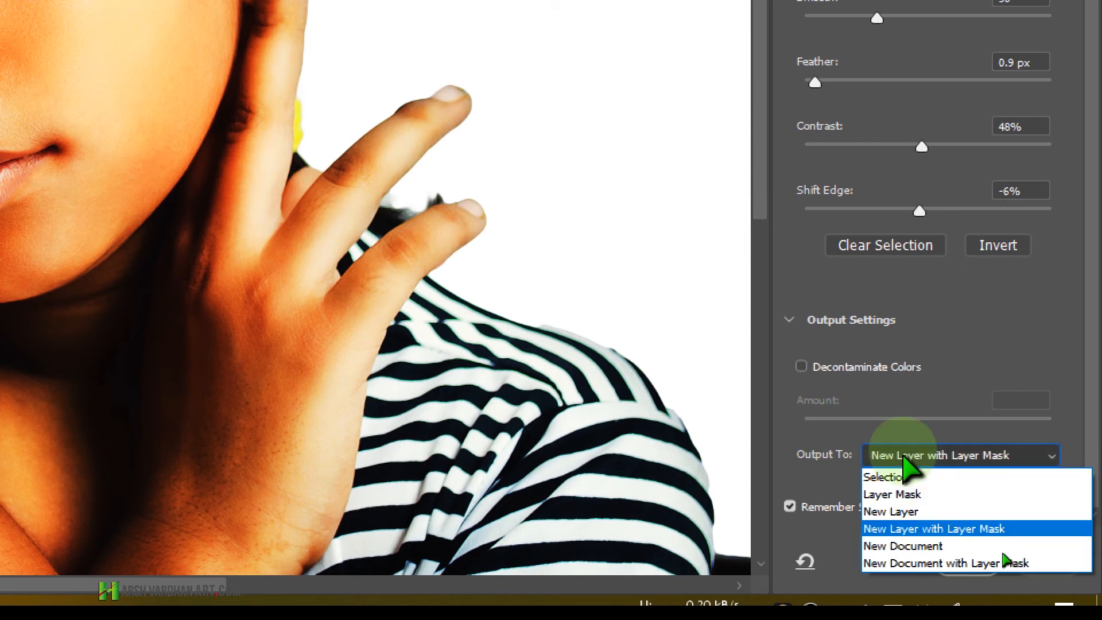
{"action": "left_click", "coordinate": [972, 529]}
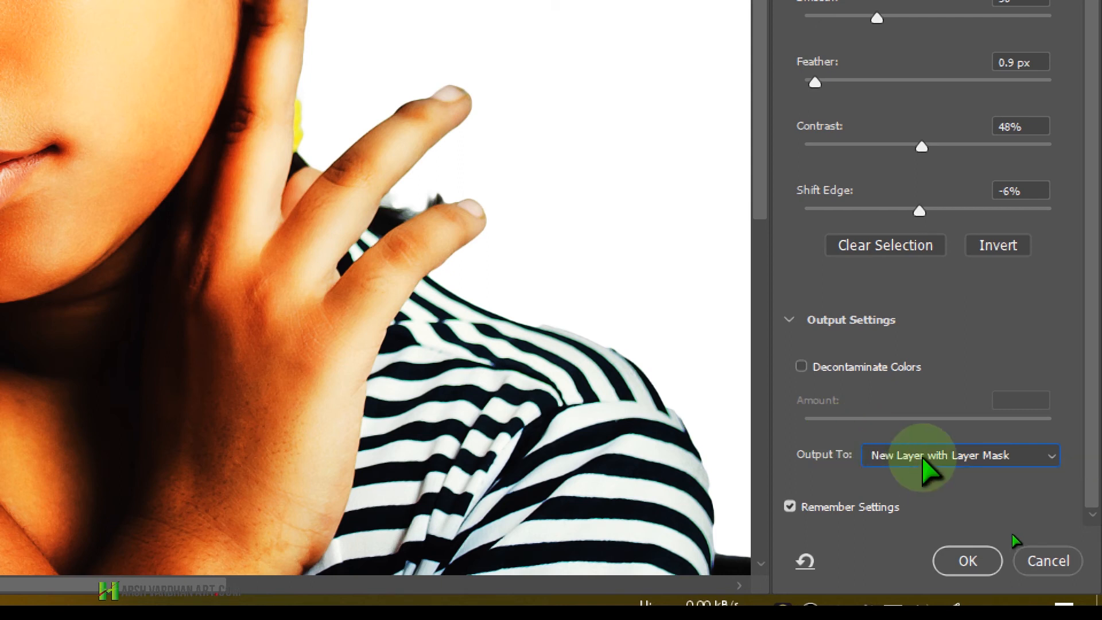
{"action": "left_click", "coordinate": [923, 456]}
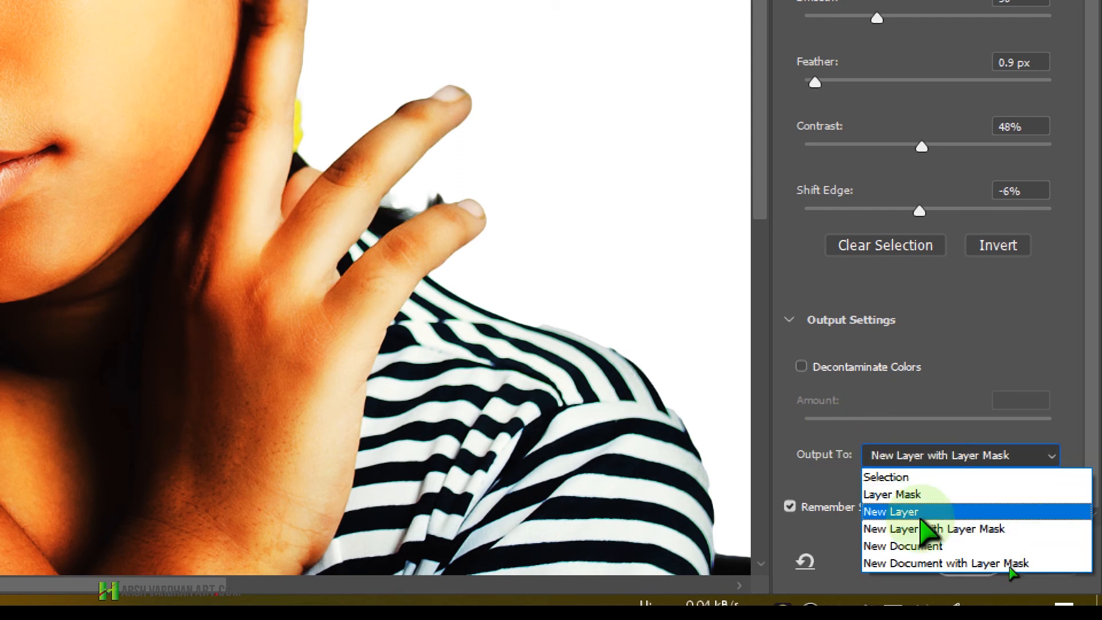
{"action": "left_click", "coordinate": [917, 531]}
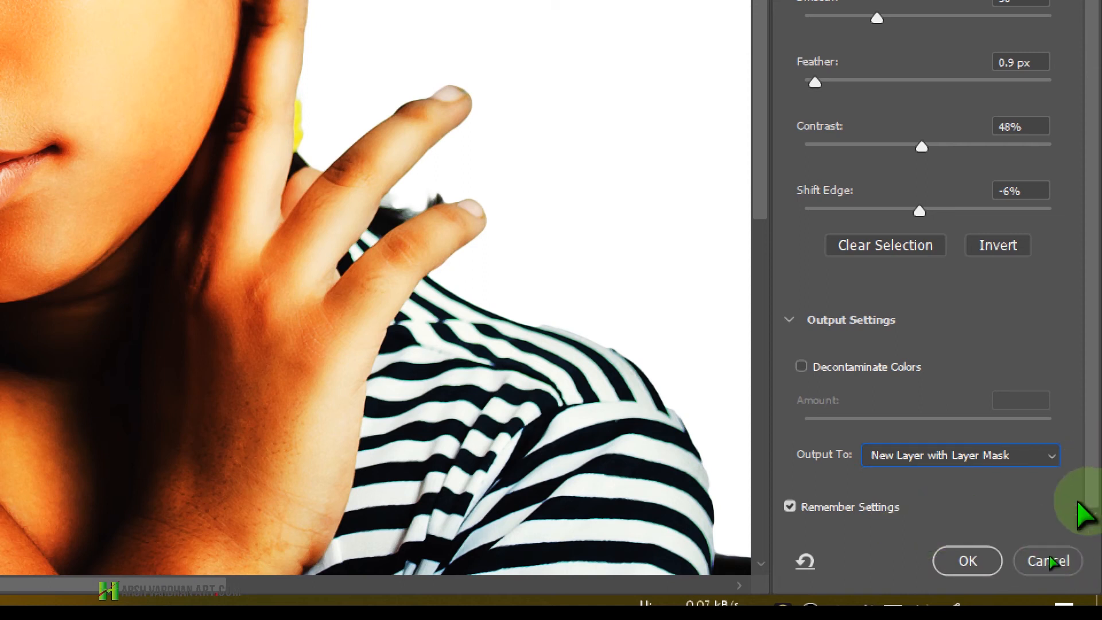
Step: Keep Remember Settings on, reset the Select and Mask workspace, and output the selection as a new layer with a layer mask
{"action": "left_click", "coordinate": [790, 508]}
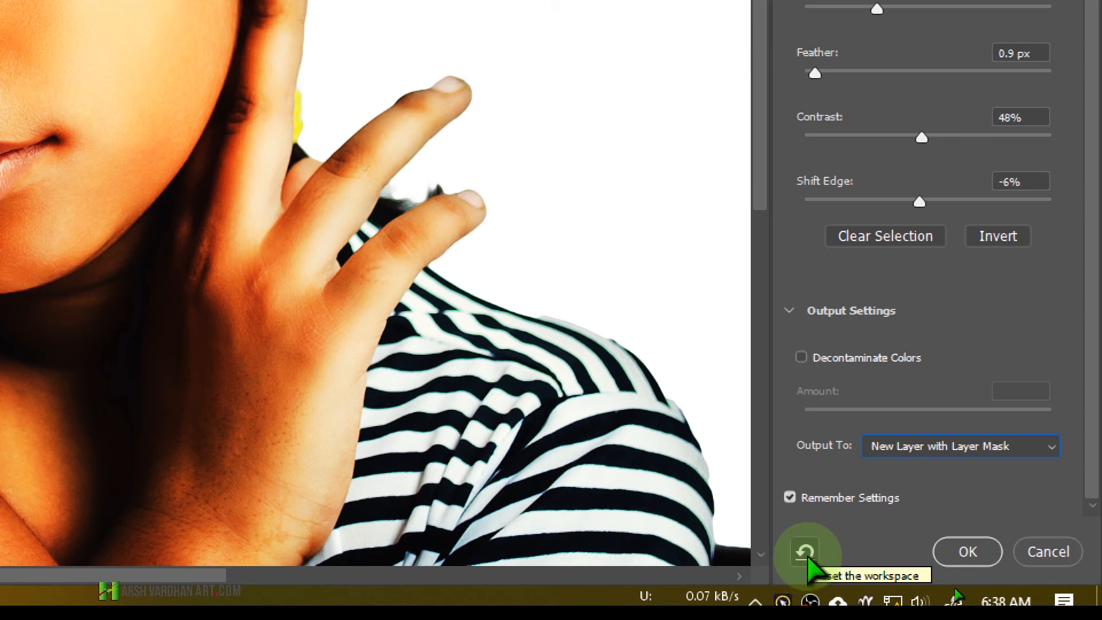
{"action": "left_click", "coordinate": [807, 554]}
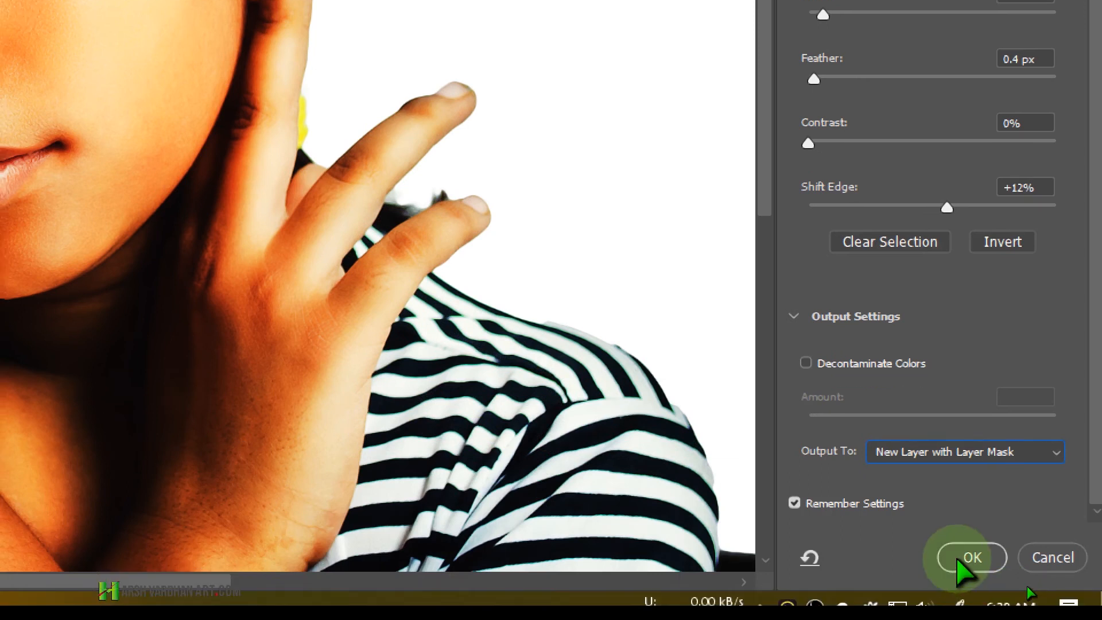
{"action": "left_click", "coordinate": [960, 561]}
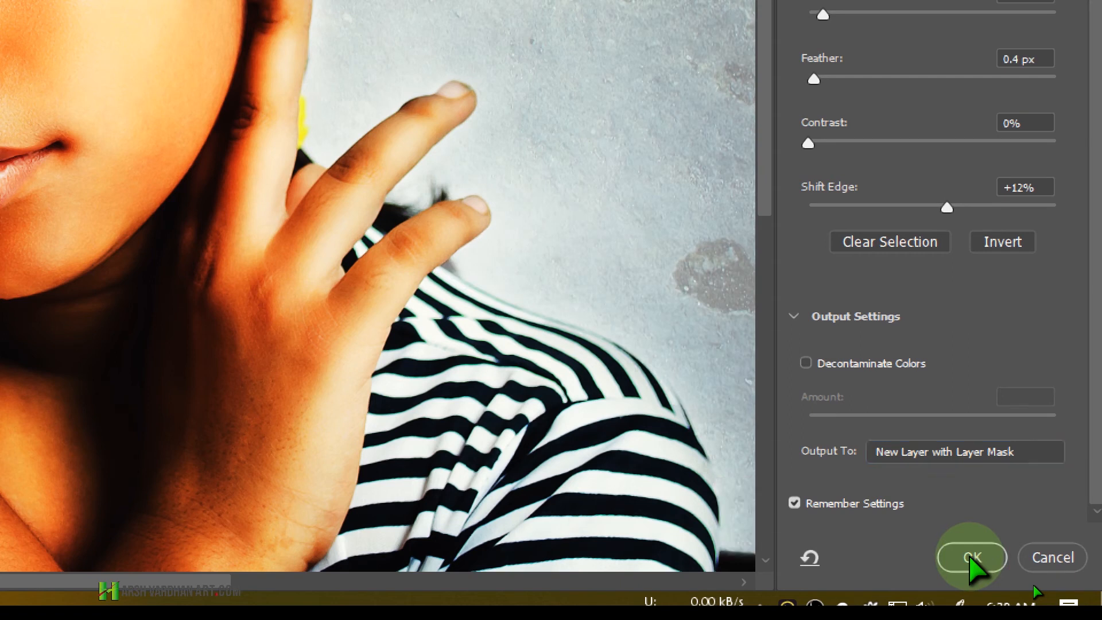
Step: Examine the girl's cutout on the transparent background and the layer mask on the Background copy layer
{"action": "key", "text": "super+minus"}
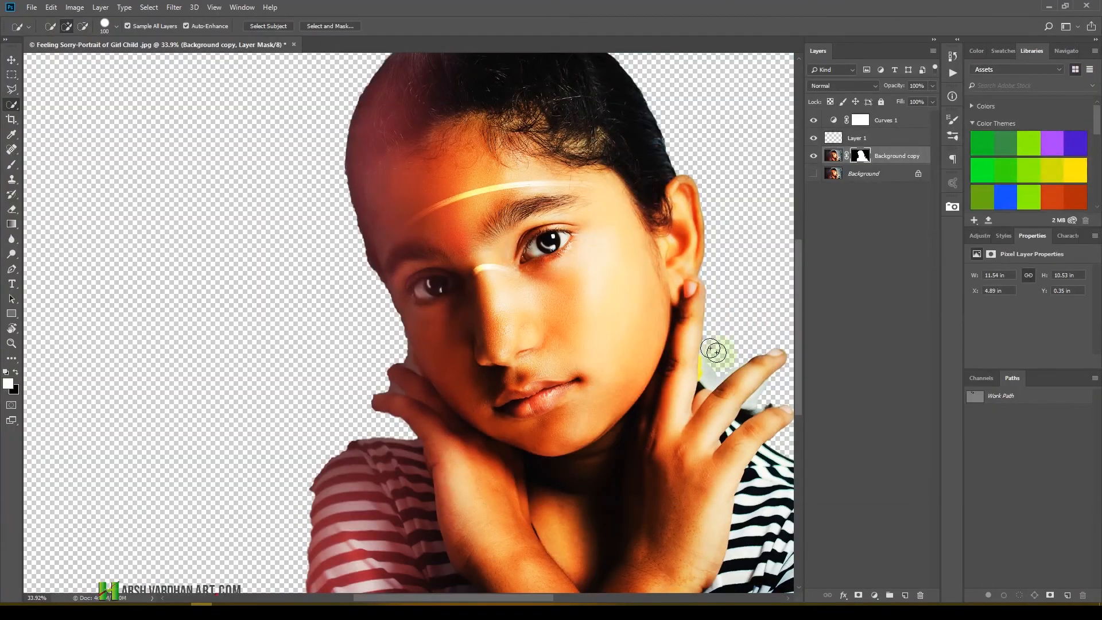
{"action": "key", "text": "ctrl+minus"}
{"action": "key", "text": "ctrl+minus"}
{"action": "key", "text": "ctrl+minus"}
{"action": "left_click_drag", "start_coordinate": [580, 301], "coordinate": [591, 308]}
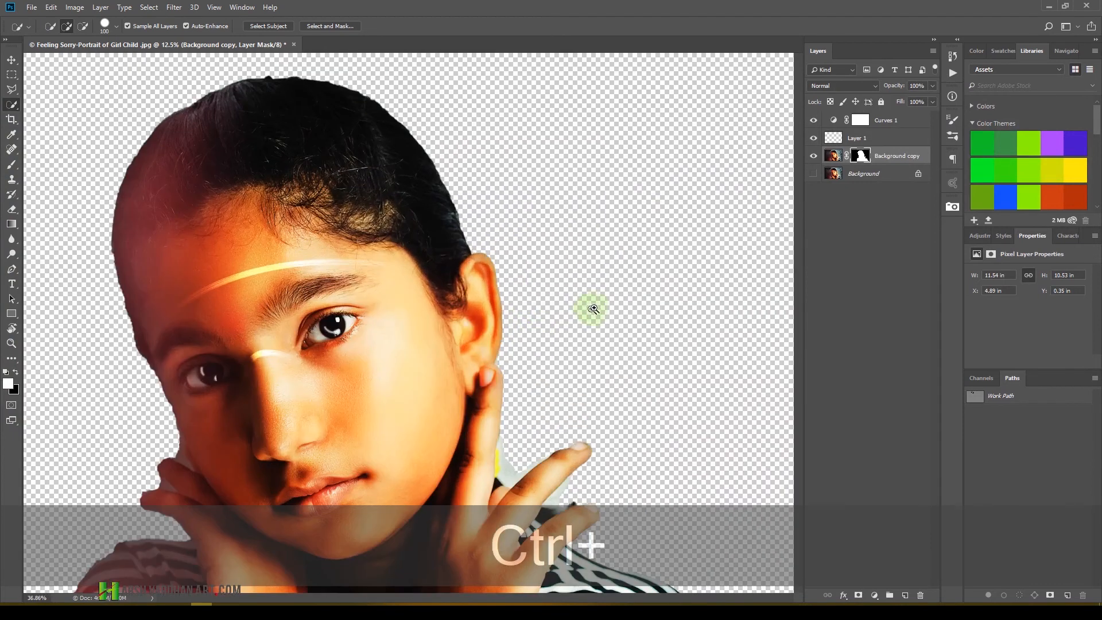
{"action": "key", "text": "ctrl+super+plus"}
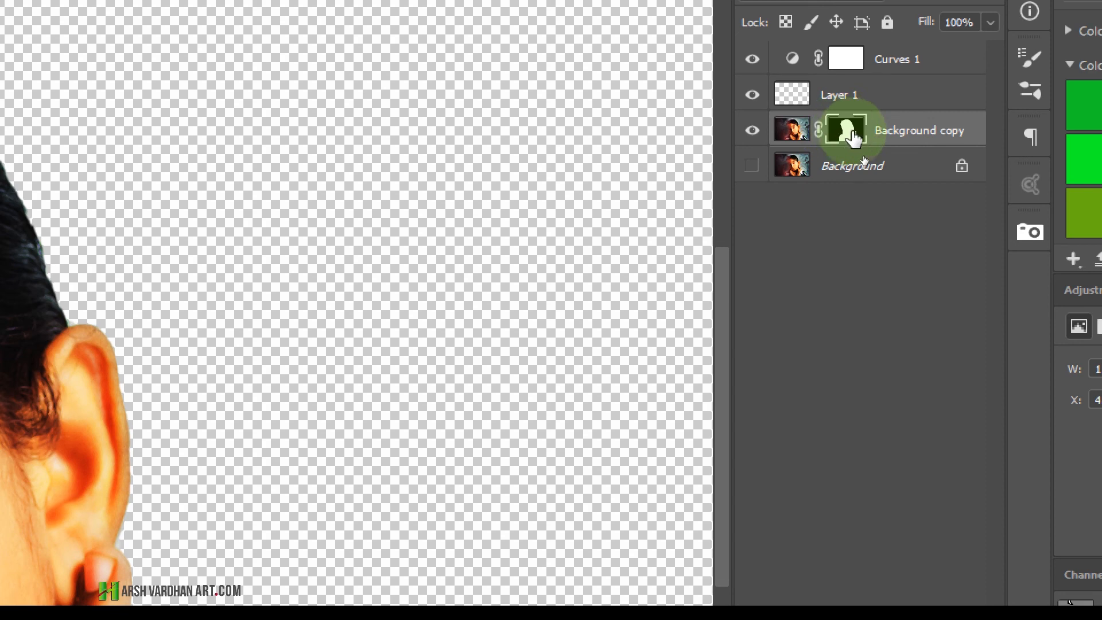
{"action": "key", "text": "super+minus"}
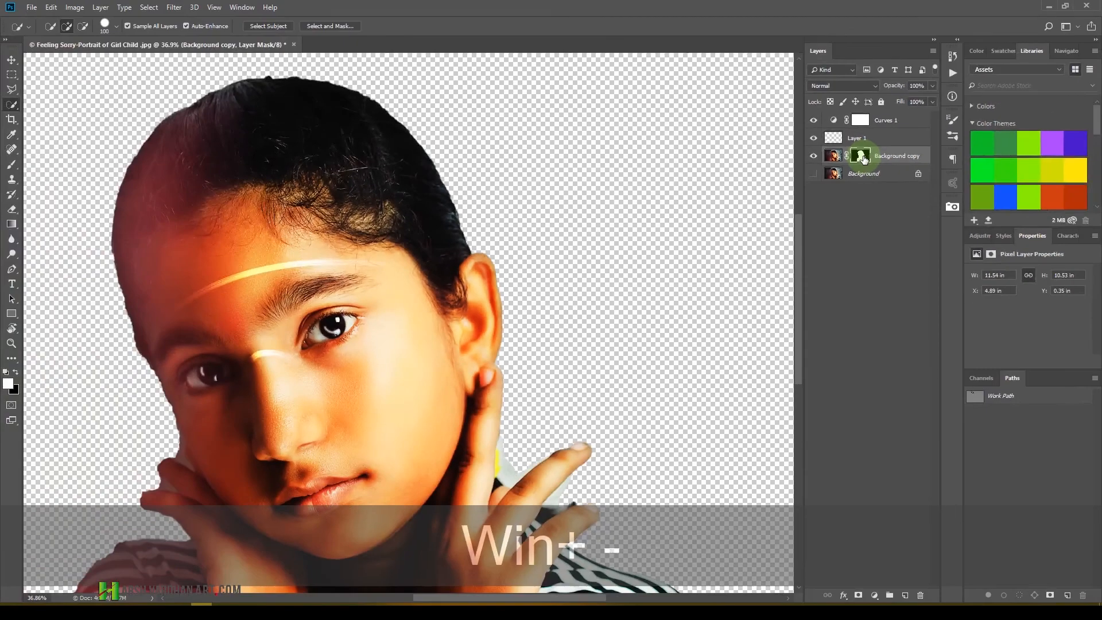
{"action": "left_click_drag", "start_coordinate": [625, 239], "coordinate": [603, 243]}
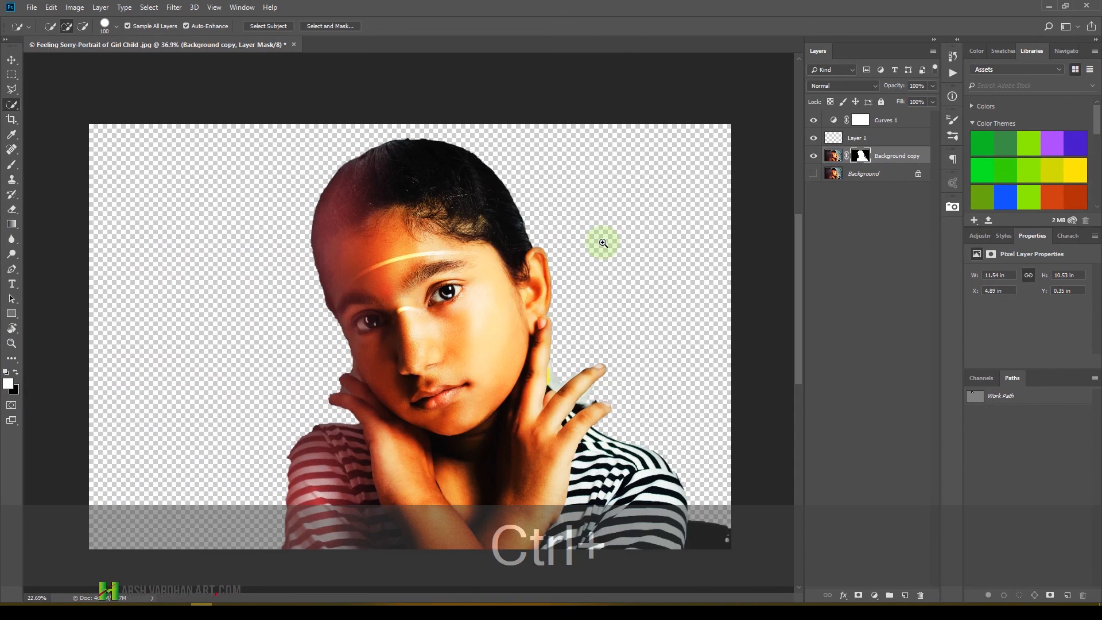
Step: Disable and re-enable the Background copy layer mask repeatedly to compare the full photo with the cutout
{"action": "left_click", "coordinate": [863, 159], "text": "shift"}
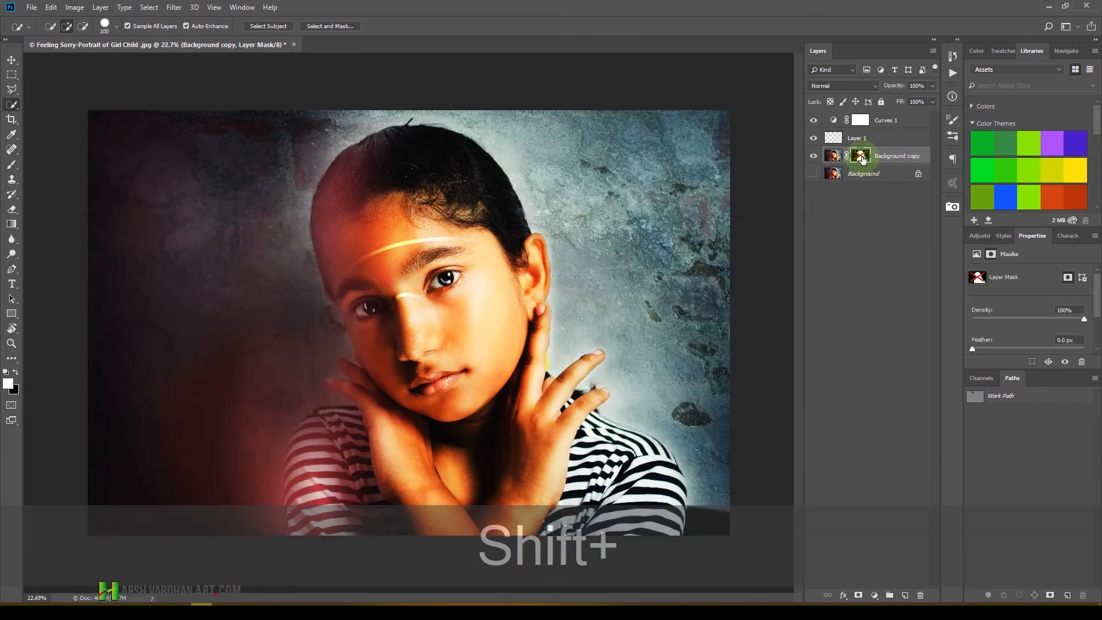
{"action": "left_click", "coordinate": [863, 160], "text": "shift"}
{"action": "left_click", "coordinate": [863, 159], "text": "shift"}
{"action": "left_click", "coordinate": [863, 160], "text": "shift"}
{"action": "left_click", "coordinate": [863, 160], "text": "shift"}
{"action": "left_click", "coordinate": [862, 159], "text": "shift"}
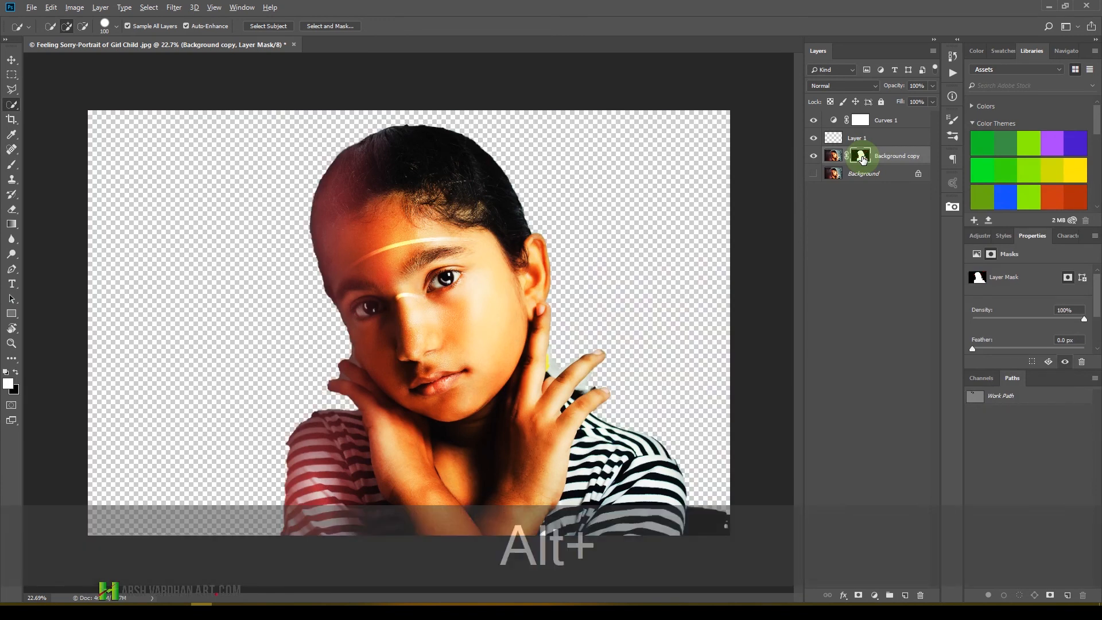
Step: Display the Background copy layer mask on its own on the canvas, and return to the normal cutout view
{"action": "left_click", "coordinate": [863, 160], "text": "alt"}
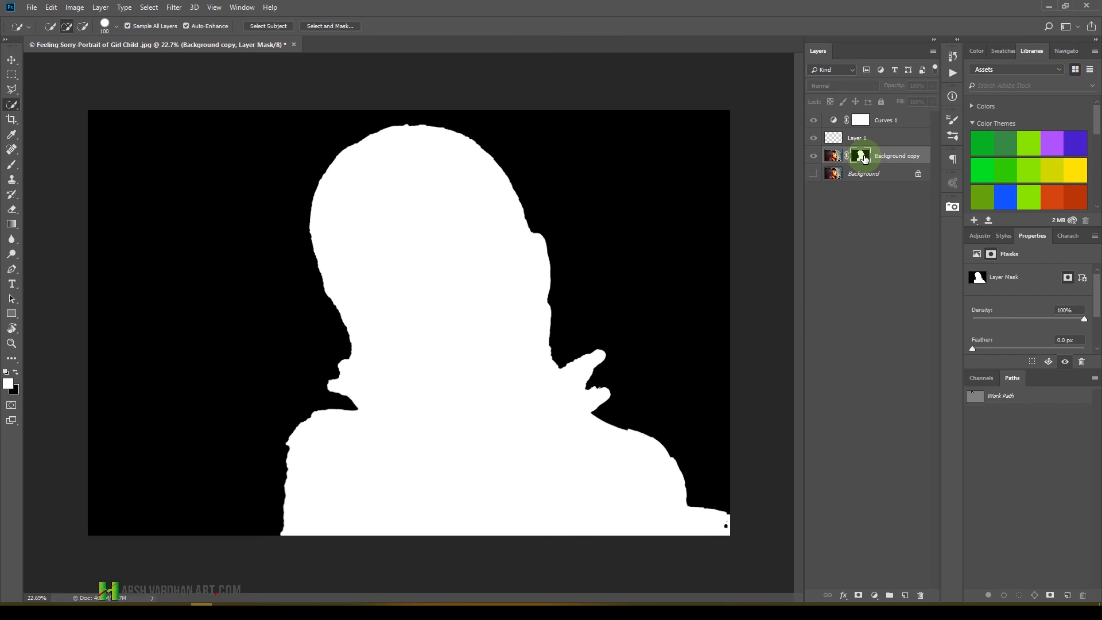
{"action": "key", "text": "alt"}
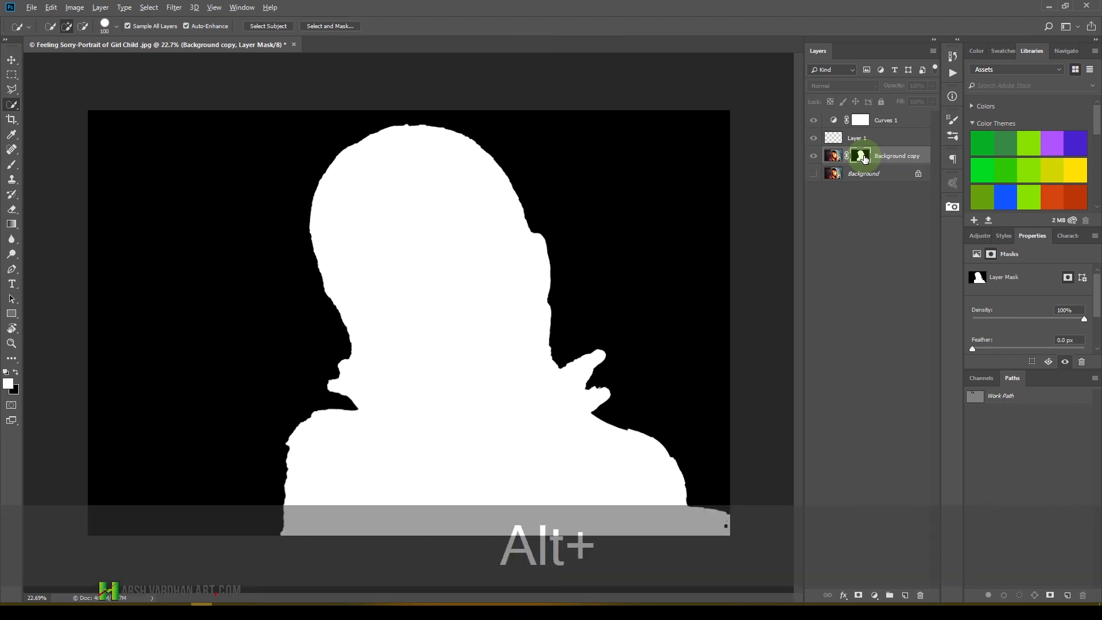
{"action": "left_click", "coordinate": [861, 155], "text": "alt"}
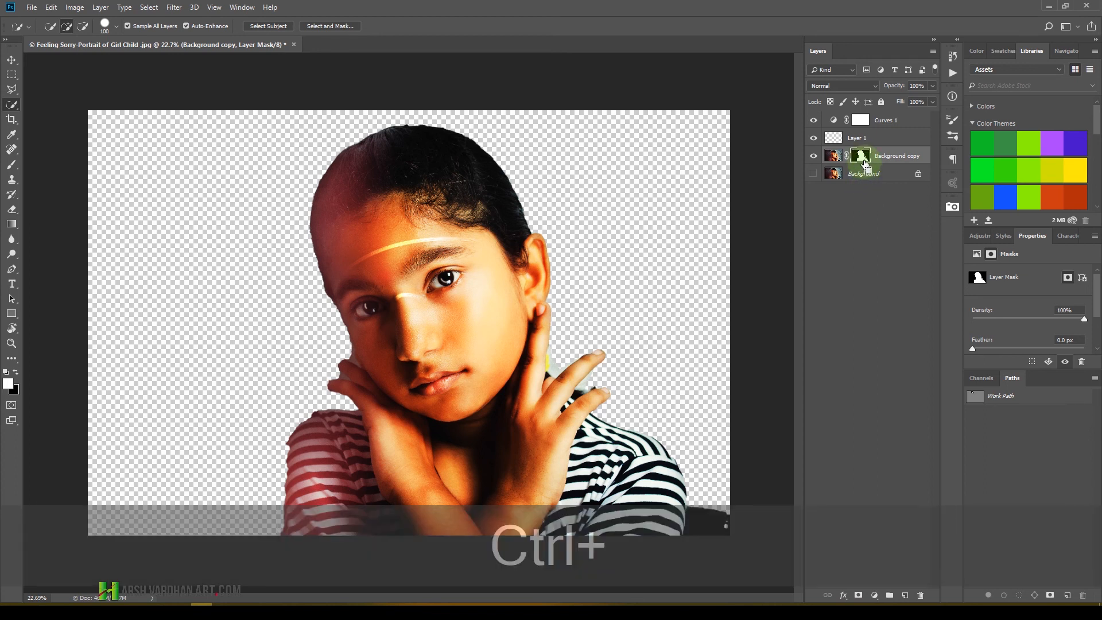
Step: Load the Background copy layer mask as a selection around the girl, and deselect it
{"action": "left_click", "coordinate": [861, 157], "text": "ctrl"}
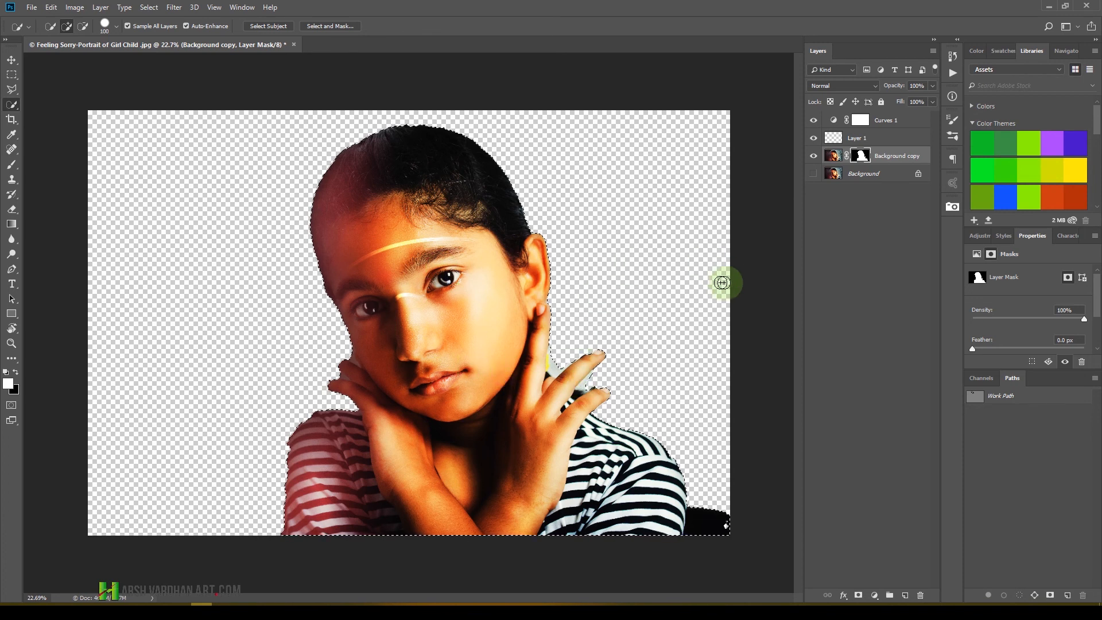
{"action": "key", "text": "ctrl"}
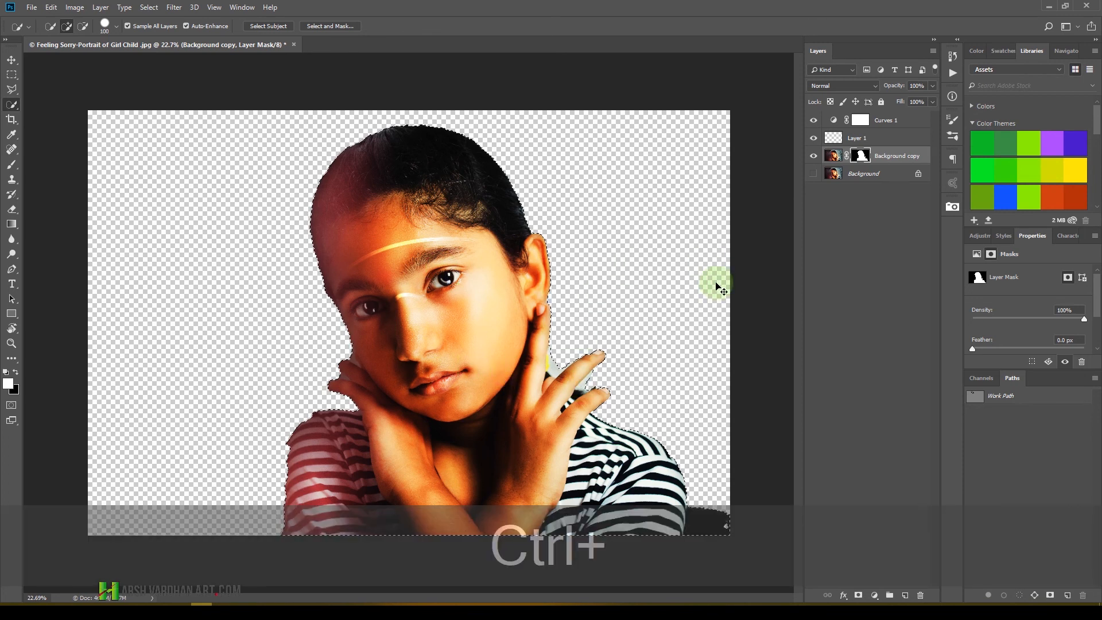
{"action": "key", "text": "ctrl+d"}
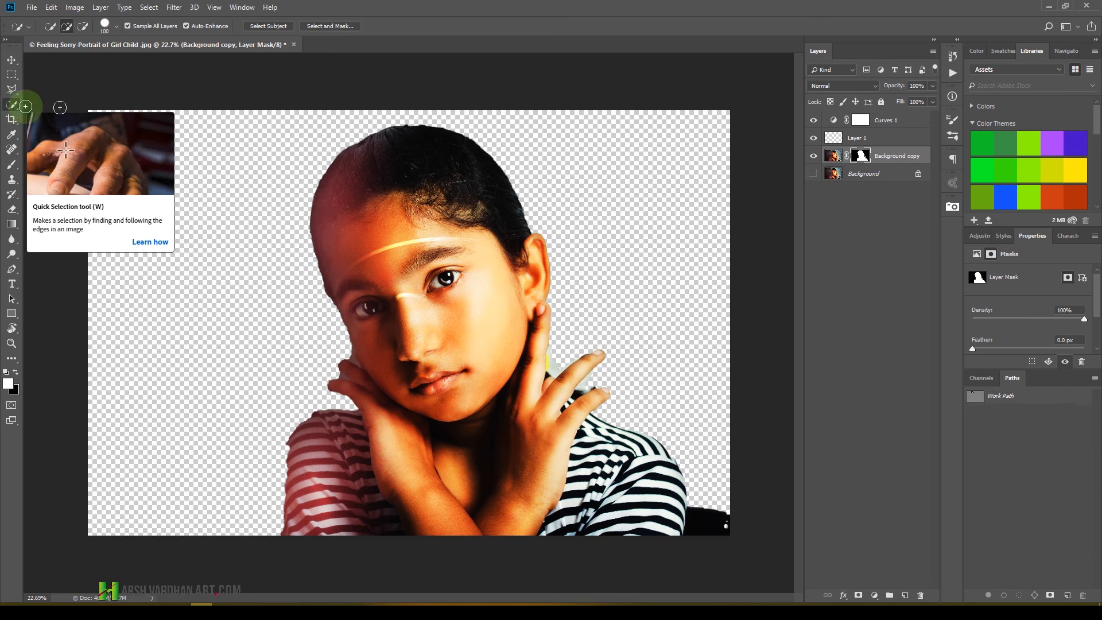
Step: Hide the portrait's Background copy layer, and activate the Magic Wand tool for Flowers New-0457.jpg
{"action": "left_click", "coordinate": [813, 155]}
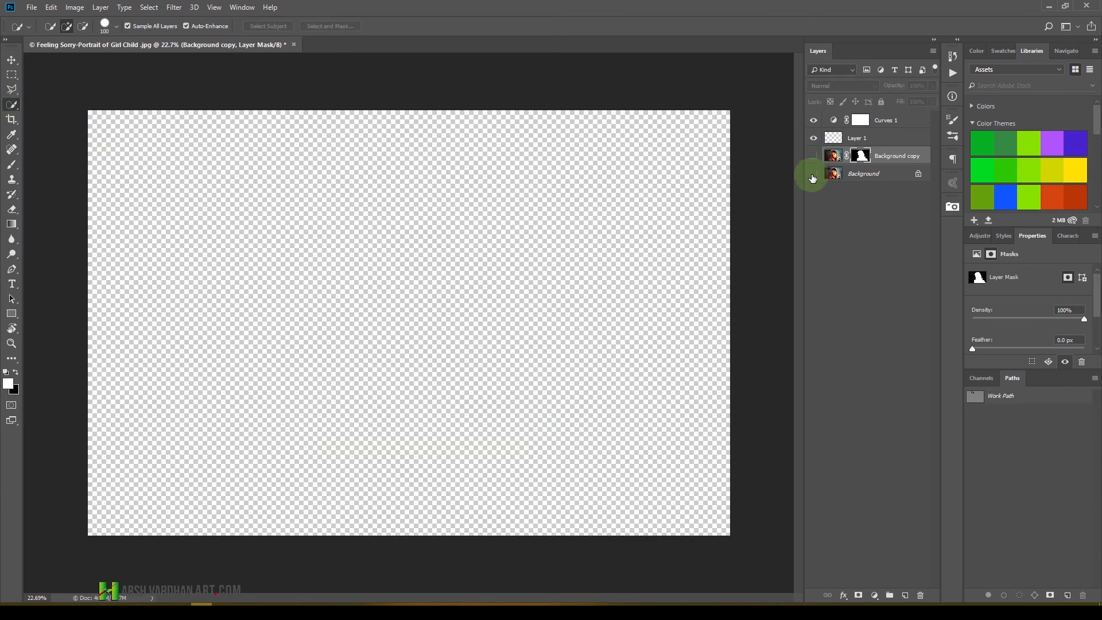
{"action": "right_click", "coordinate": [12, 105]}
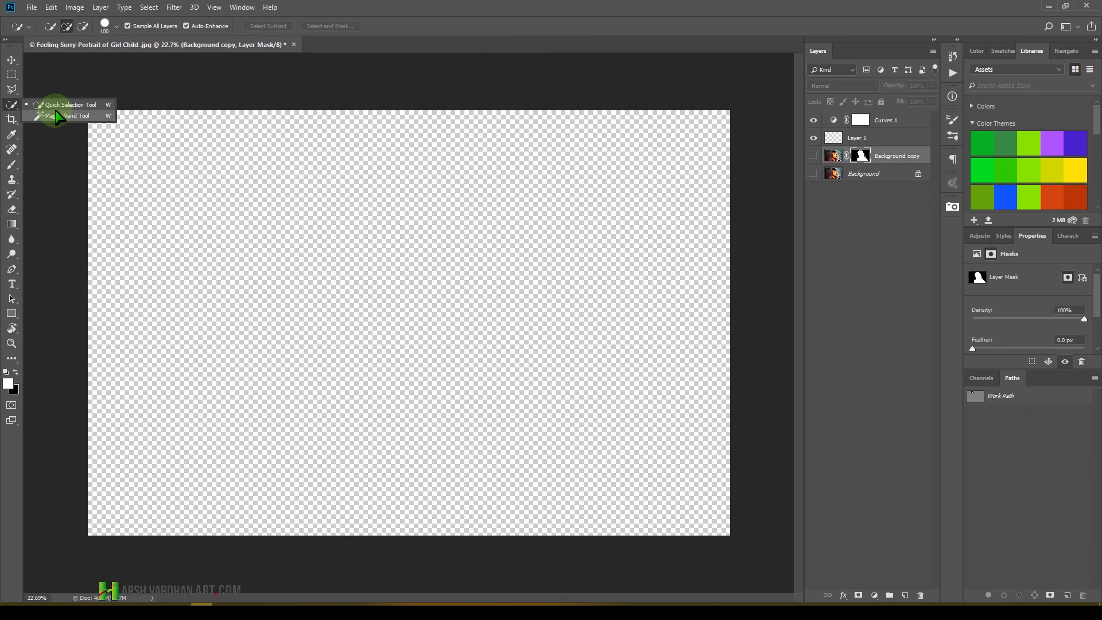
{"action": "left_click", "coordinate": [442, 6]}
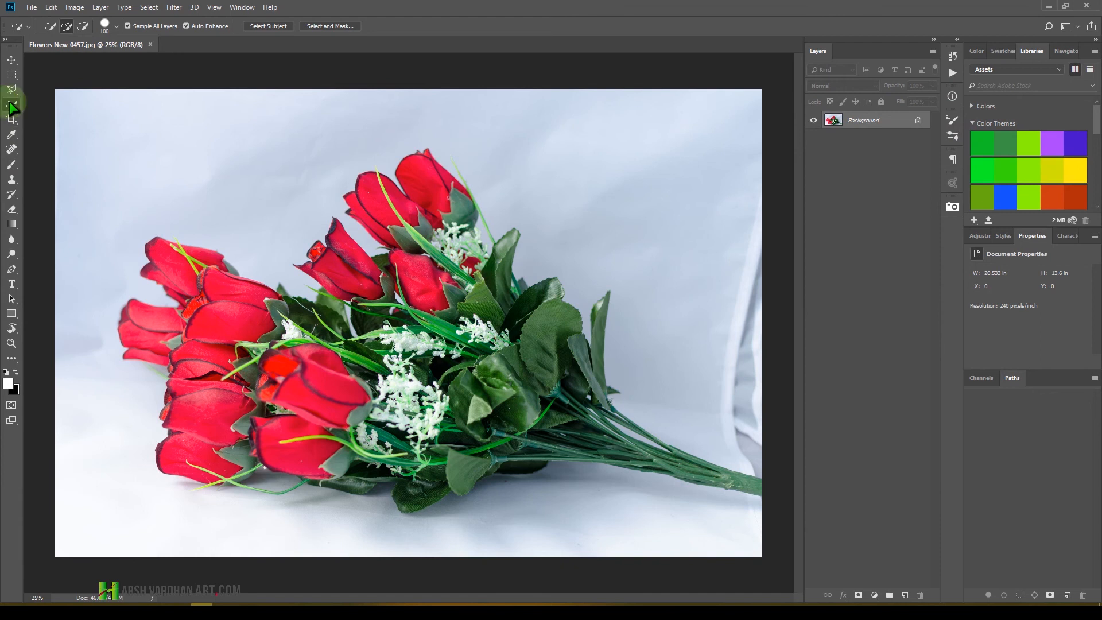
{"action": "right_click", "coordinate": [10, 104]}
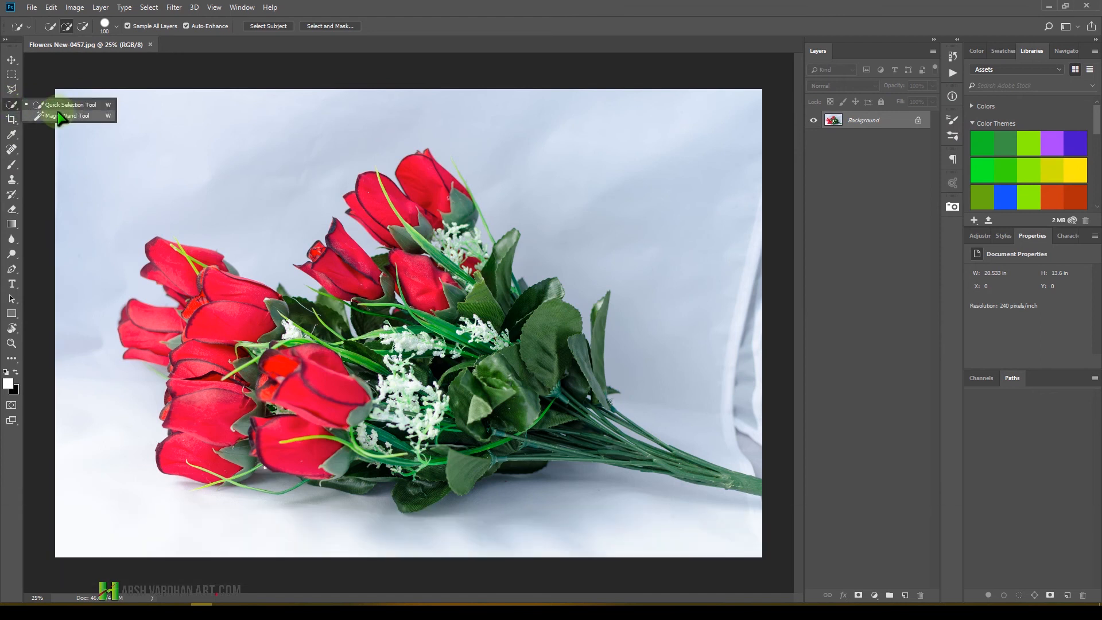
{"action": "left_click", "coordinate": [60, 116]}
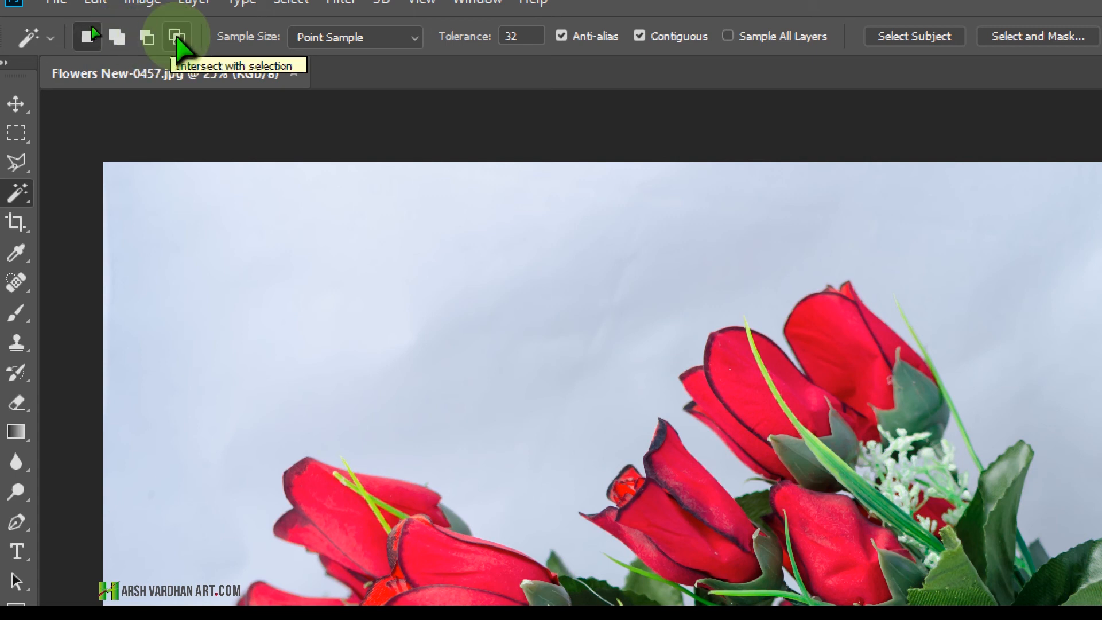
Step: Keep the Magic Wand's sample size at Point Sample and turn on Sample All Layers
{"action": "left_click", "coordinate": [330, 35]}
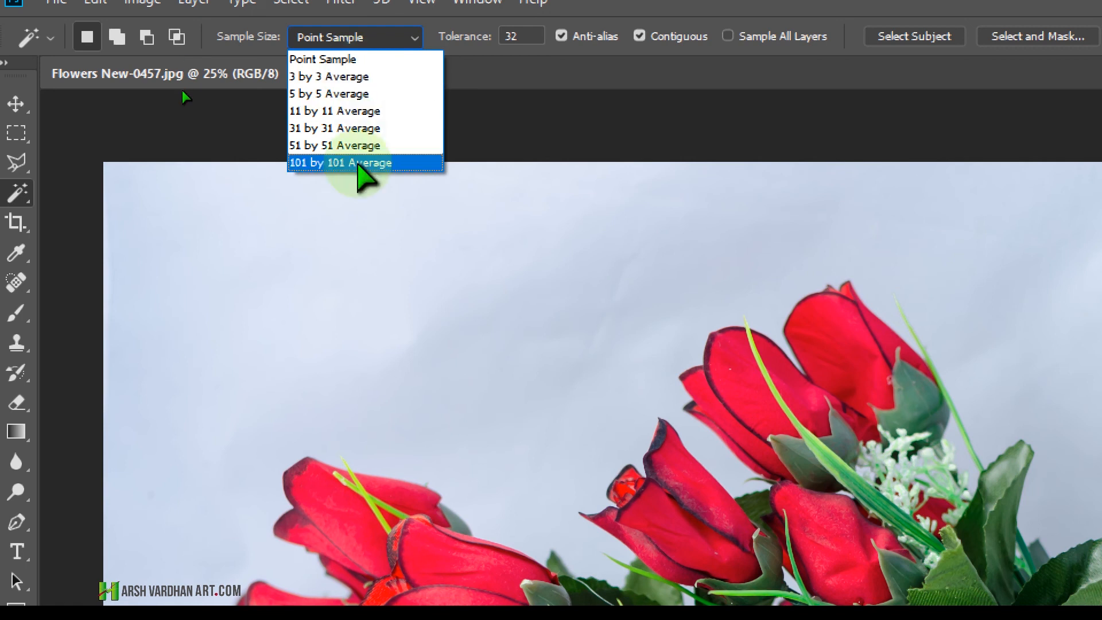
{"action": "left_click", "coordinate": [353, 59]}
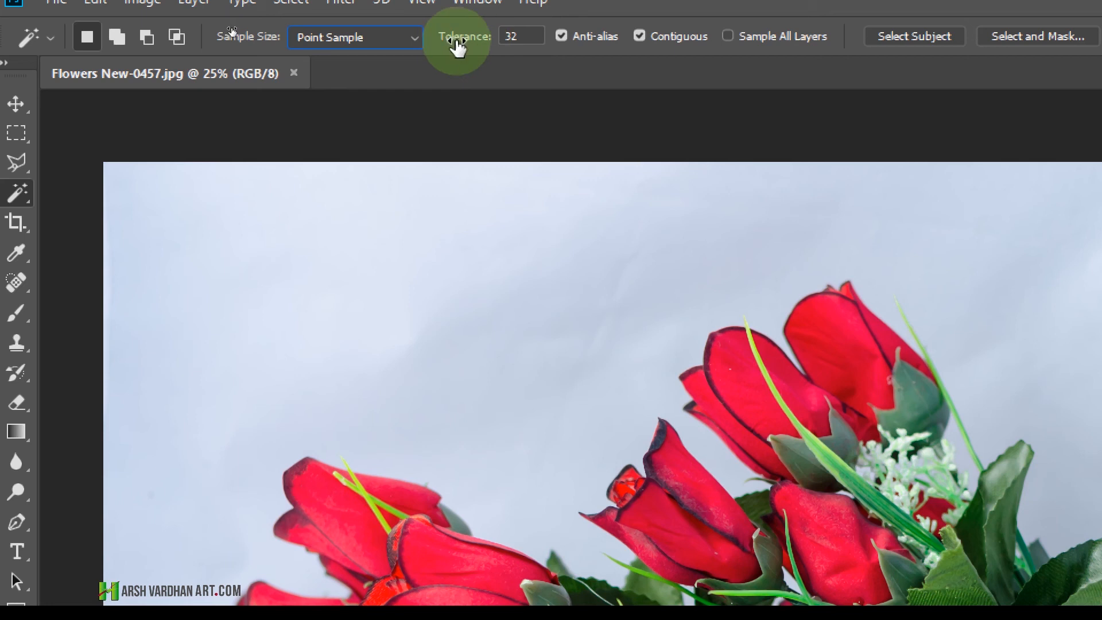
{"action": "mouse_move", "coordinate": [457, 47]}
{"action": "left_mouse_down"}
{"action": "mouse_move", "coordinate": [477, 49]}
{"action": "mouse_move", "coordinate": [455, 44]}
{"action": "left_mouse_up"}
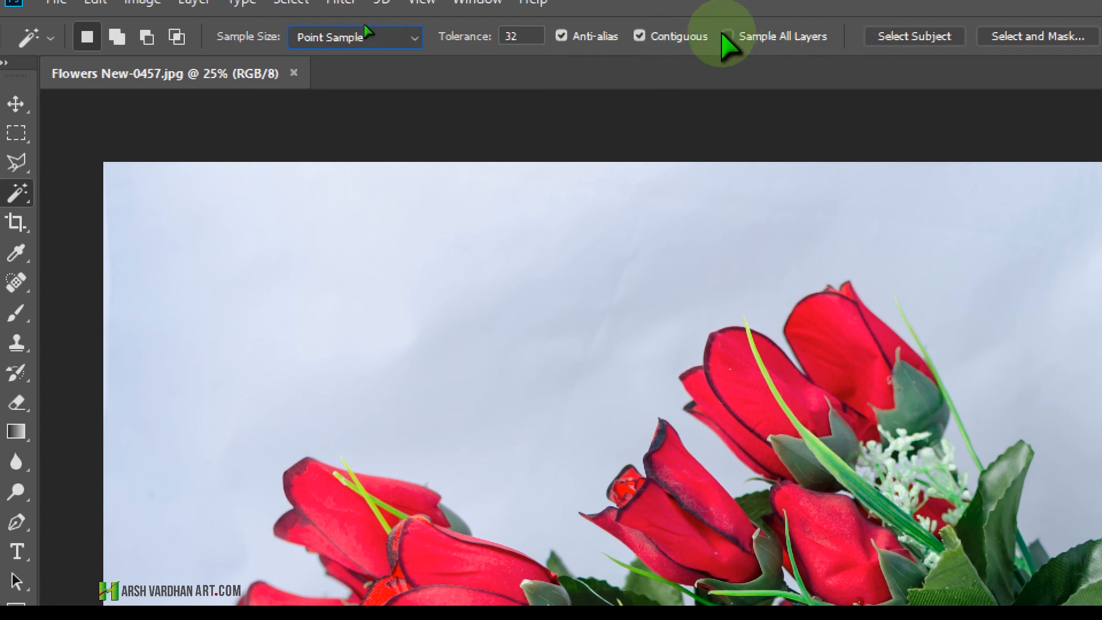
{"action": "left_click", "coordinate": [728, 35]}
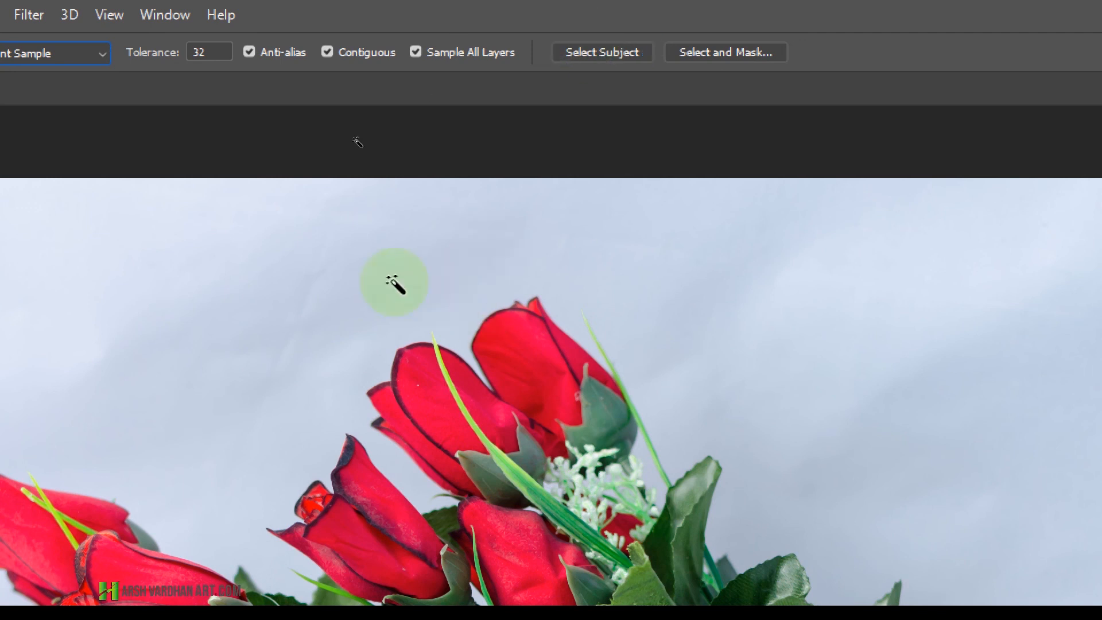
{"action": "key", "text": "super+minus"}
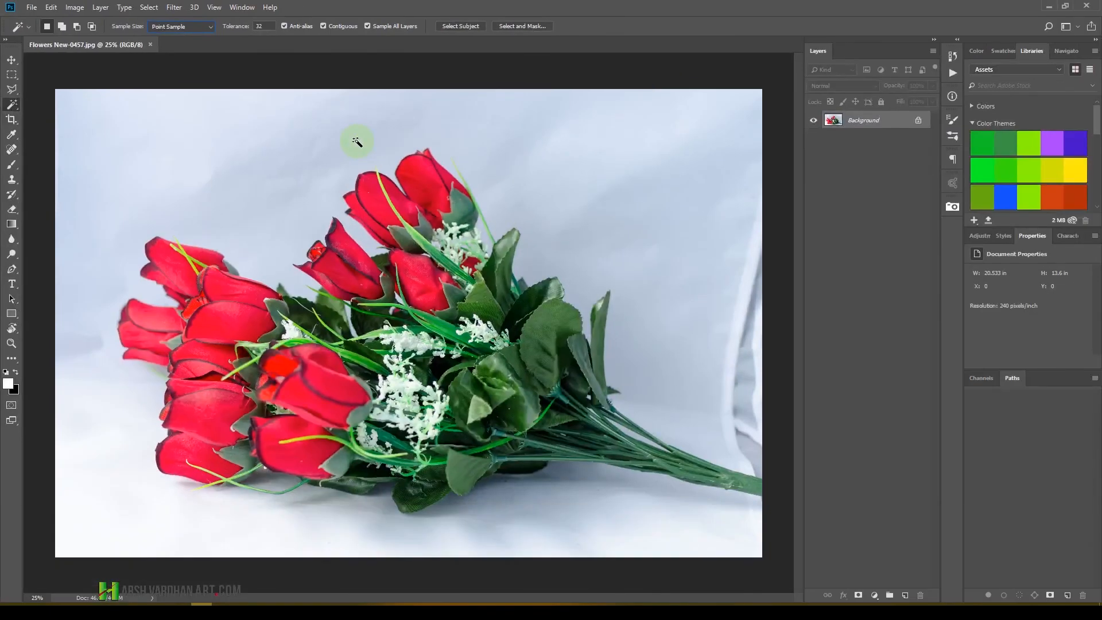
Step: Try the Magic Wand on the pale backdrop, several red petals and the green leaves of the bouquet
{"action": "left_click", "coordinate": [320, 144]}
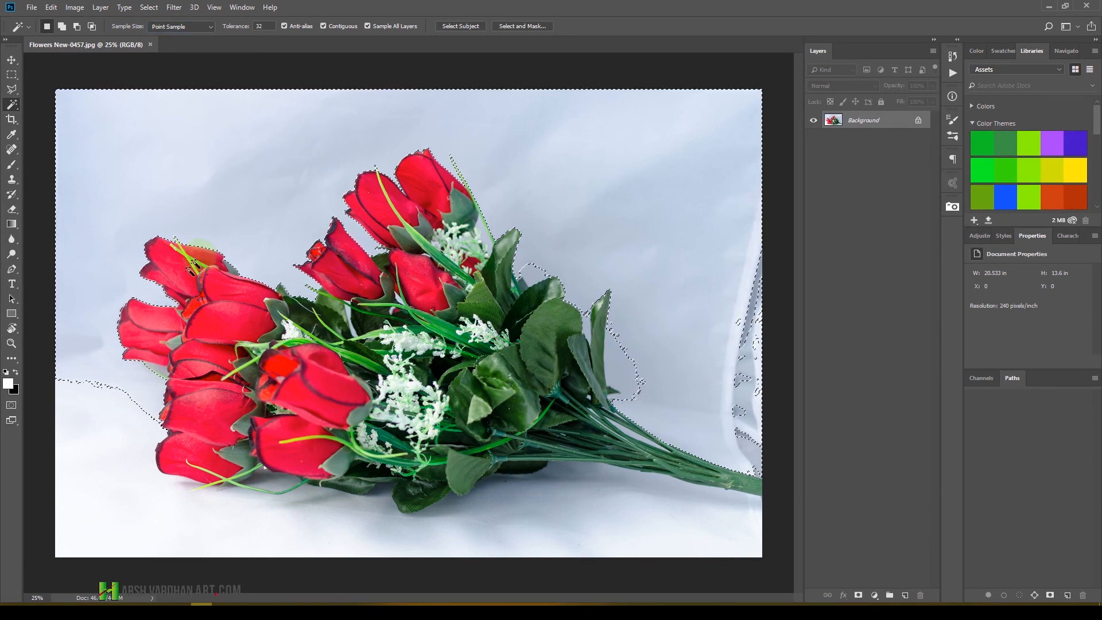
{"action": "left_click", "coordinate": [641, 260]}
{"action": "left_click", "coordinate": [619, 167]}
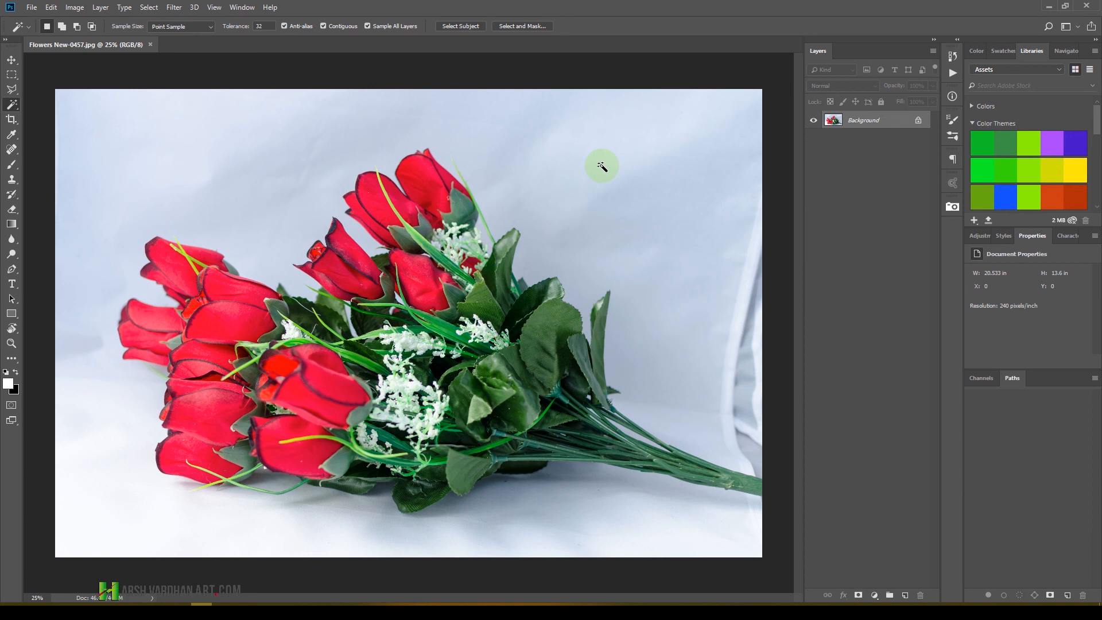
{"action": "left_click", "coordinate": [419, 175]}
{"action": "left_click", "coordinate": [386, 202]}
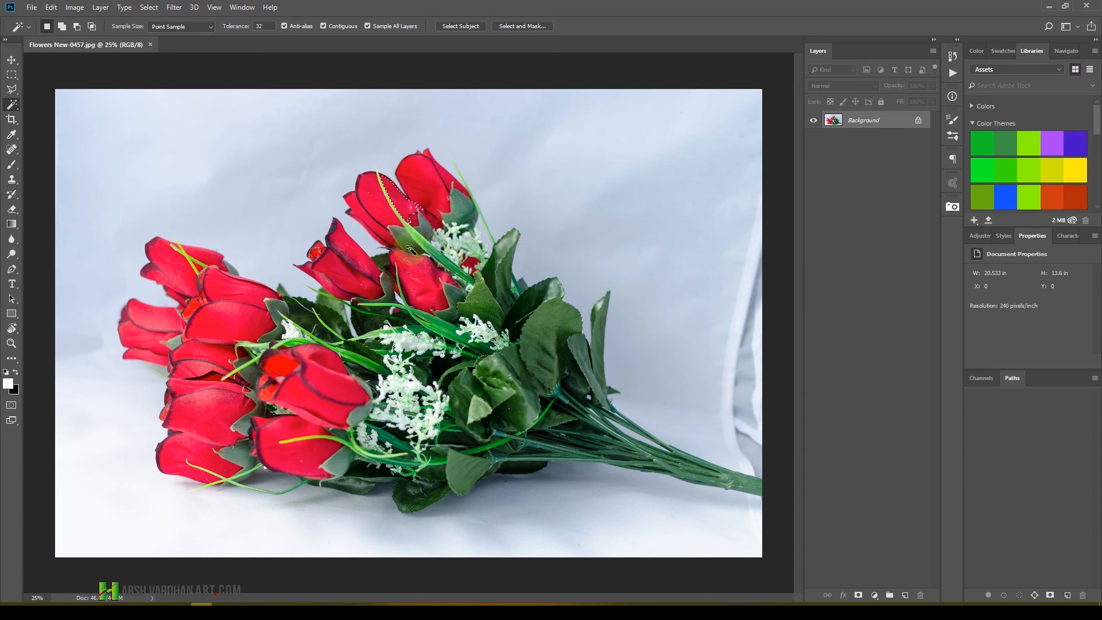
{"action": "left_click", "coordinate": [415, 237]}
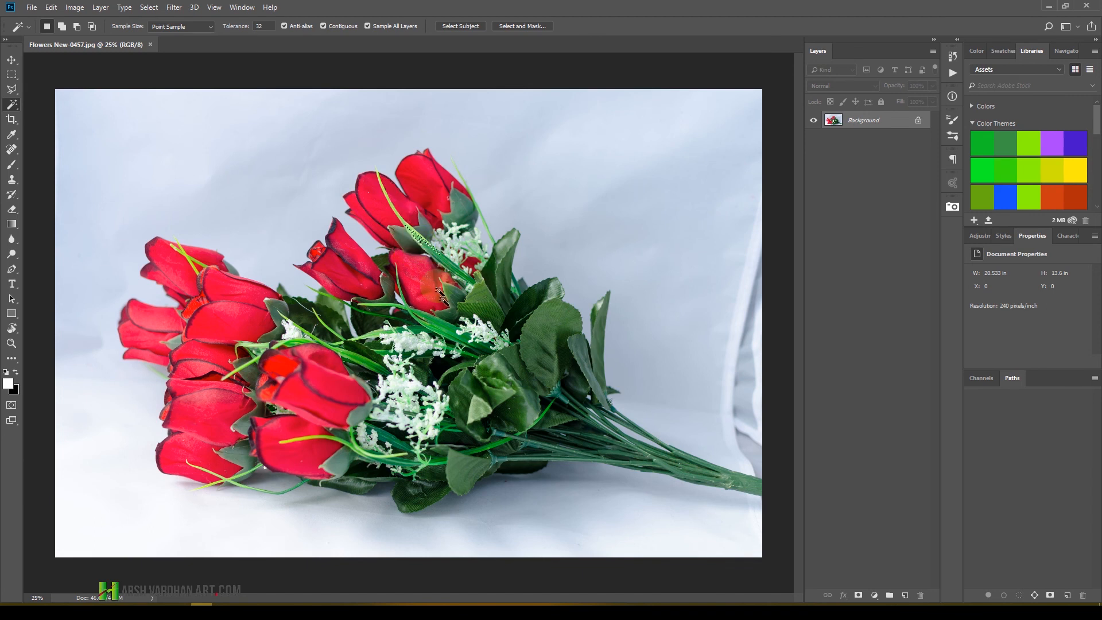
{"action": "left_click", "coordinate": [438, 260]}
{"action": "left_click", "coordinate": [544, 318]}
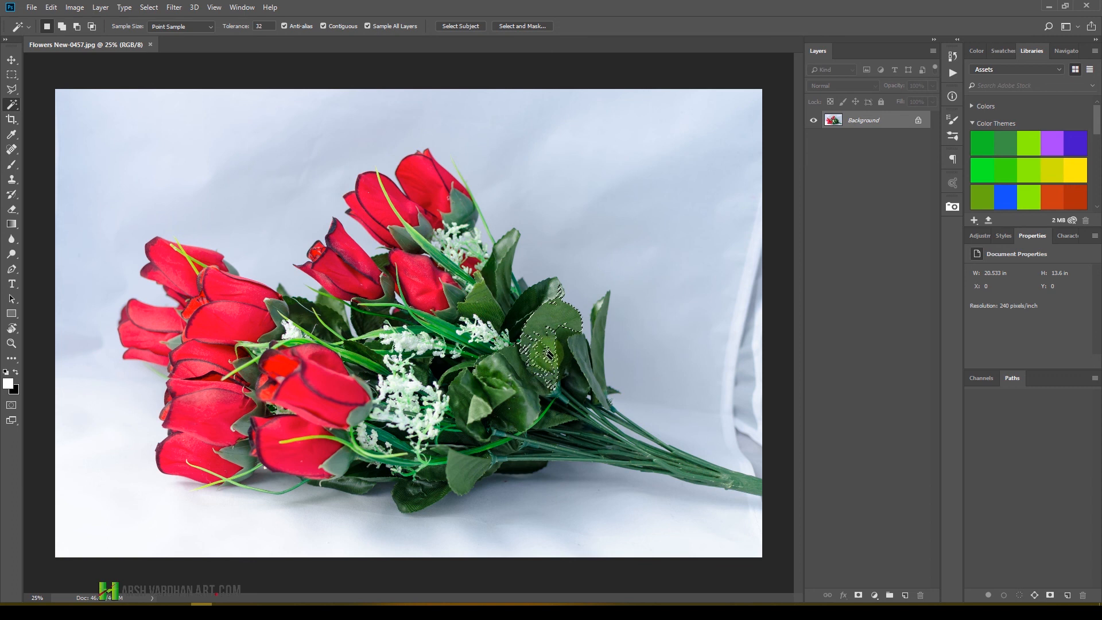
{"action": "left_click", "coordinate": [329, 394]}
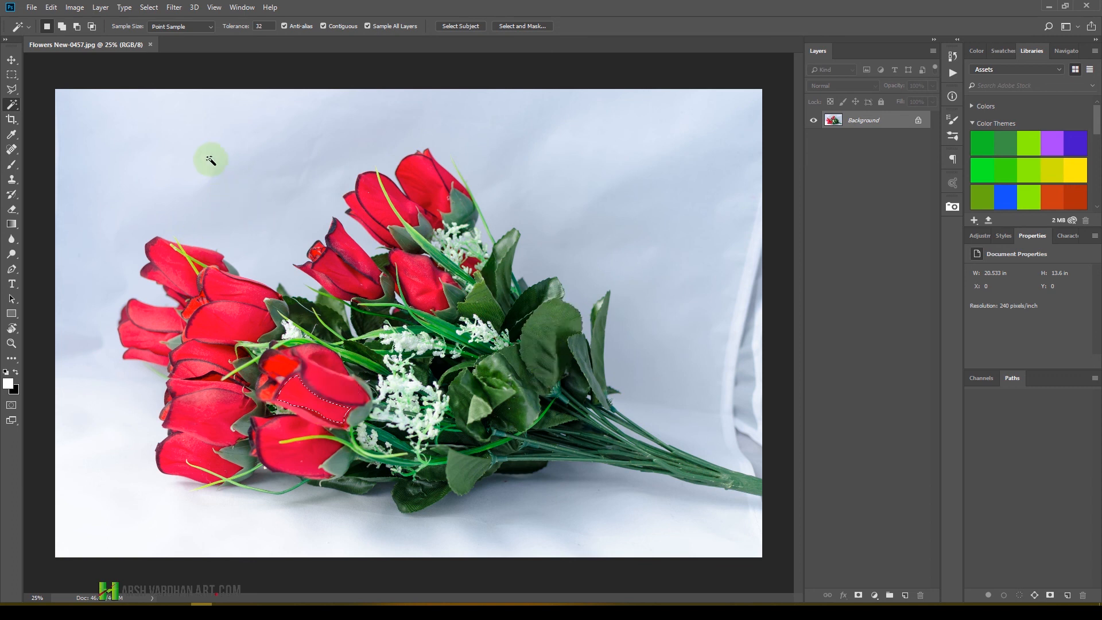
Step: Select the pale backdrop with the Magic Wand, adding the missed patches beside the leaves, along the fabric fold and beneath the bouquet
{"action": "left_click", "coordinate": [229, 154]}
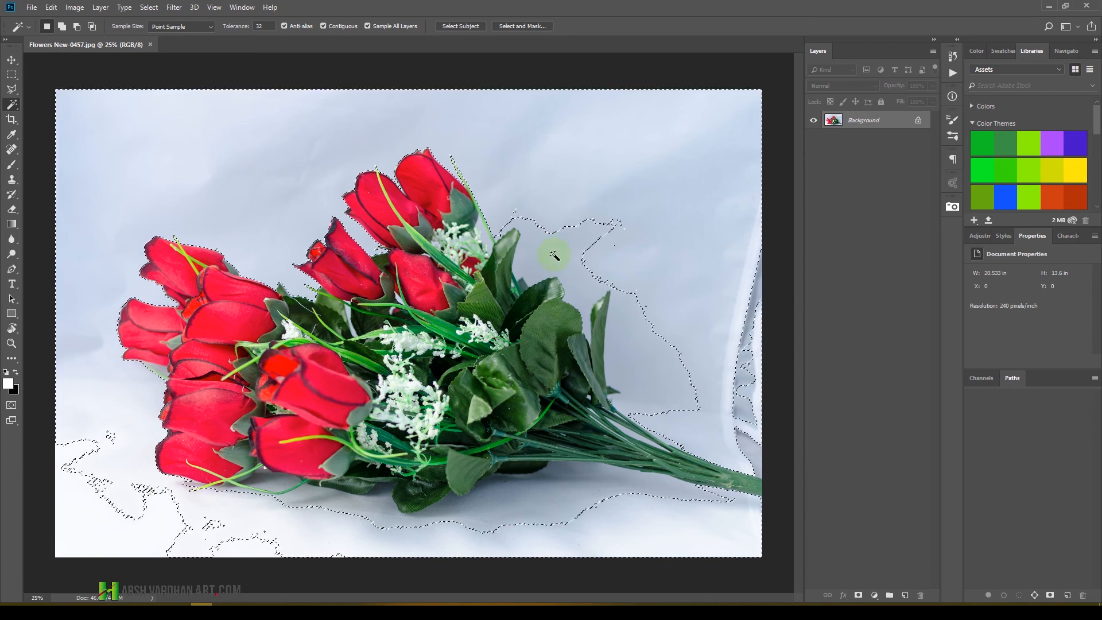
{"action": "left_click", "coordinate": [750, 402], "text": "shift"}
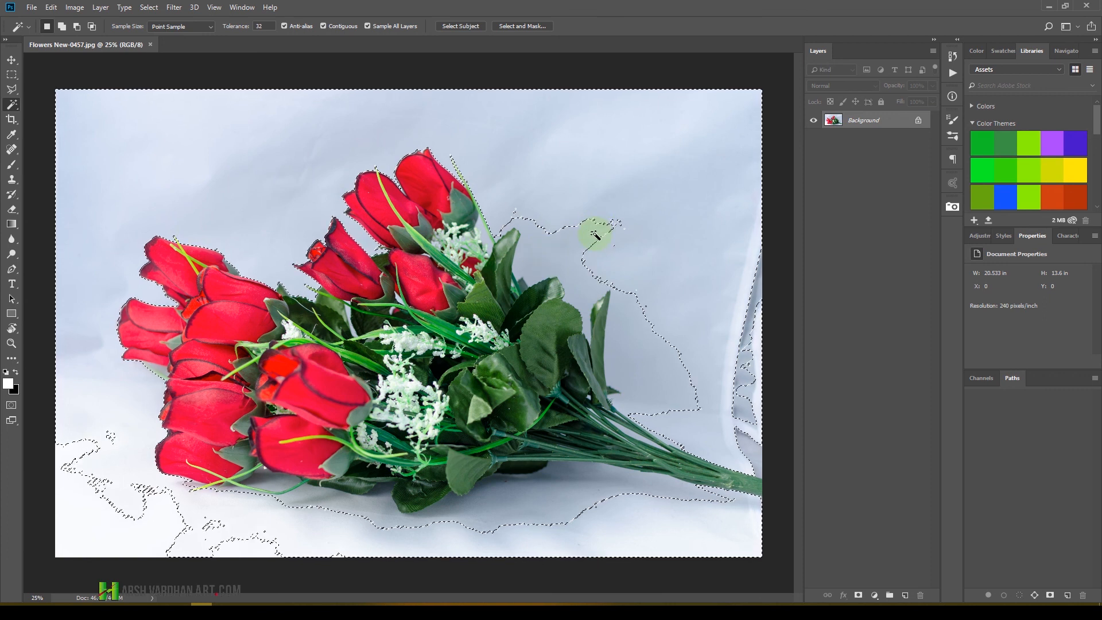
{"action": "left_click", "coordinate": [561, 250], "text": "shift"}
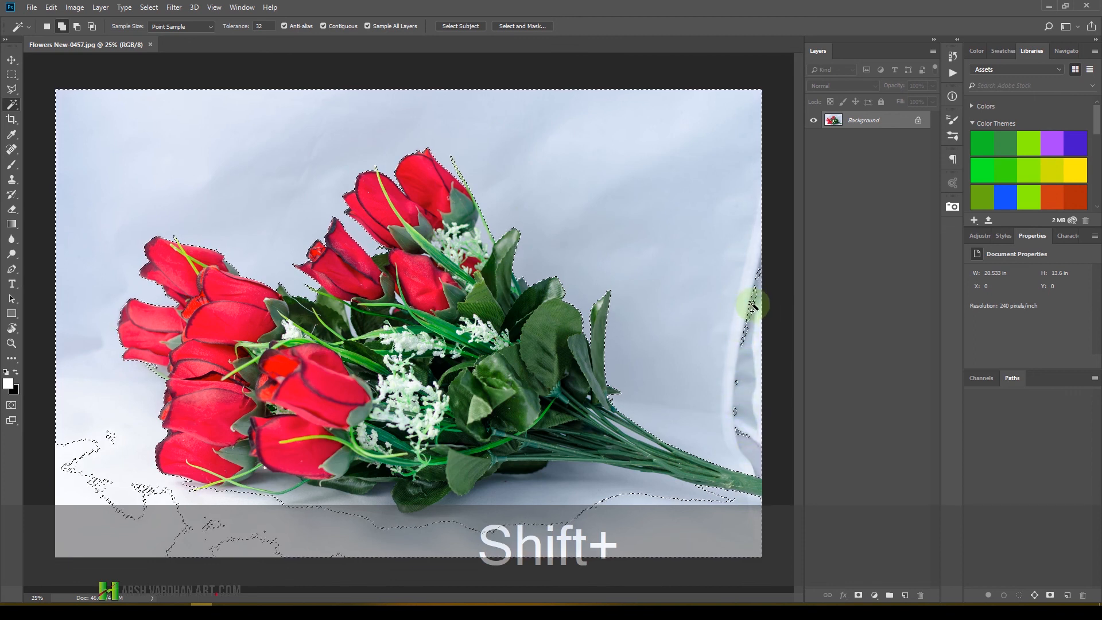
{"action": "left_click", "coordinate": [746, 505], "text": "shift"}
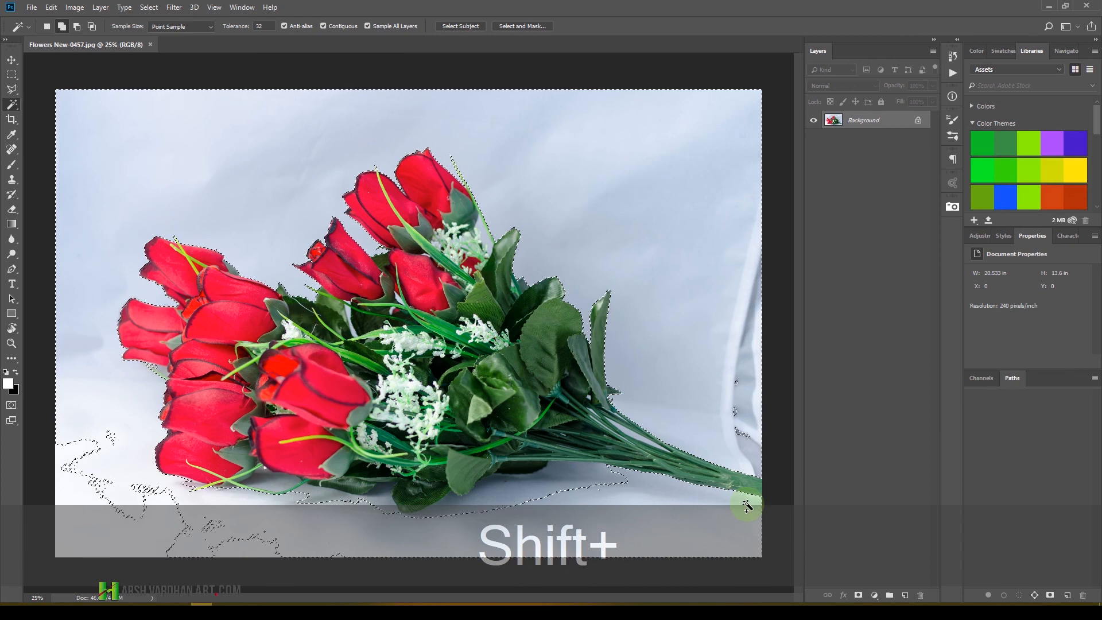
{"action": "left_click", "coordinate": [565, 490], "text": "shift"}
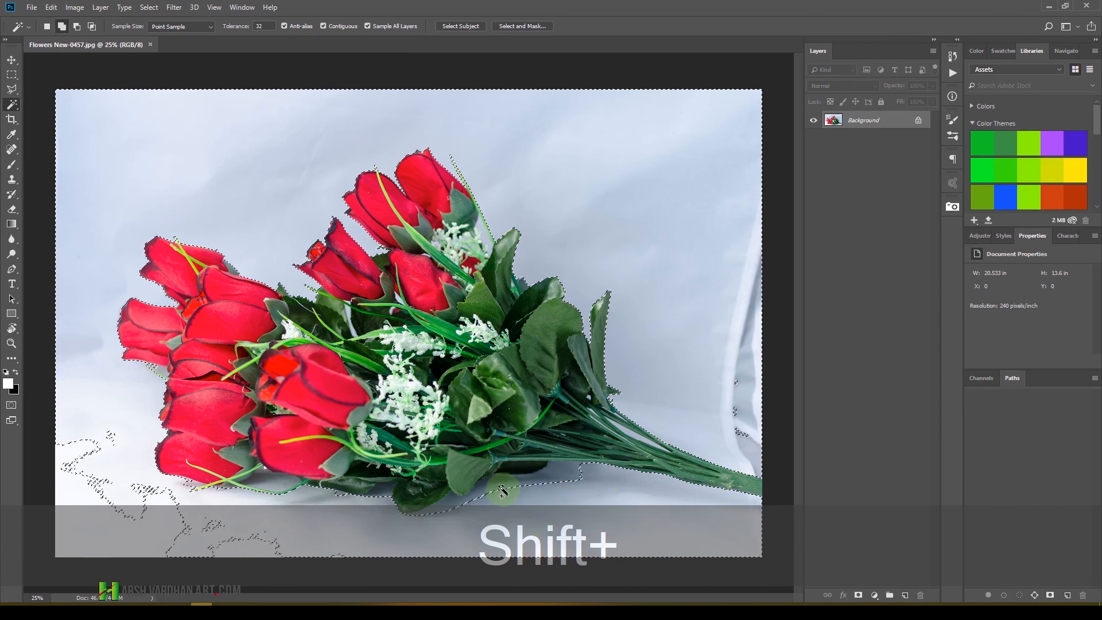
{"action": "left_click", "coordinate": [127, 533], "text": "shift"}
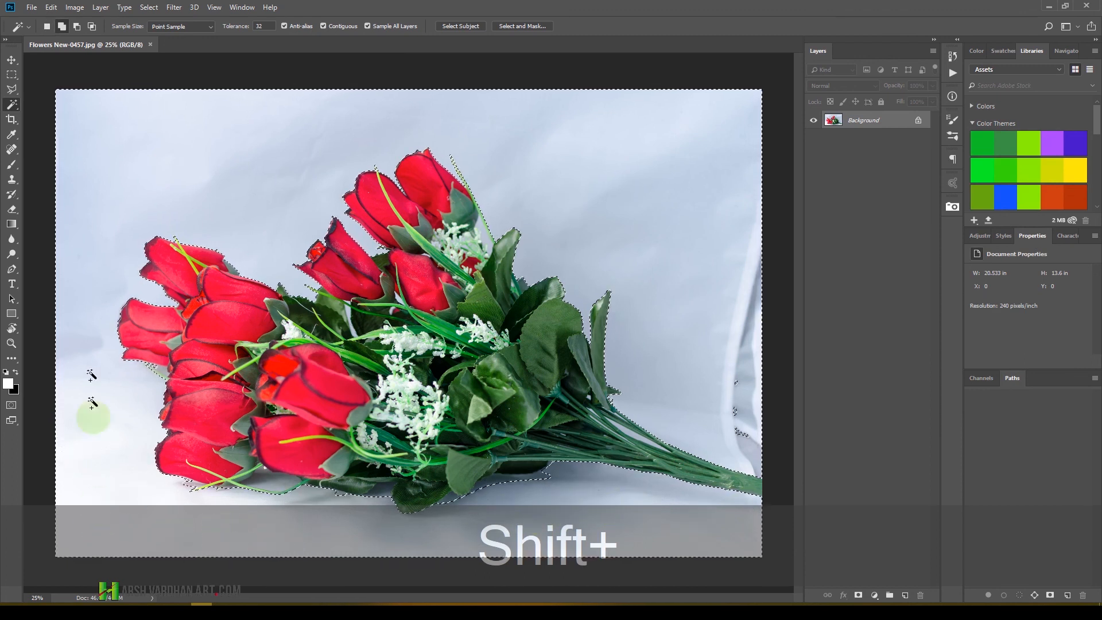
{"action": "left_click", "coordinate": [734, 413], "text": "shift"}
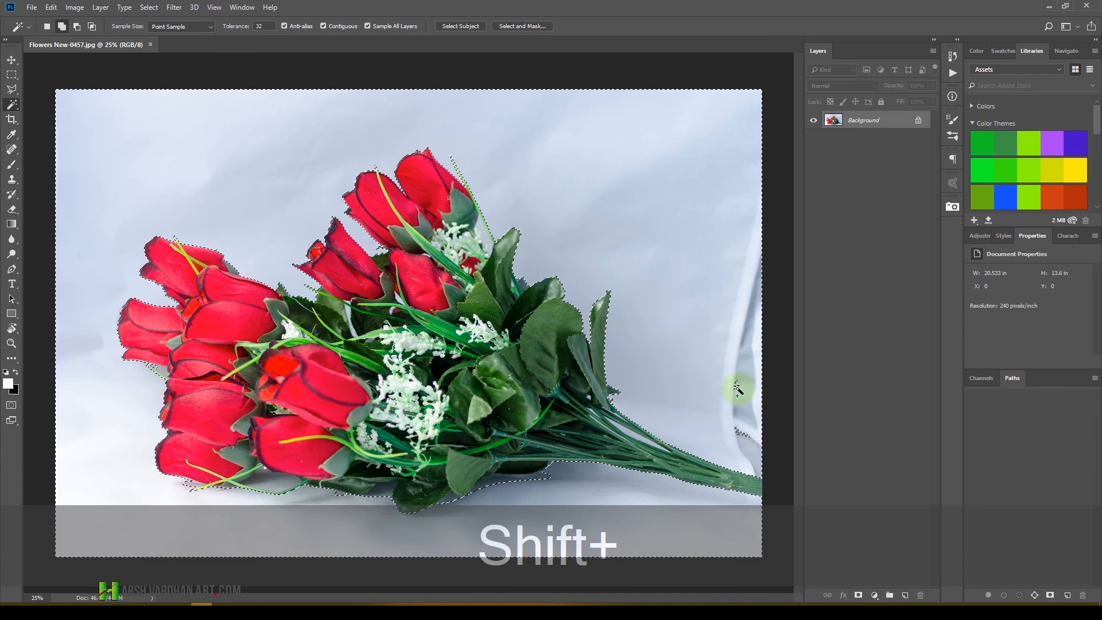
{"action": "left_click", "coordinate": [744, 437], "text": "shift"}
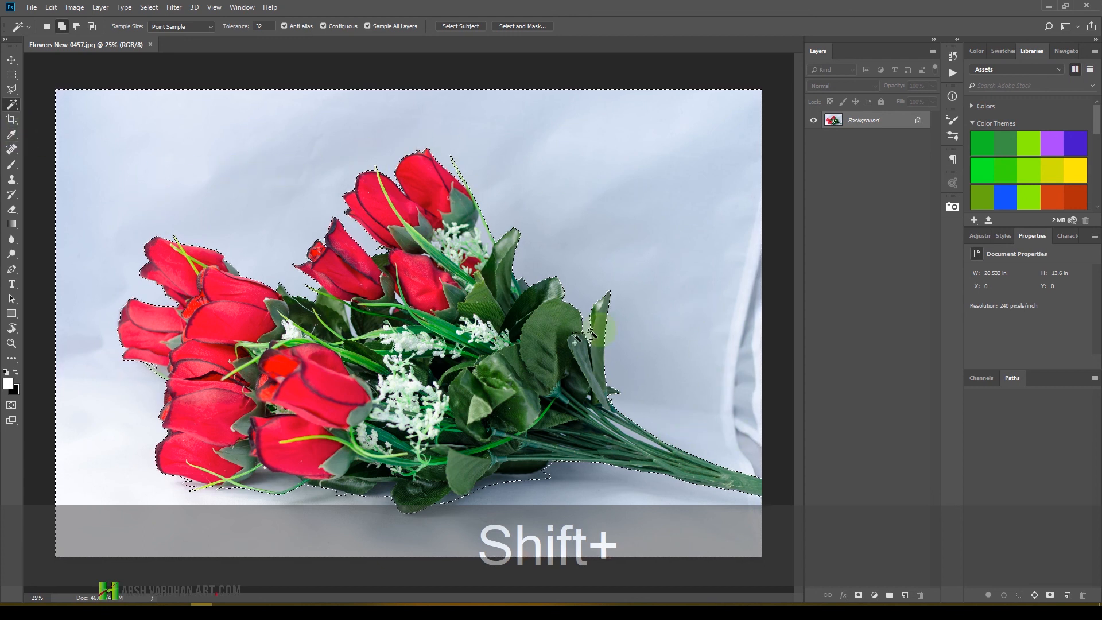
{"action": "left_click", "coordinate": [288, 484], "text": "shift"}
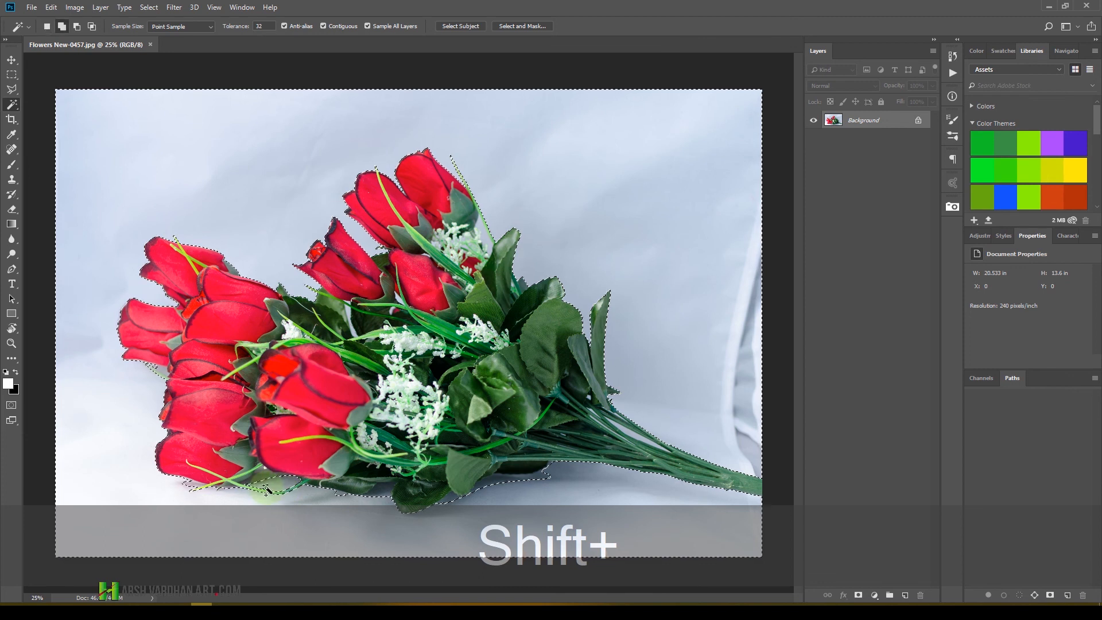
{"action": "left_click", "coordinate": [385, 492], "text": "shift"}
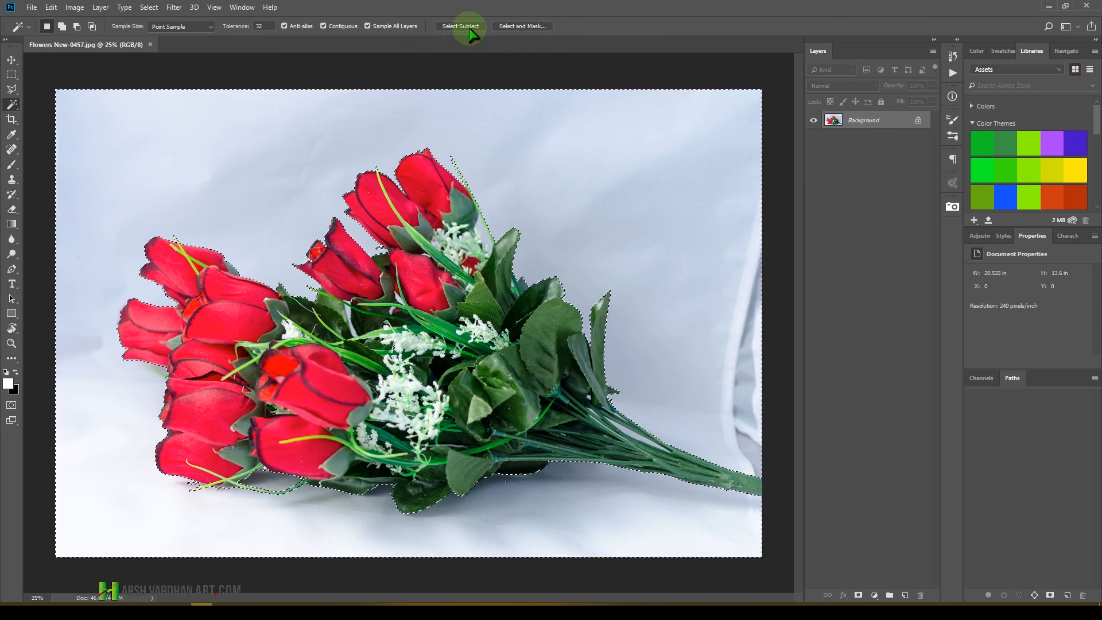
Step: Invert the backdrop selection in Select and Mask, output the bouquet as a new layer with layer mask, and clear any selection
{"action": "left_click", "coordinate": [531, 29]}
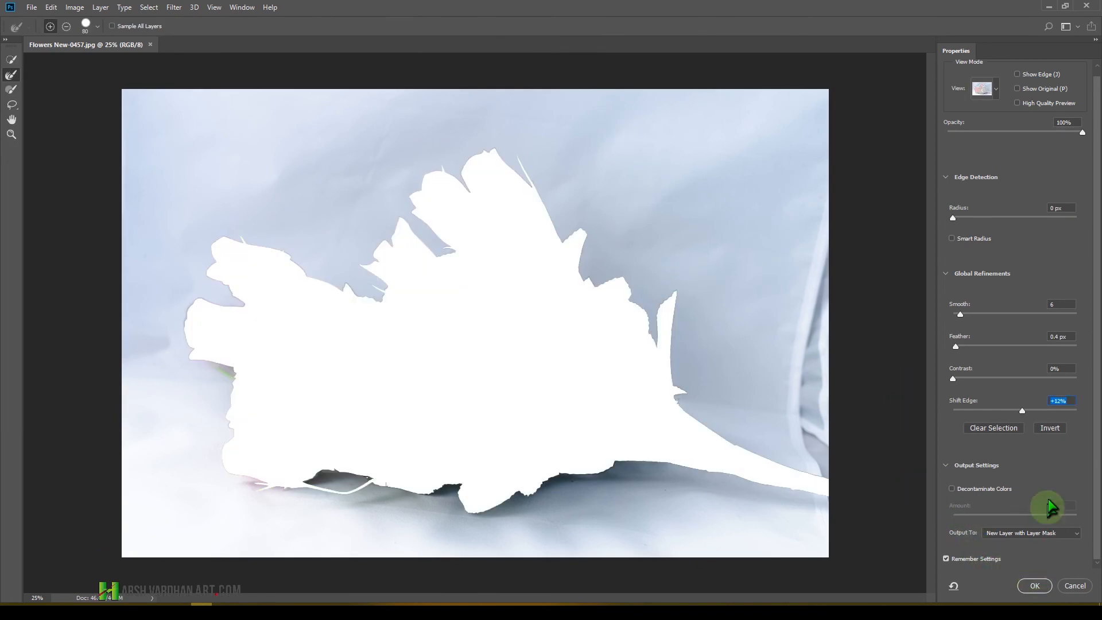
{"action": "left_click", "coordinate": [1051, 428]}
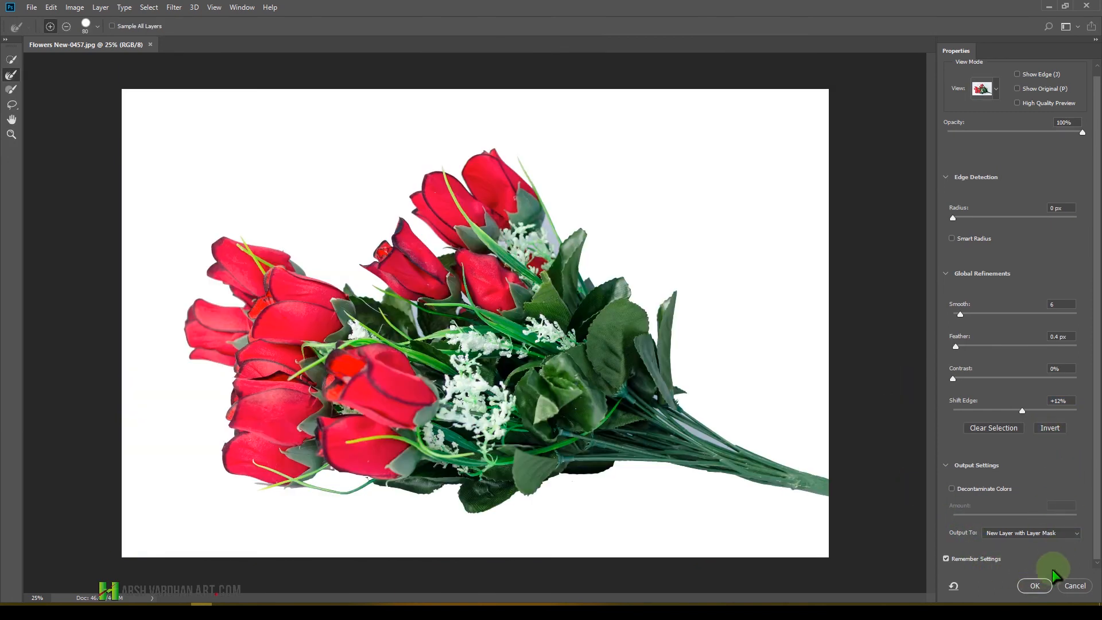
{"action": "left_click", "coordinate": [1036, 585]}
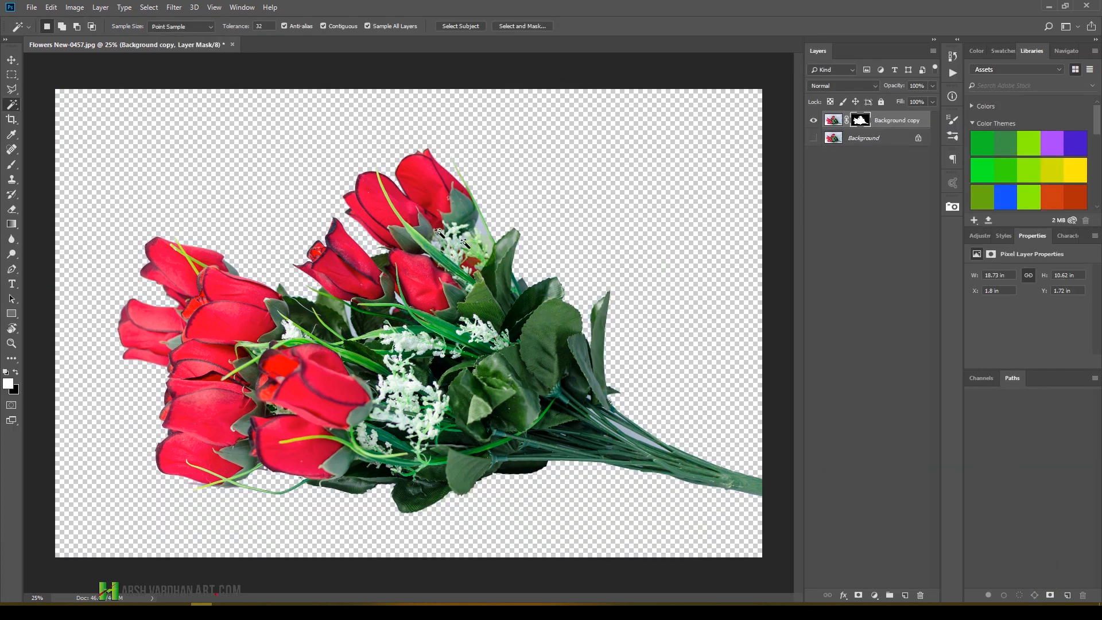
{"action": "left_click", "coordinate": [653, 444]}
{"action": "key", "text": "ctrl+d"}
{"action": "left_click", "coordinate": [12, 105]}
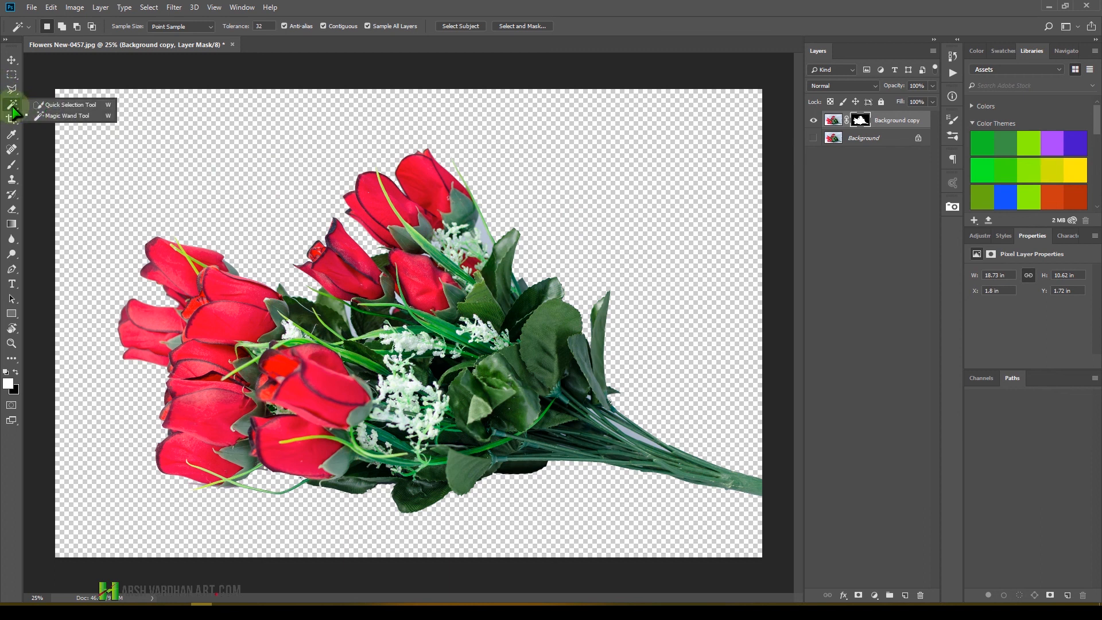
{"action": "left_click", "coordinate": [13, 106]}
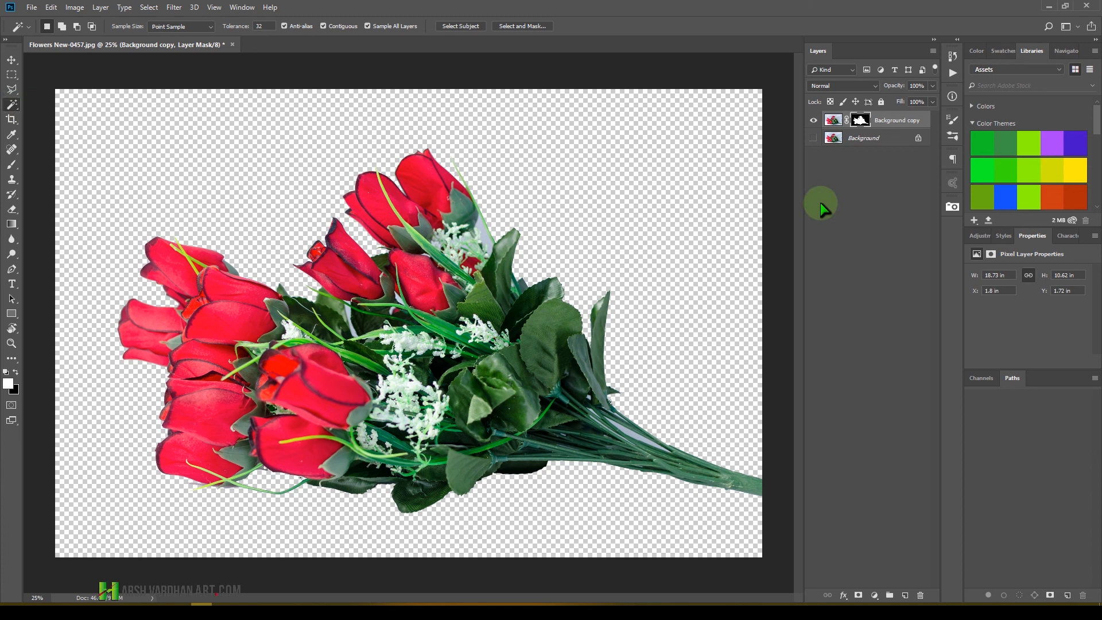